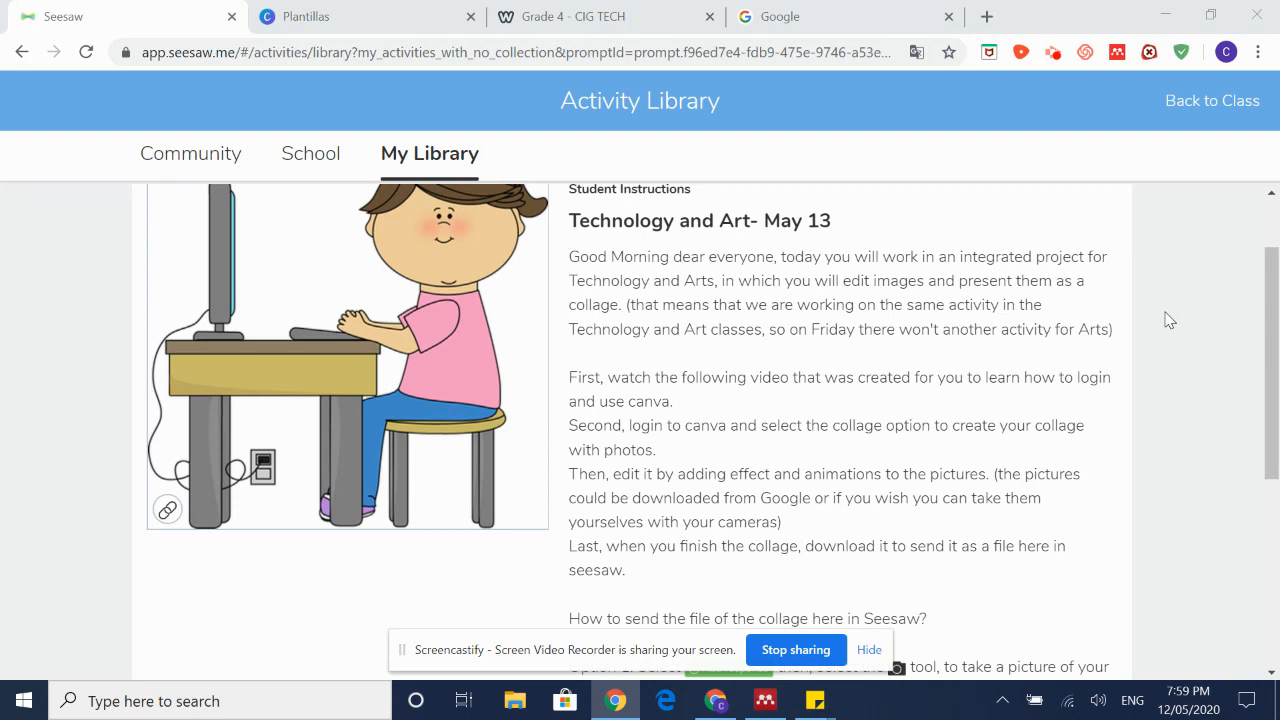
Step: Search Google for 'canva' and open the Canva website from the results
scroll(1158, 324, down, 2)
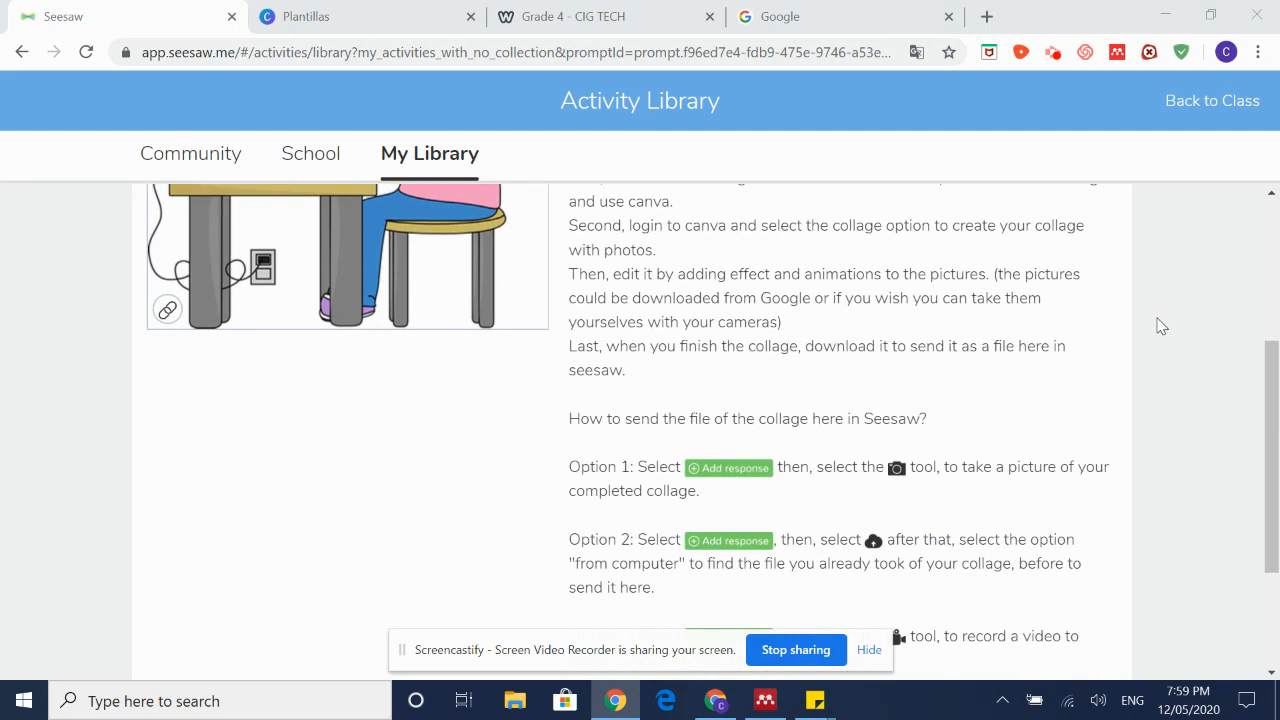
scroll(1117, 340, up, 3)
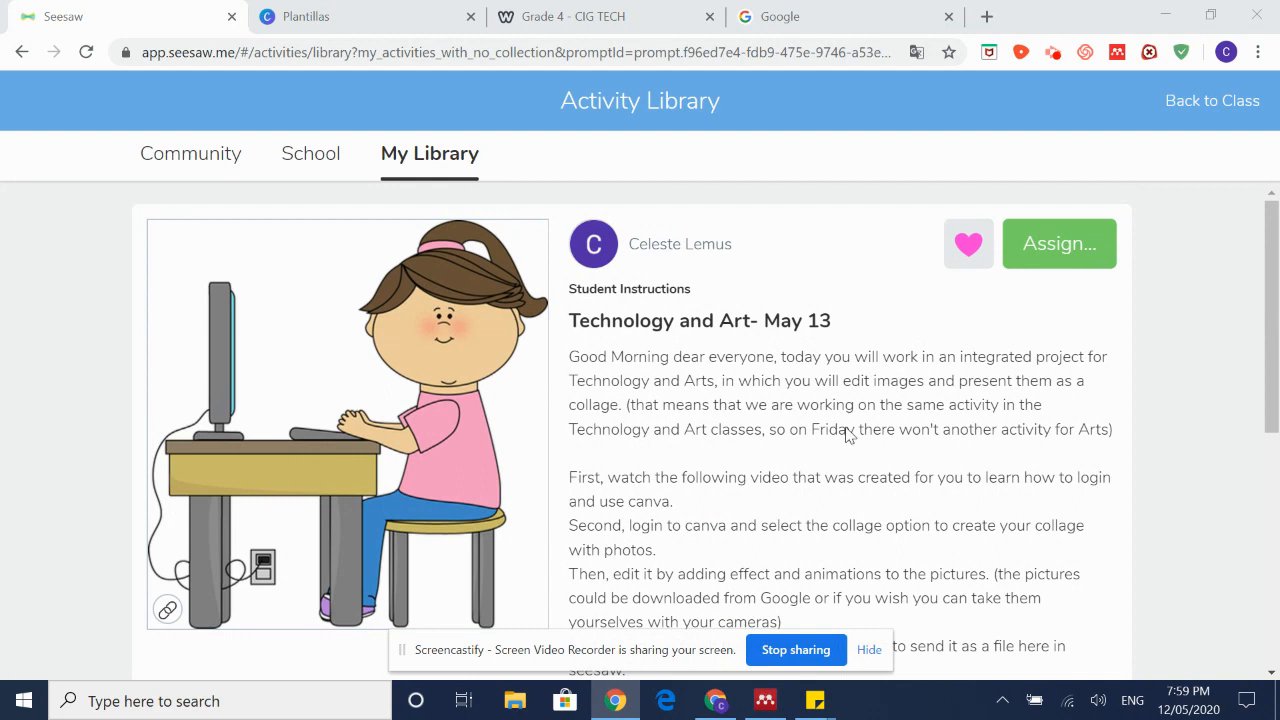
click(803, 14)
text(canva)
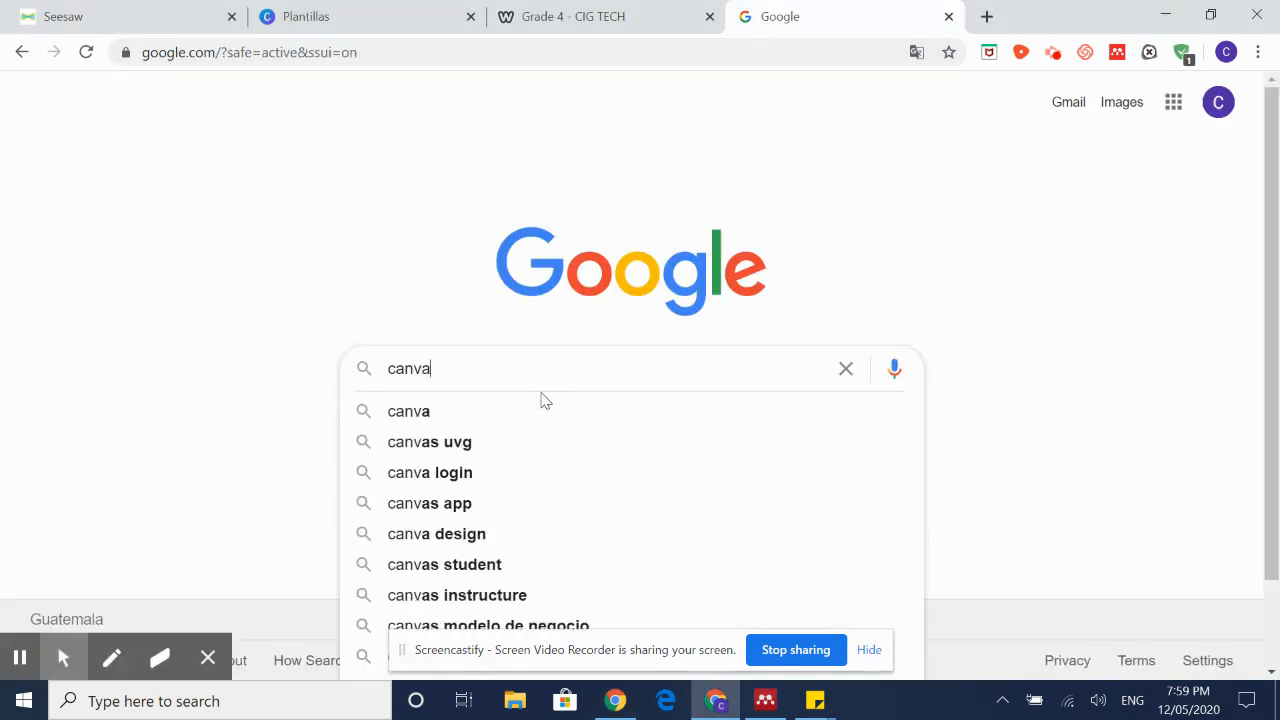
key(Return)
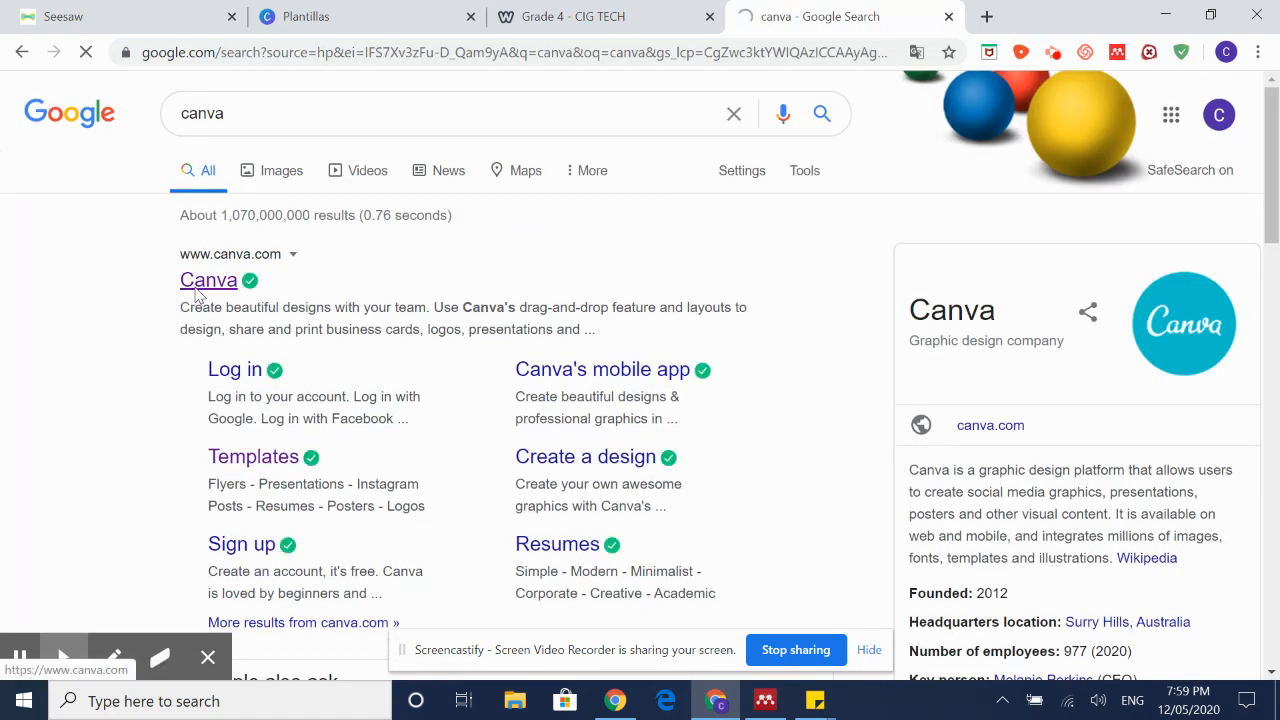
click(197, 284)
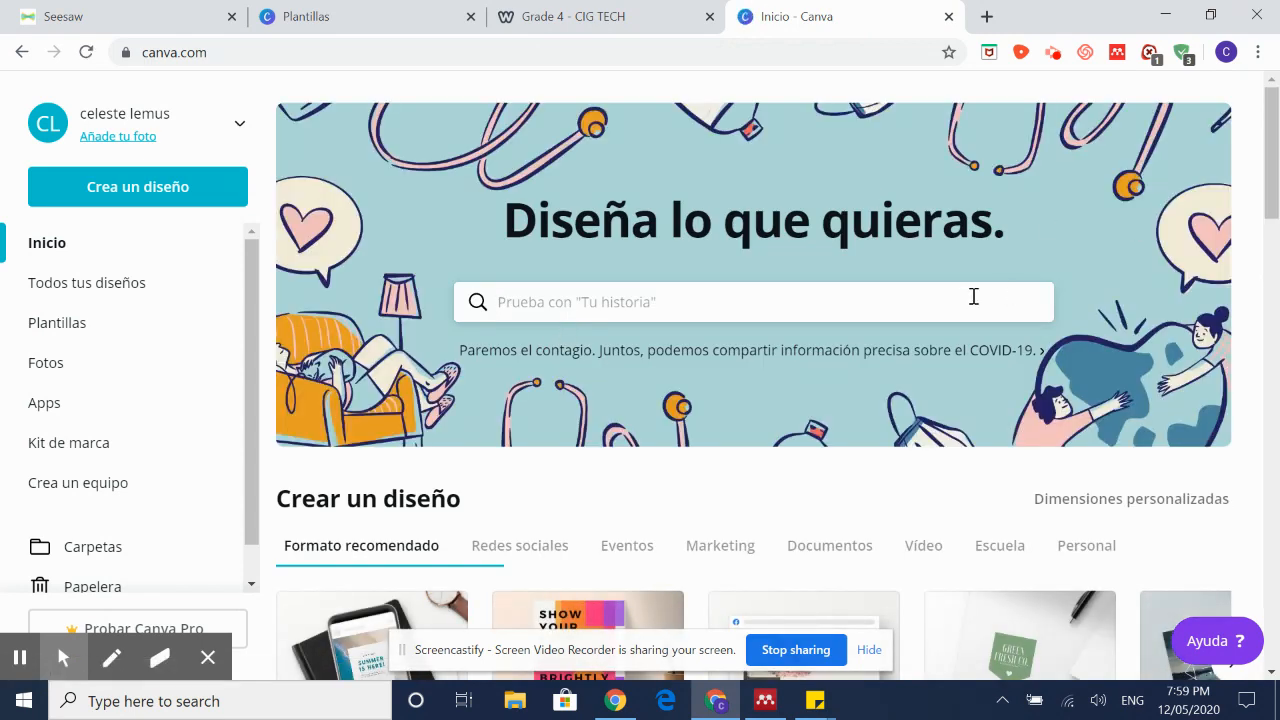
Step: Sign out of the Canva account with Salir and go to the Log in page
click(247, 126)
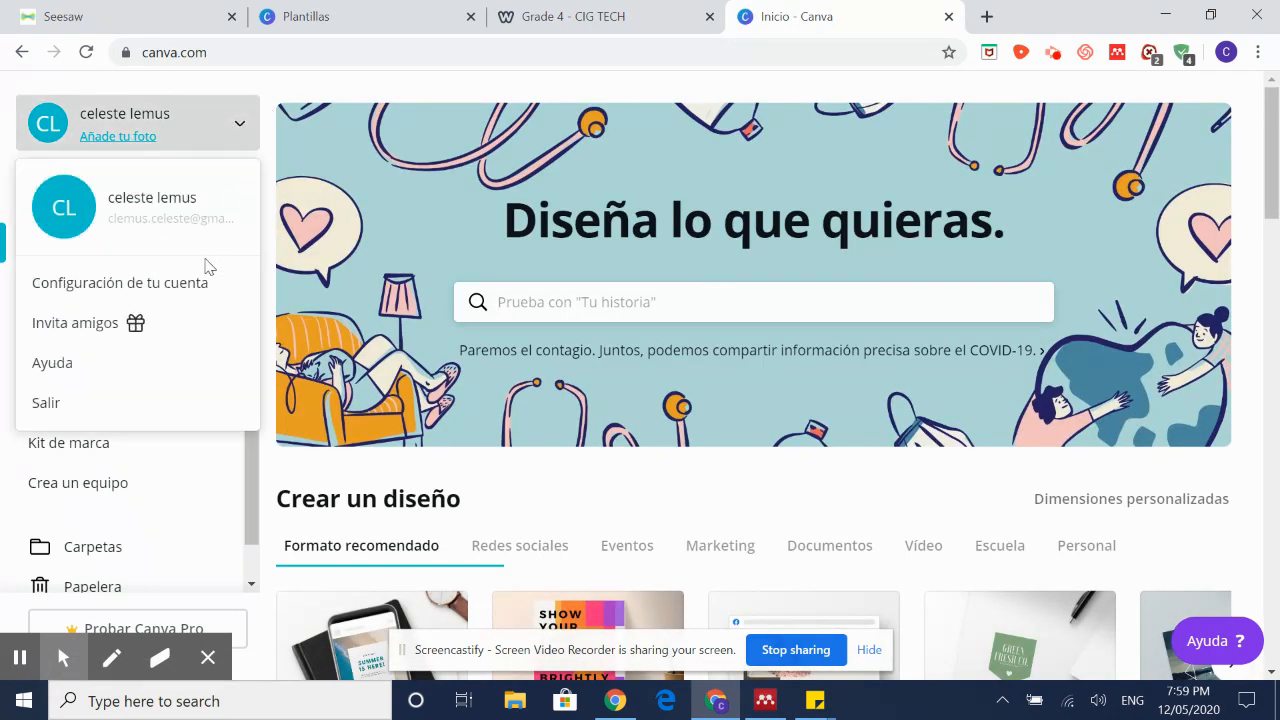
click(42, 402)
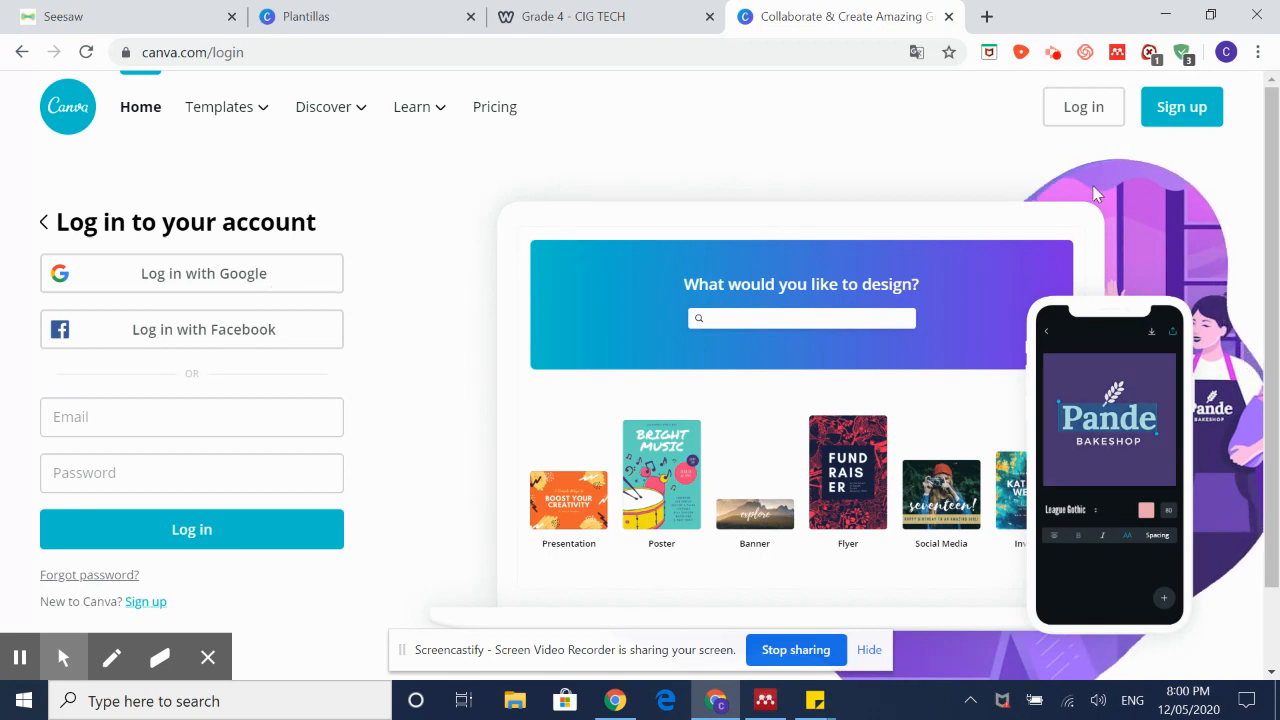
click(1080, 108)
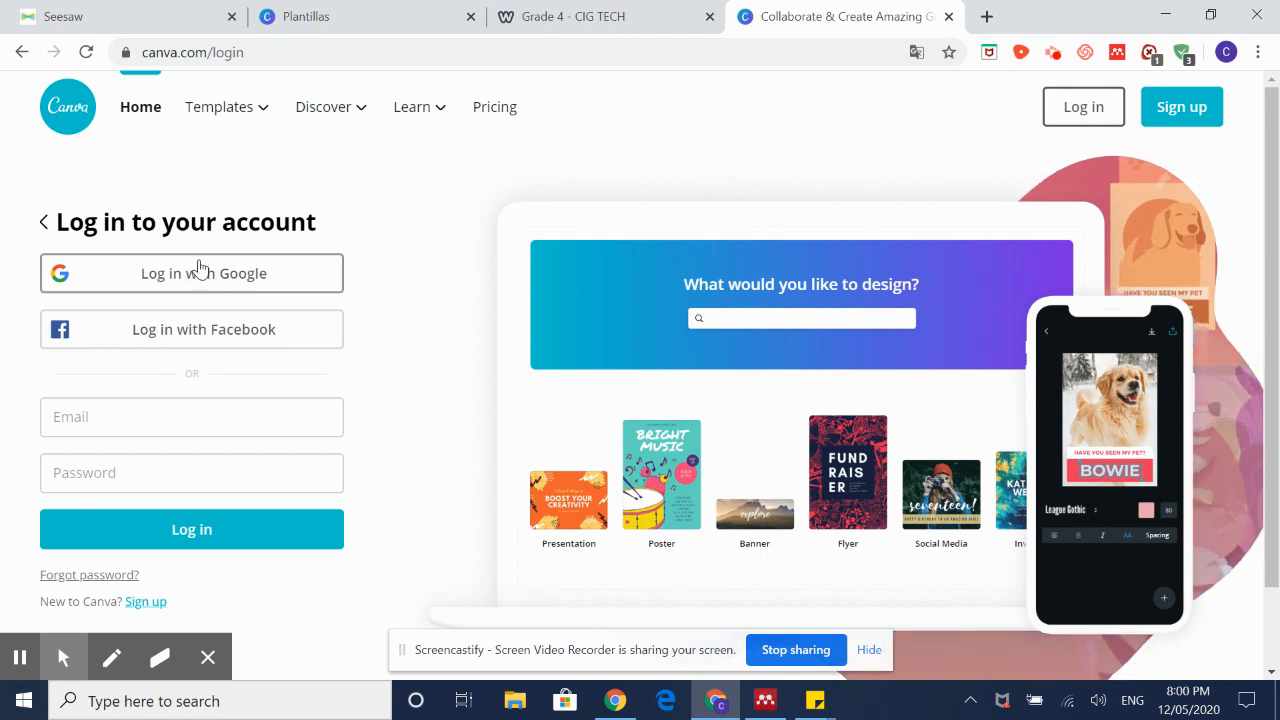
Step: Choose Sign up with Google and pick the Google account to continue to Canva
click(1197, 108)
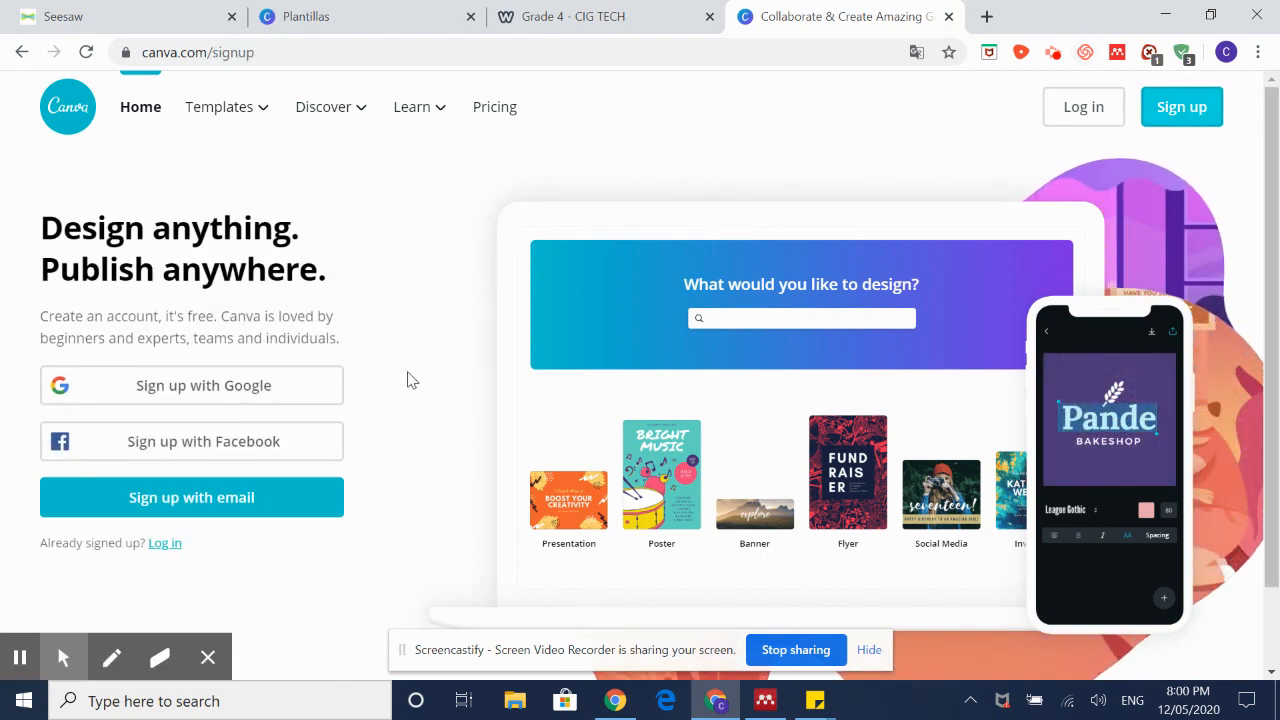
click(308, 400)
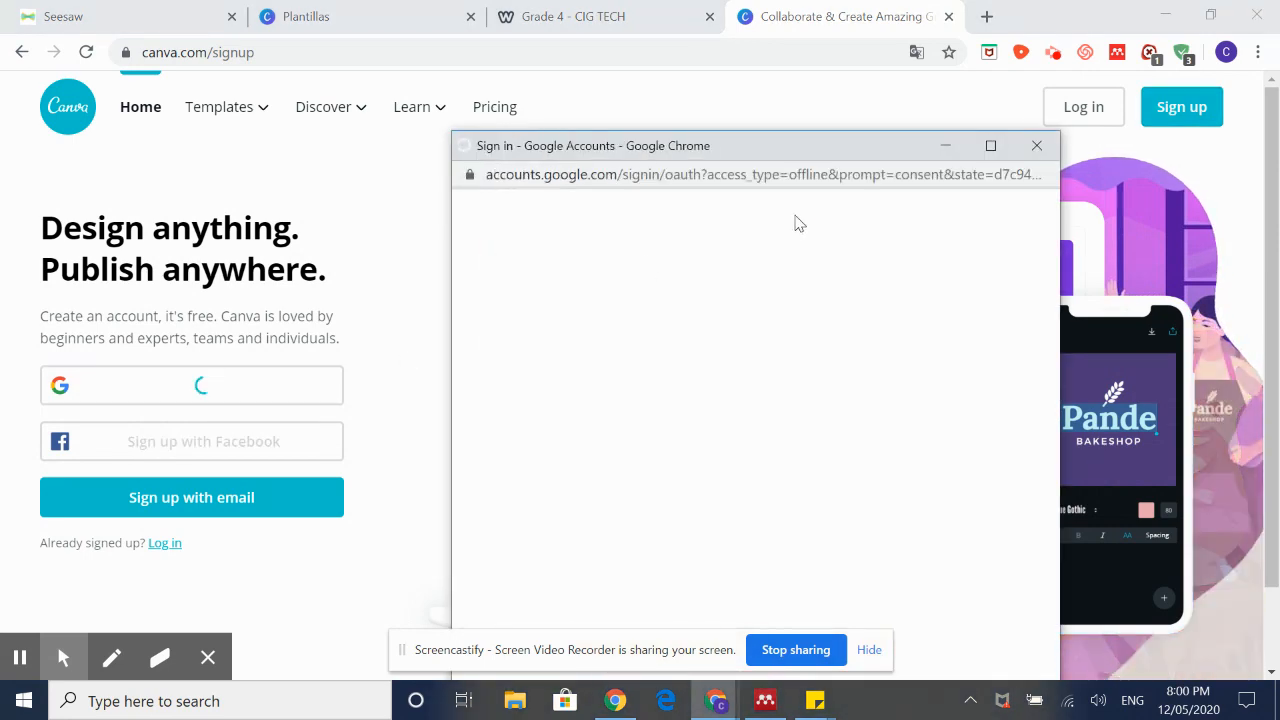
scroll(809, 417, down, 2)
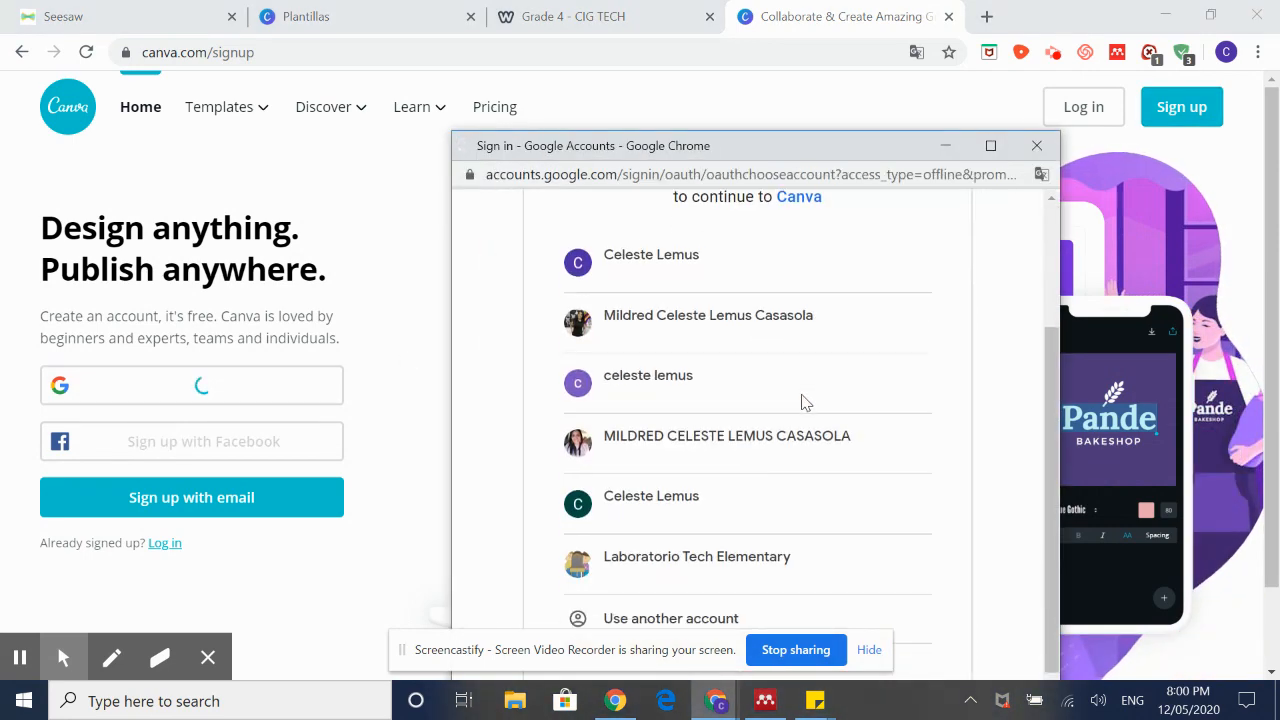
scroll(814, 391, up, 2)
scroll(766, 441, down, 2)
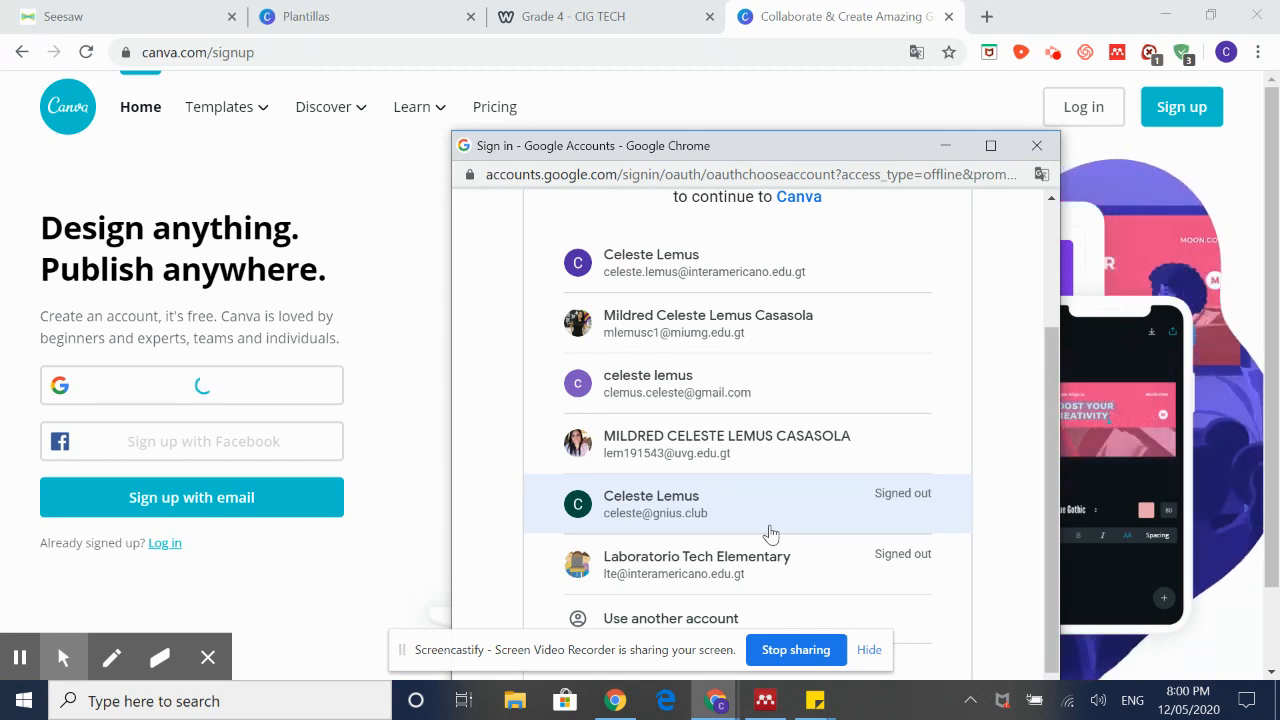
scroll(769, 530, down, 2)
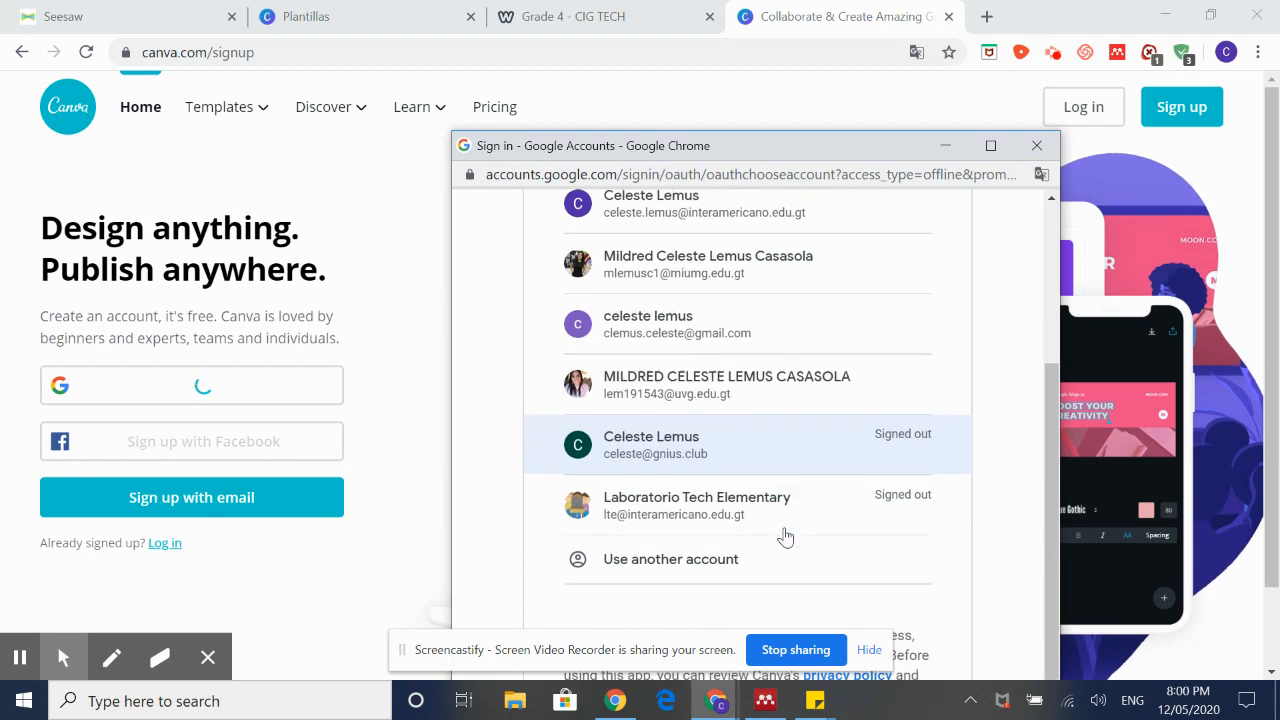
scroll(783, 531, up, 4)
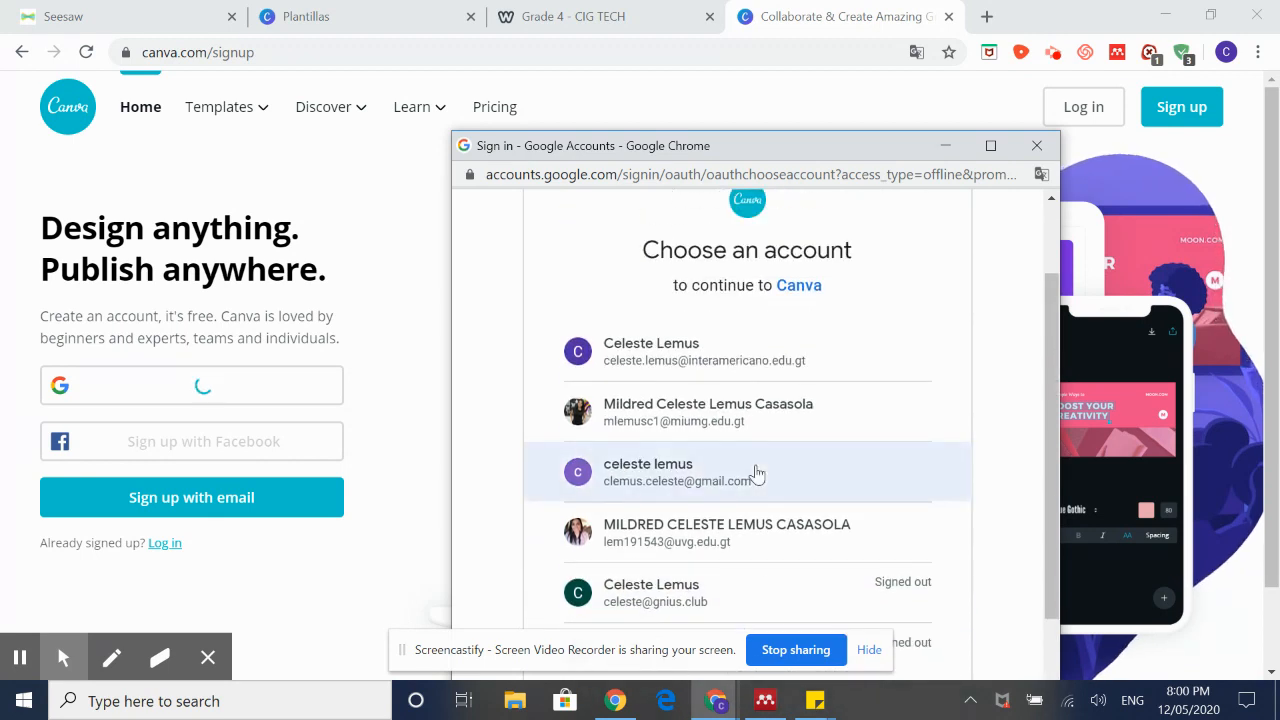
click(753, 475)
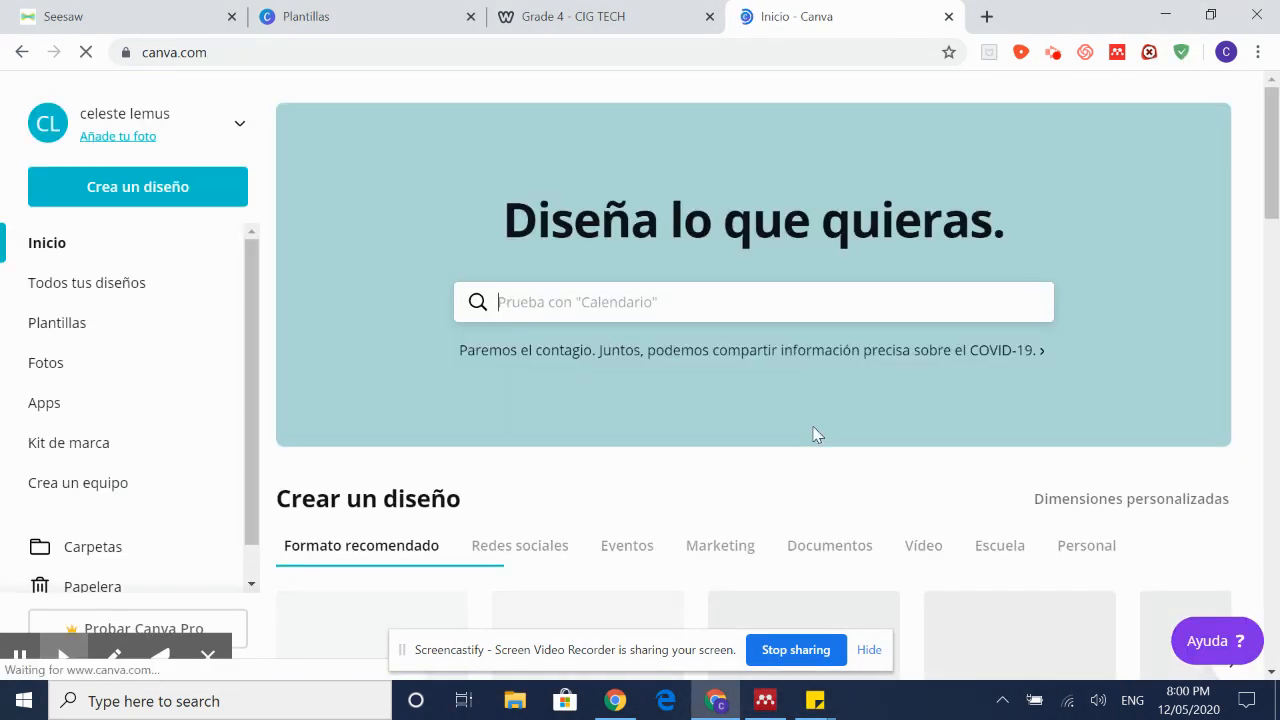
Step: View all saved designs under Todos tus diseños
click(144, 284)
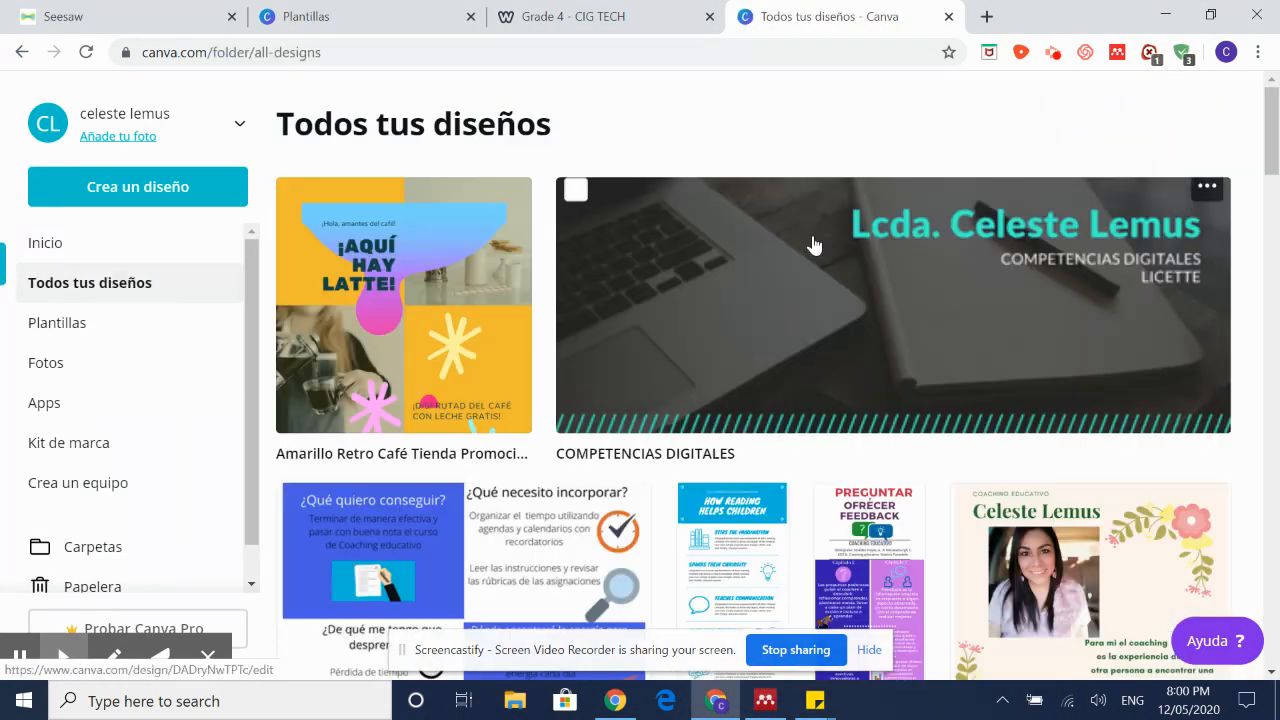
scroll(929, 343, down, 10)
scroll(929, 343, up, 10)
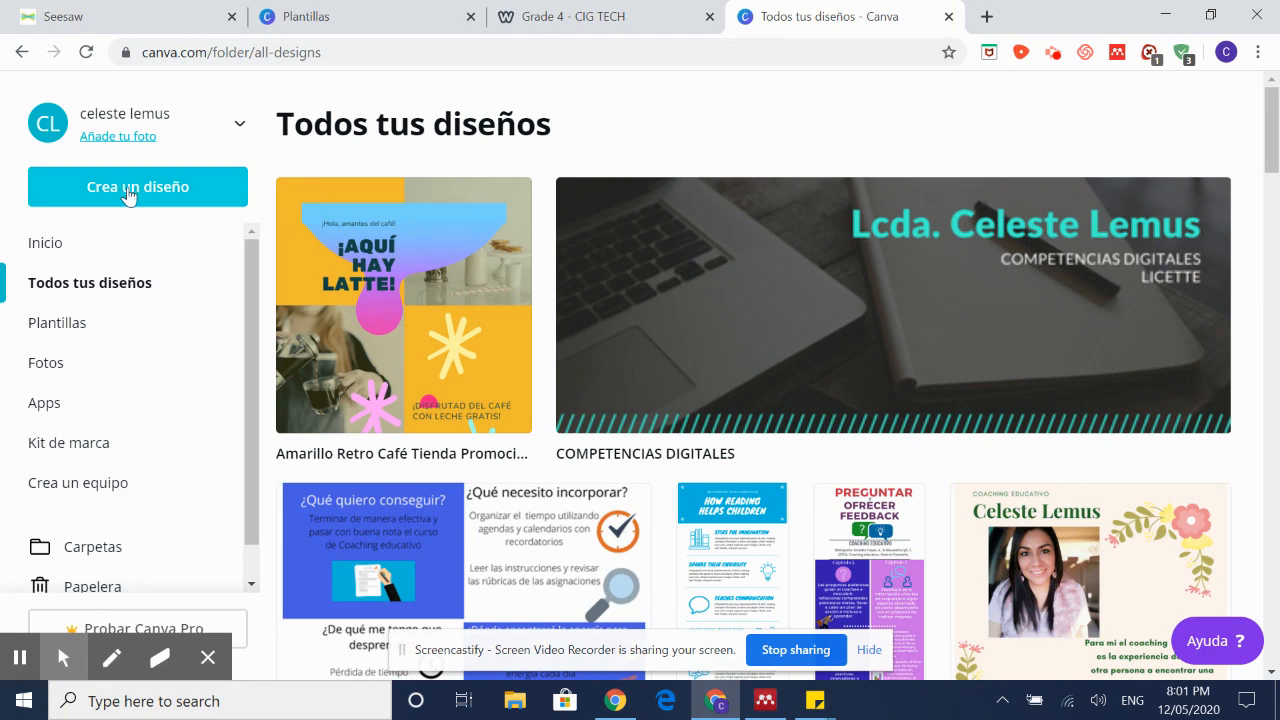
Step: Create a new Collage de fotos design from the Crea un diseño list
click(190, 190)
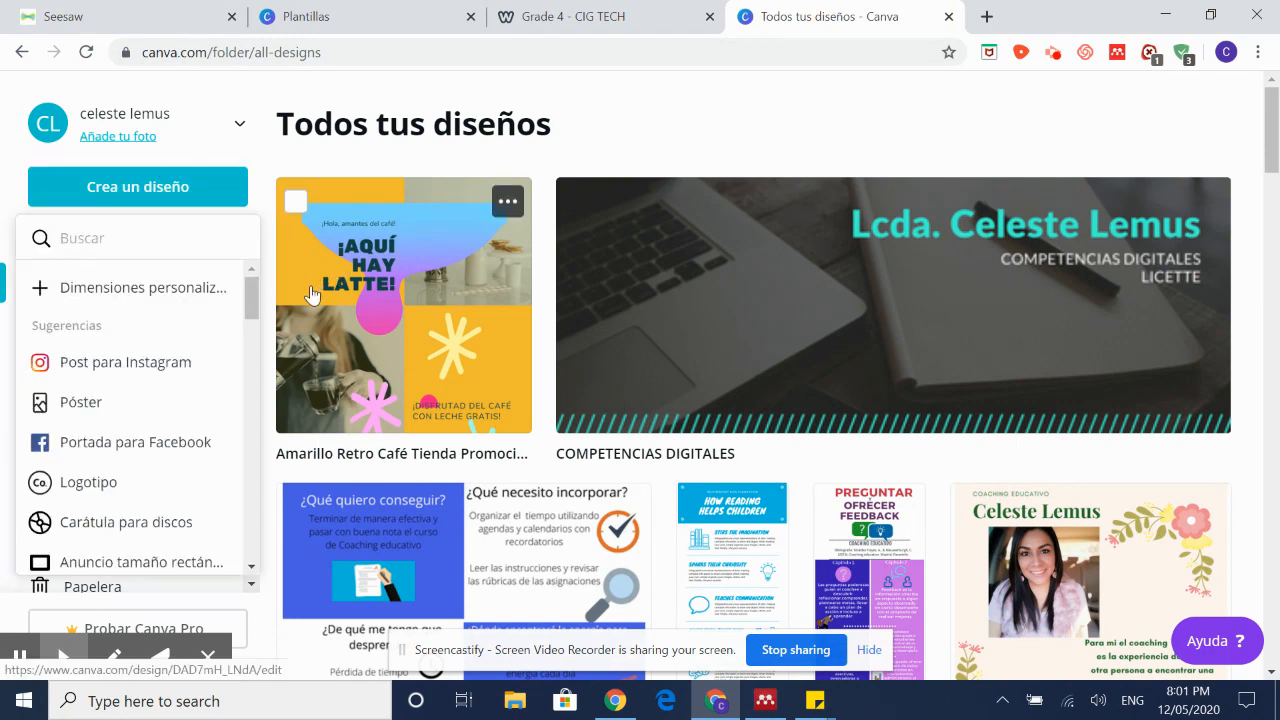
scroll(253, 362, down, 3)
scroll(253, 362, down, 10)
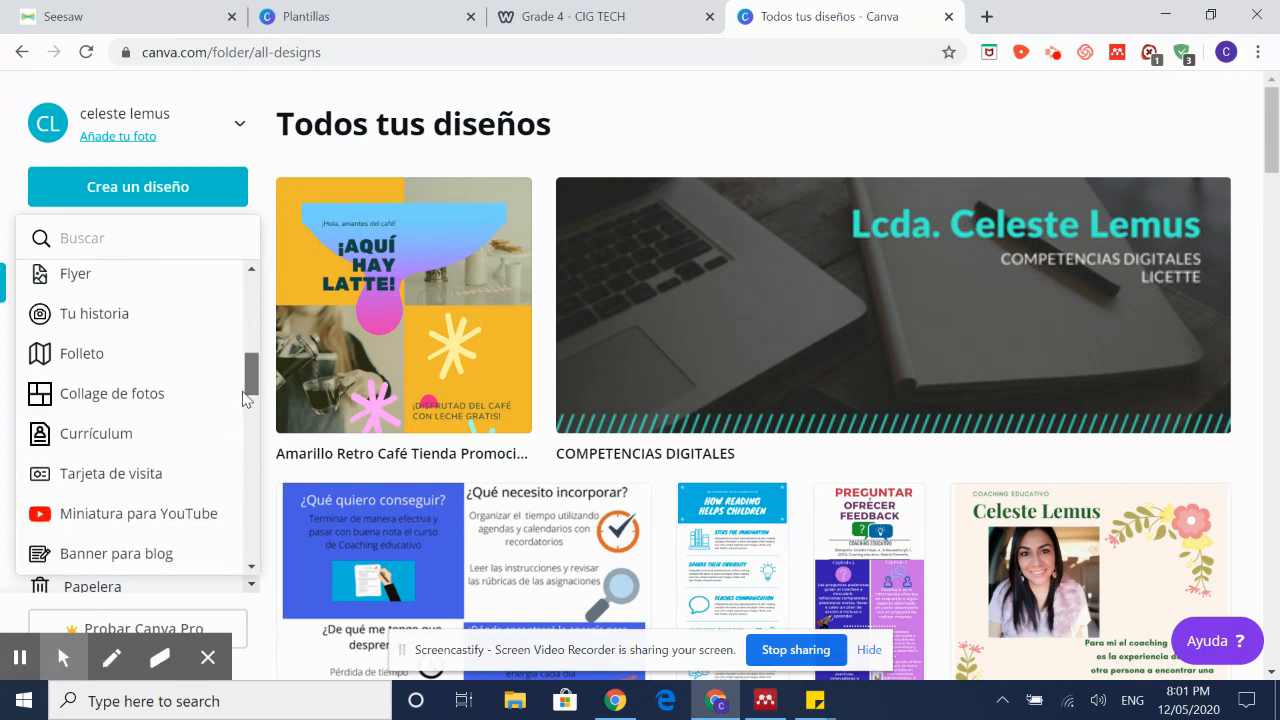
drag(237, 478, 234, 285)
scroll(186, 386, down, 3)
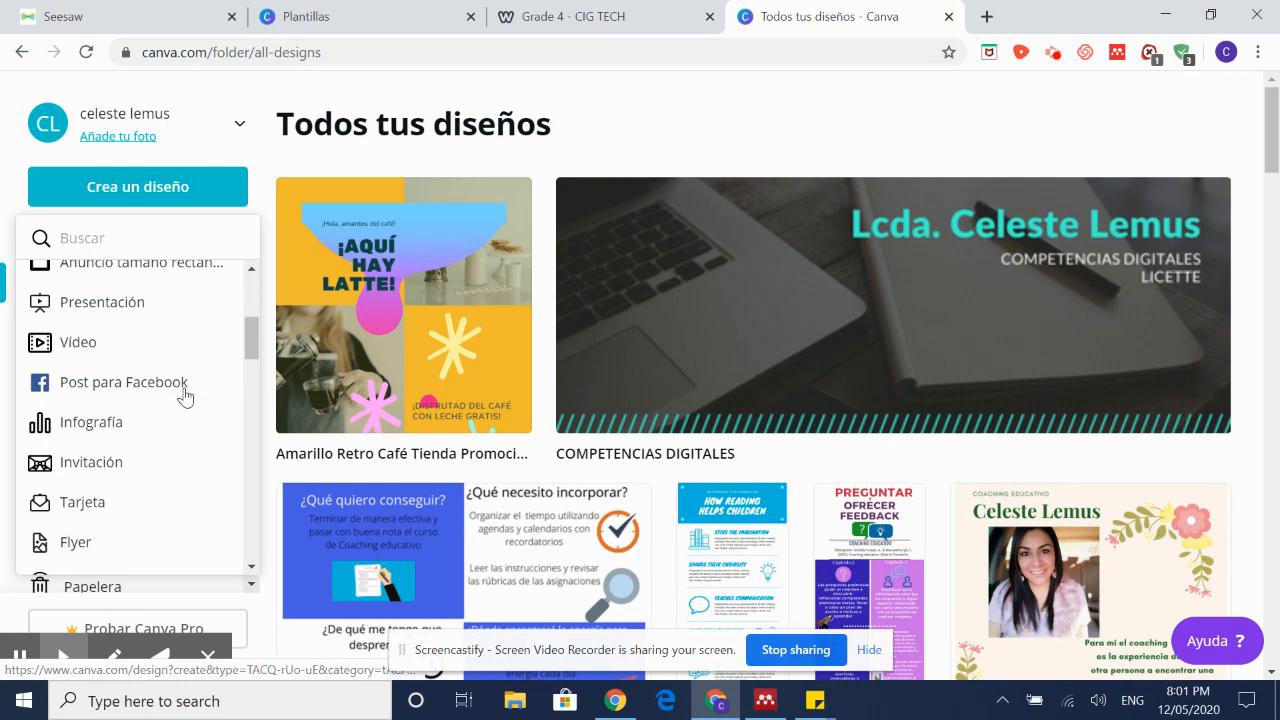
scroll(186, 396, down, 3)
scroll(186, 396, down, 2)
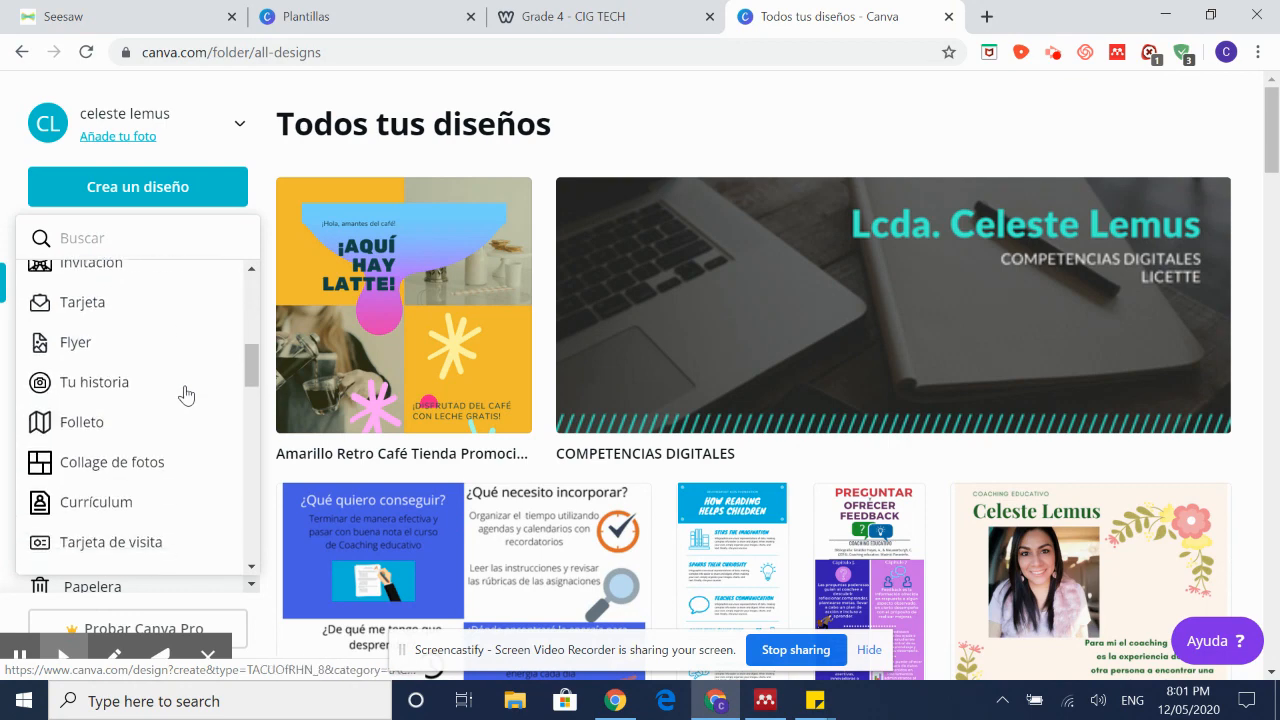
scroll(174, 383, up, 5)
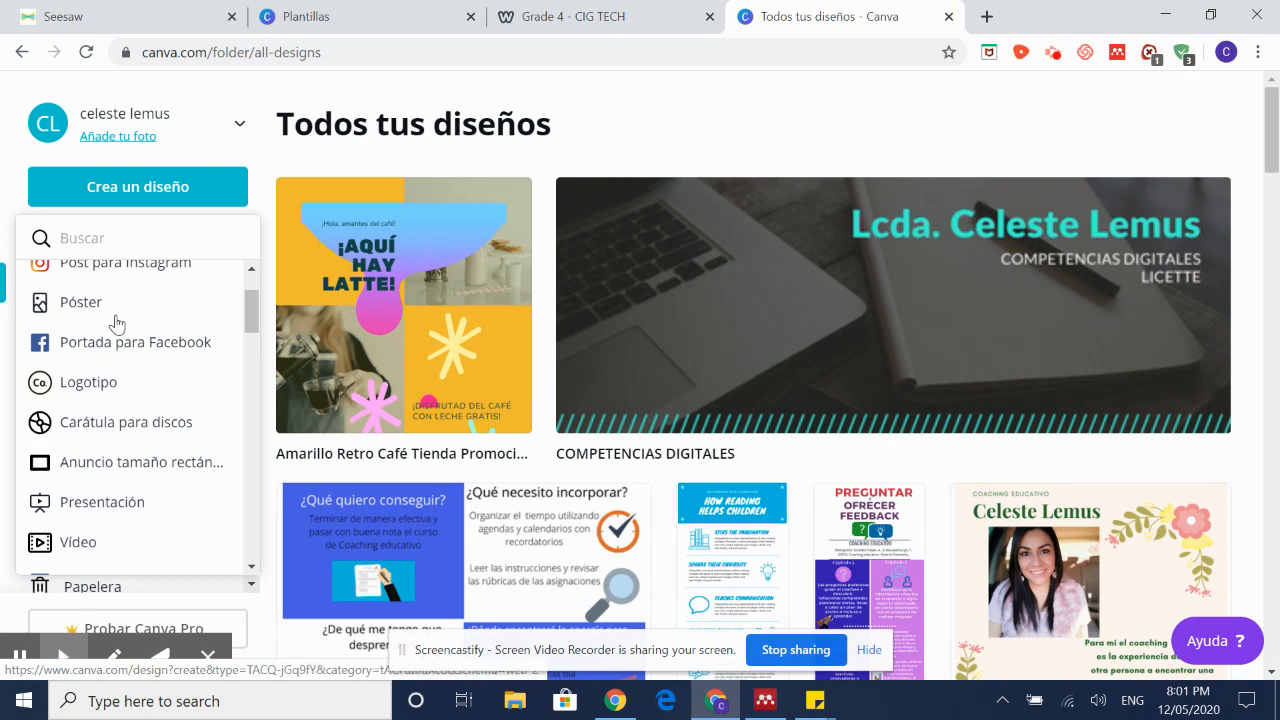
scroll(148, 420, down, 1)
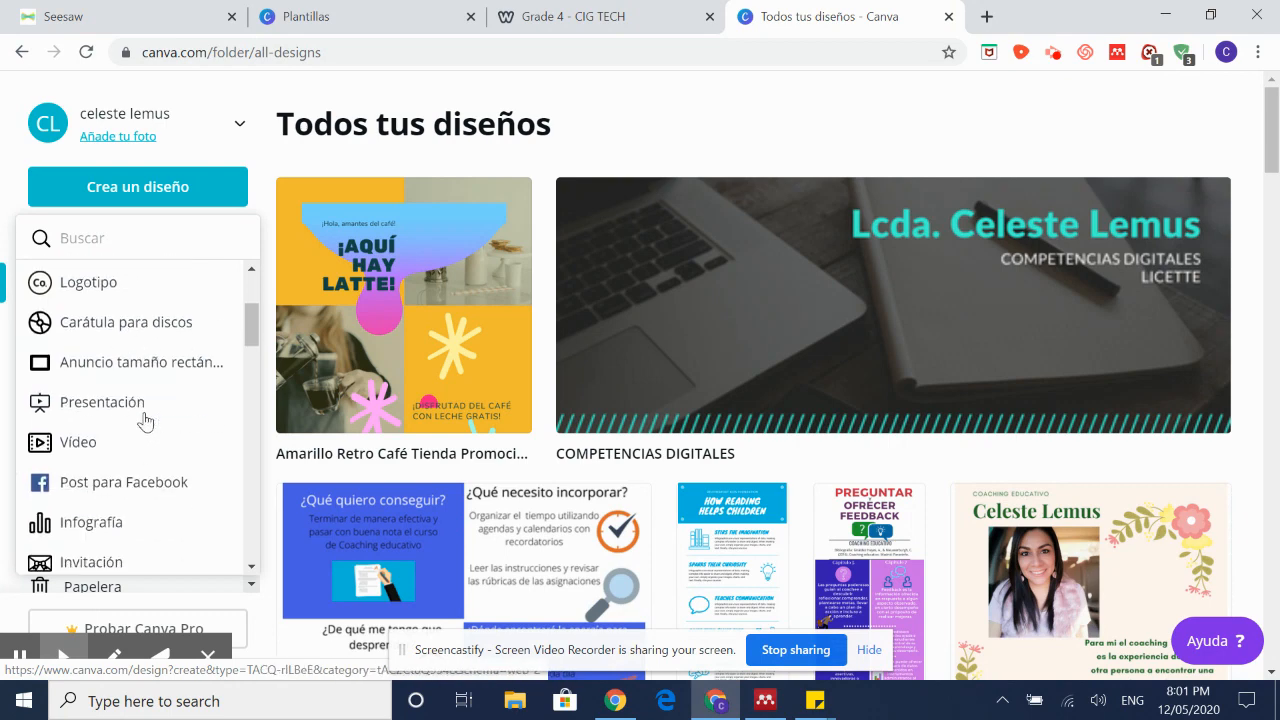
scroll(145, 420, down, 2)
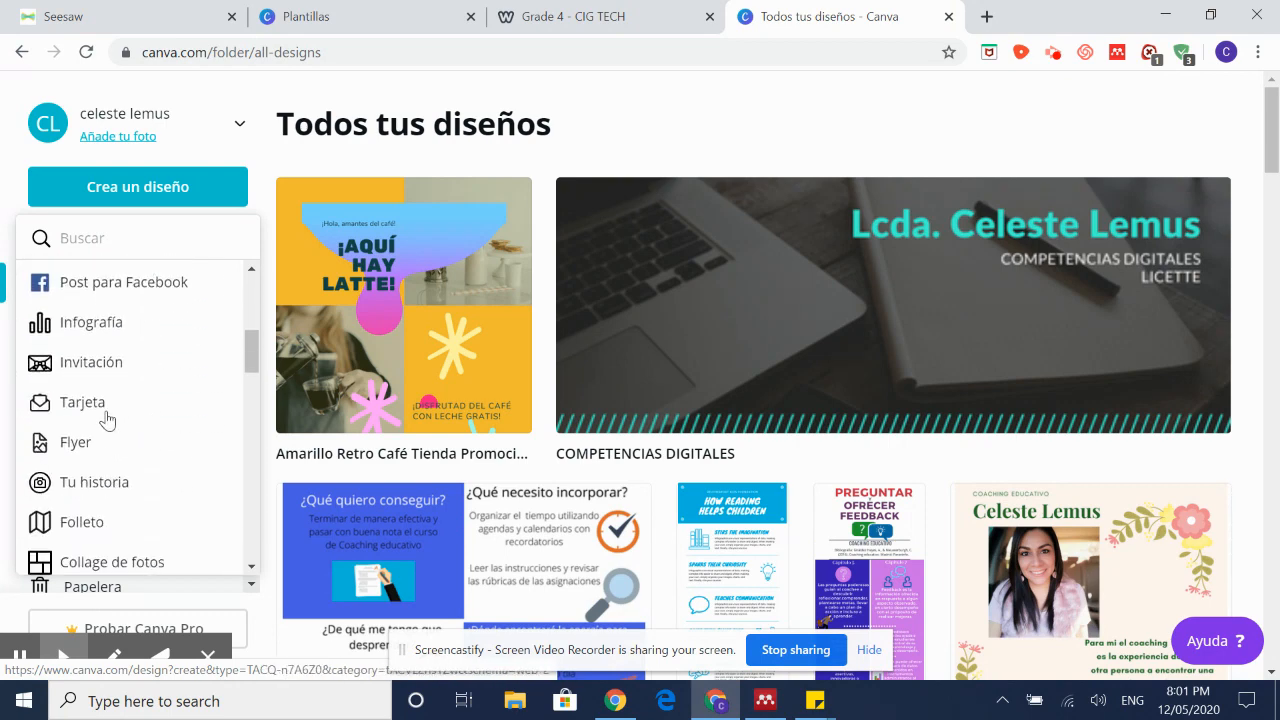
scroll(129, 486, down, 2)
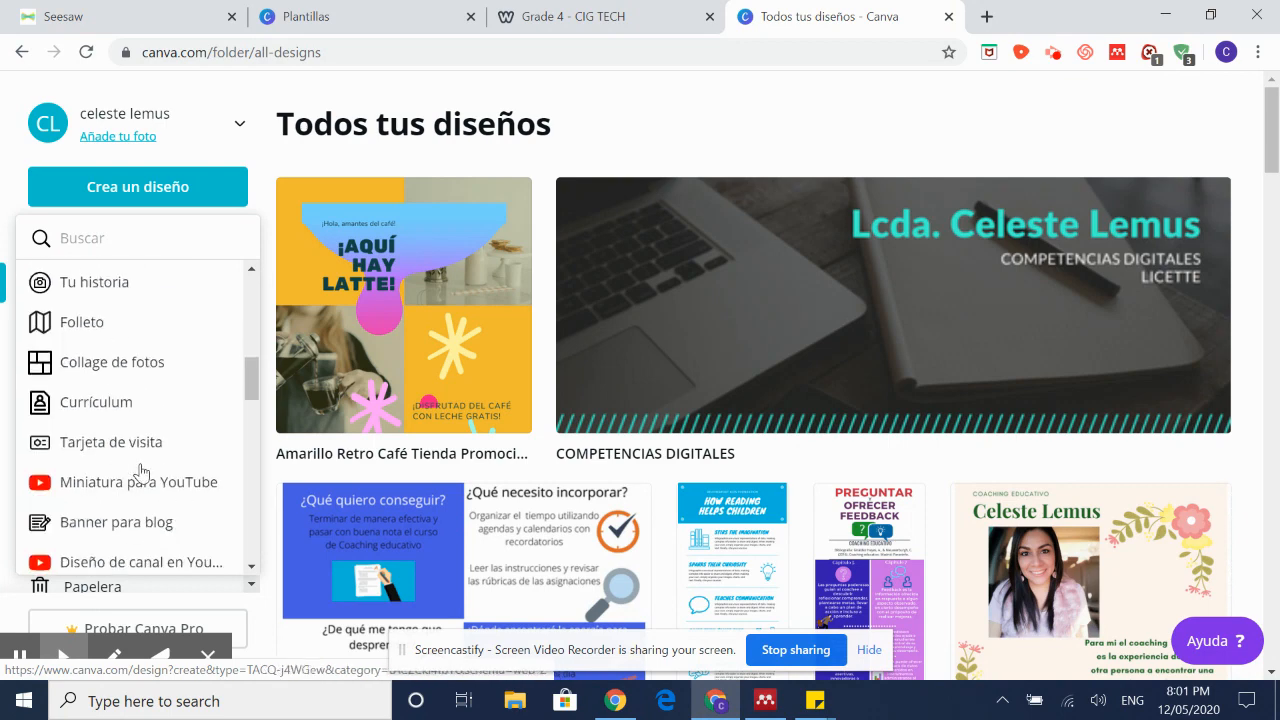
click(95, 374)
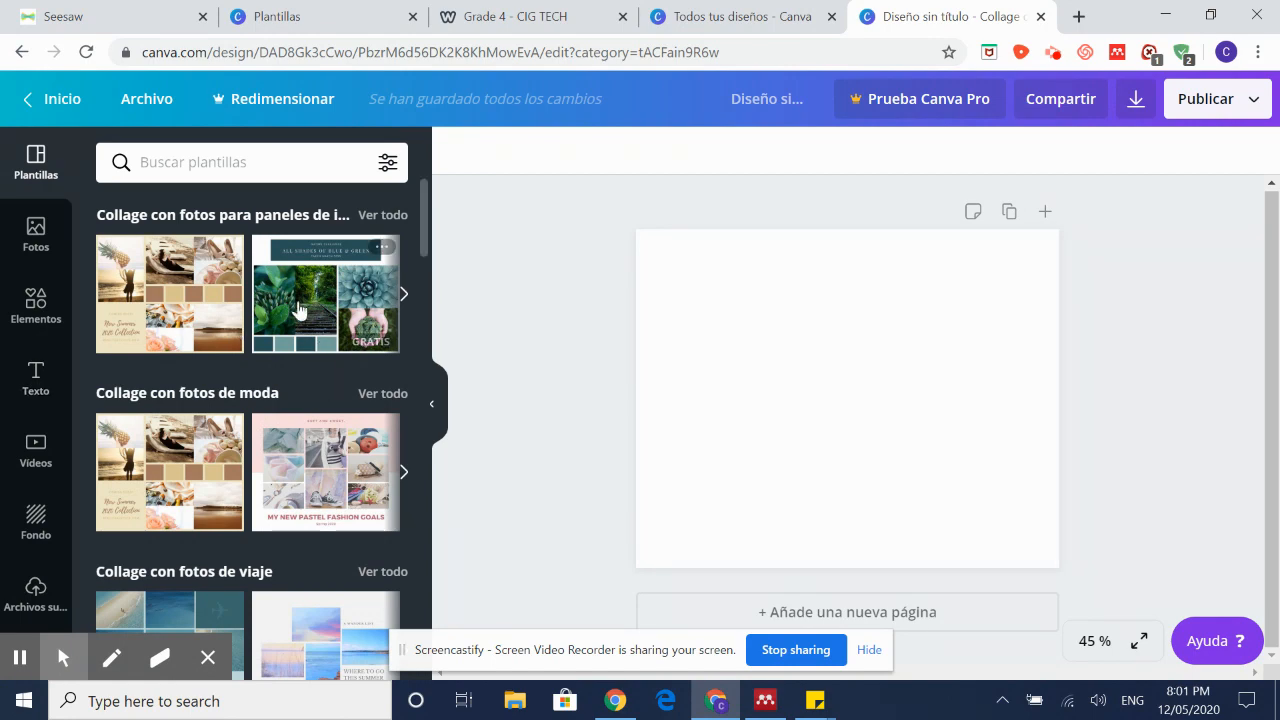
scroll(265, 385, down, 4)
scroll(265, 385, down, 6)
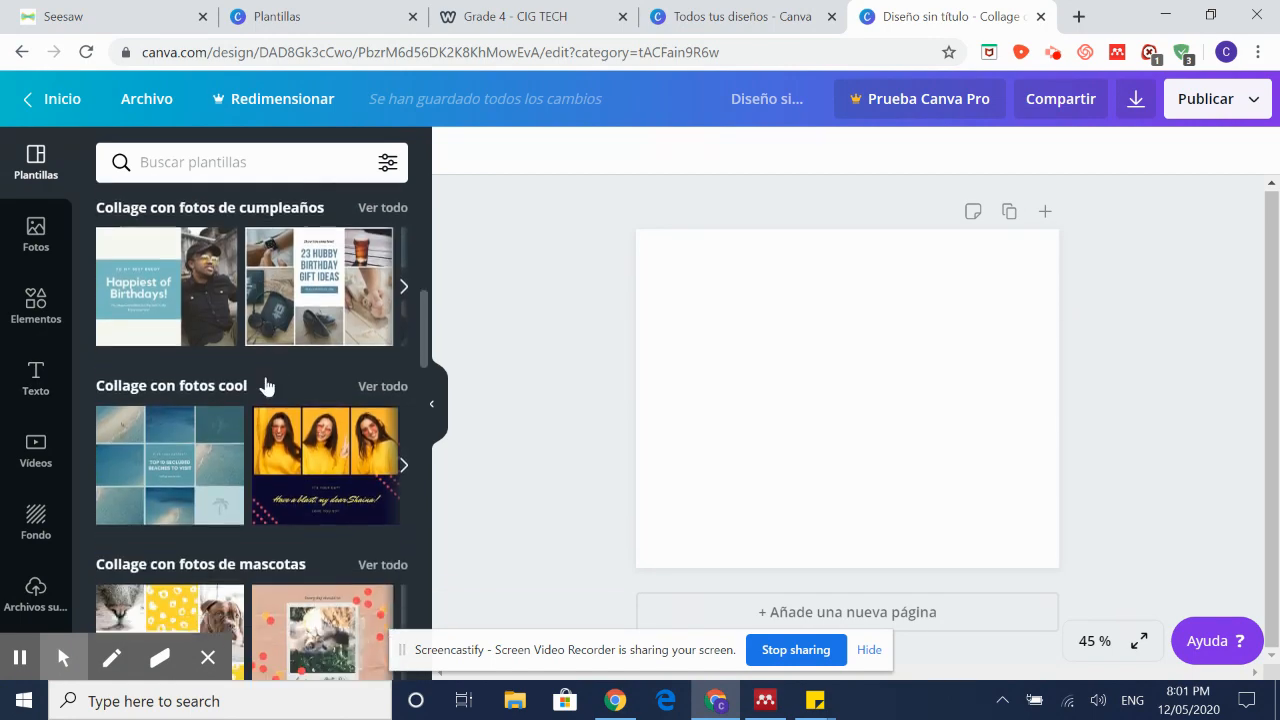
scroll(265, 385, up, 4)
scroll(265, 385, up, 5)
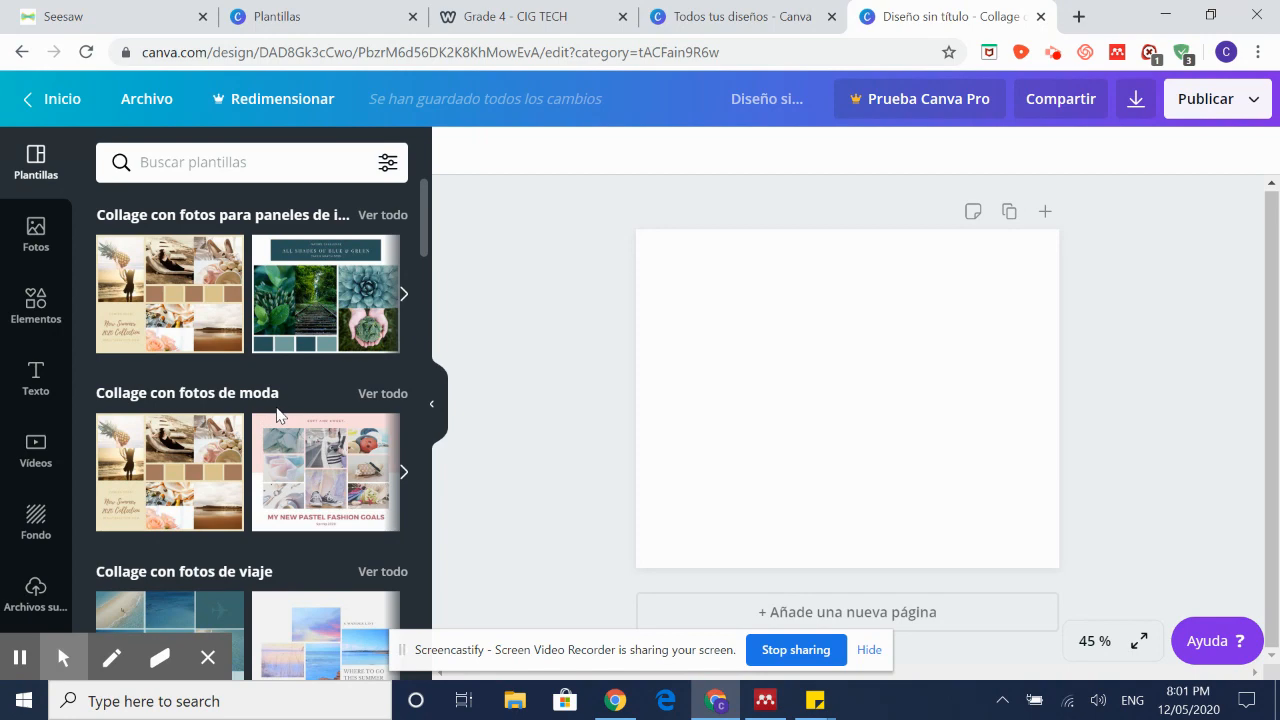
scroll(366, 463, down, 8)
scroll(366, 463, down, 10)
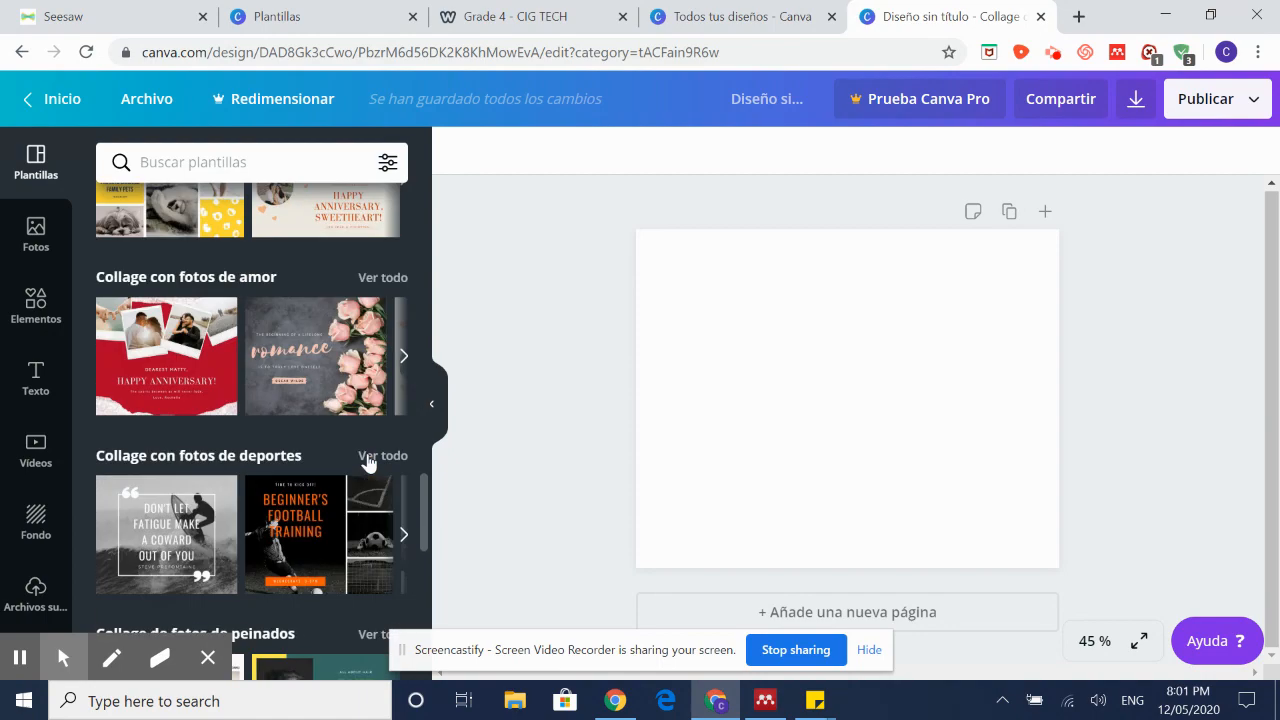
scroll(368, 461, down, 3)
scroll(368, 462, up, 15)
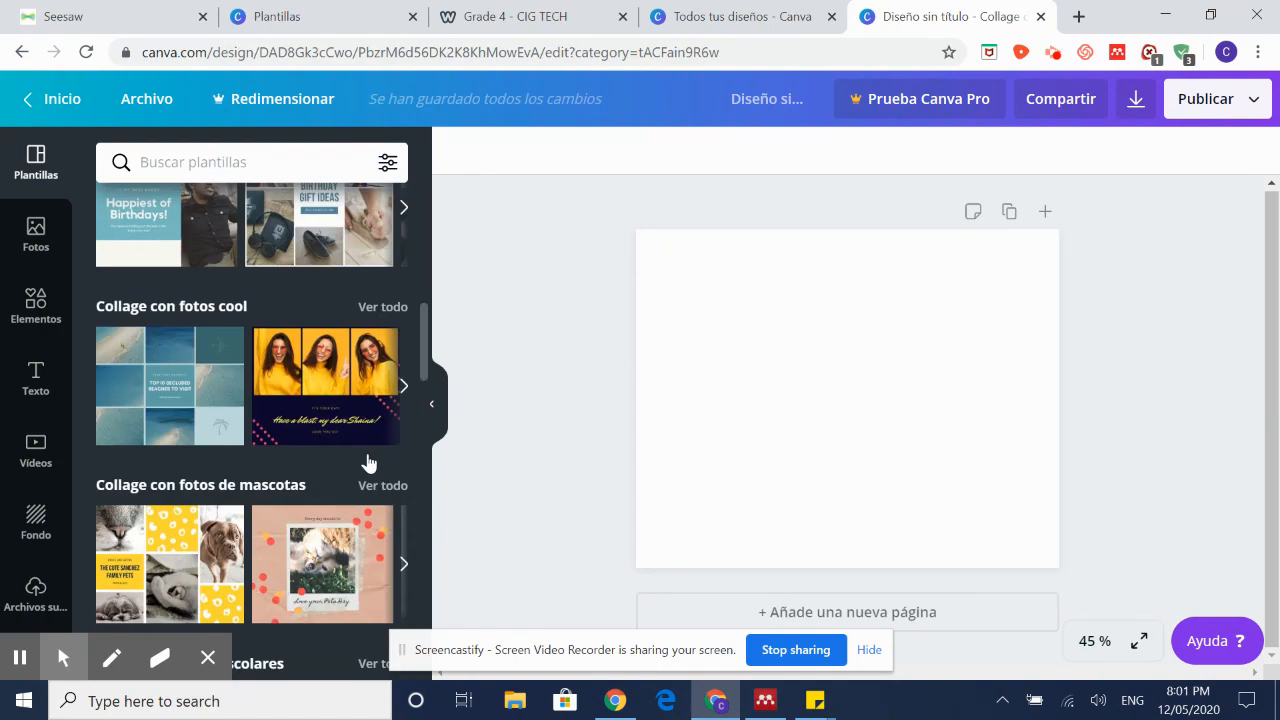
mouse_move(368, 462)
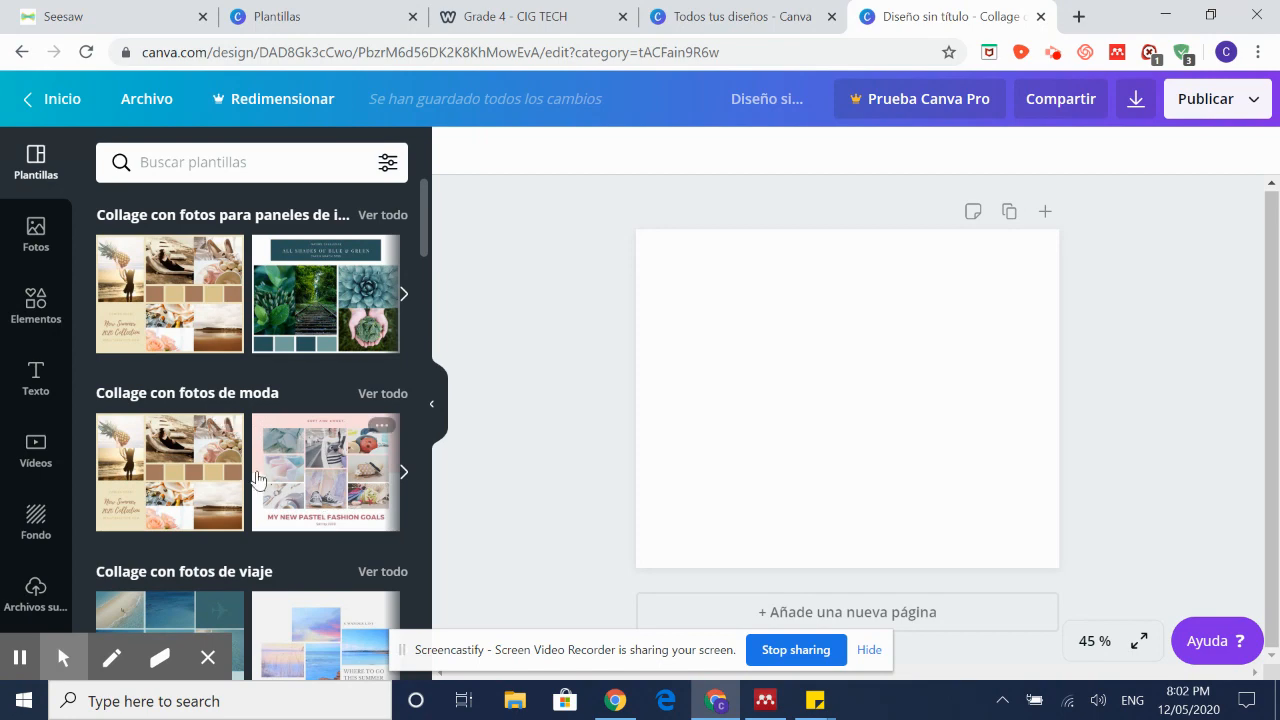
scroll(272, 482, down, 1)
scroll(272, 482, down, 2)
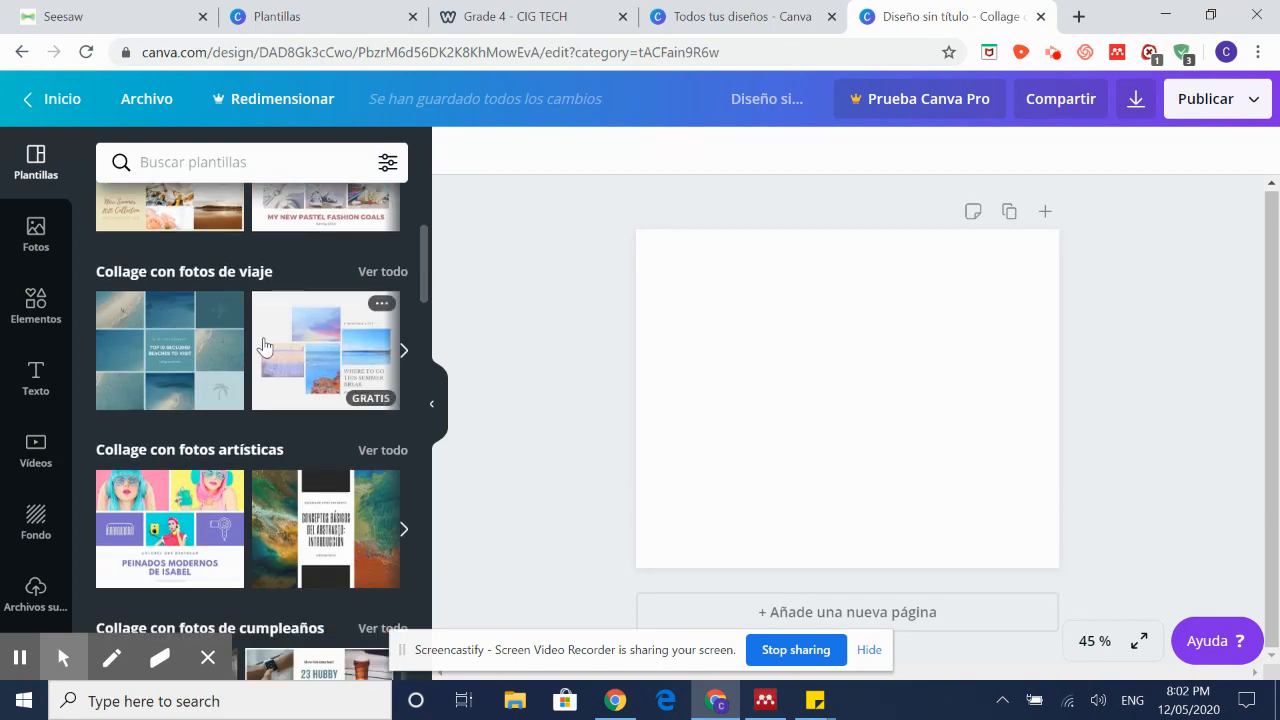
scroll(263, 372, down, 2)
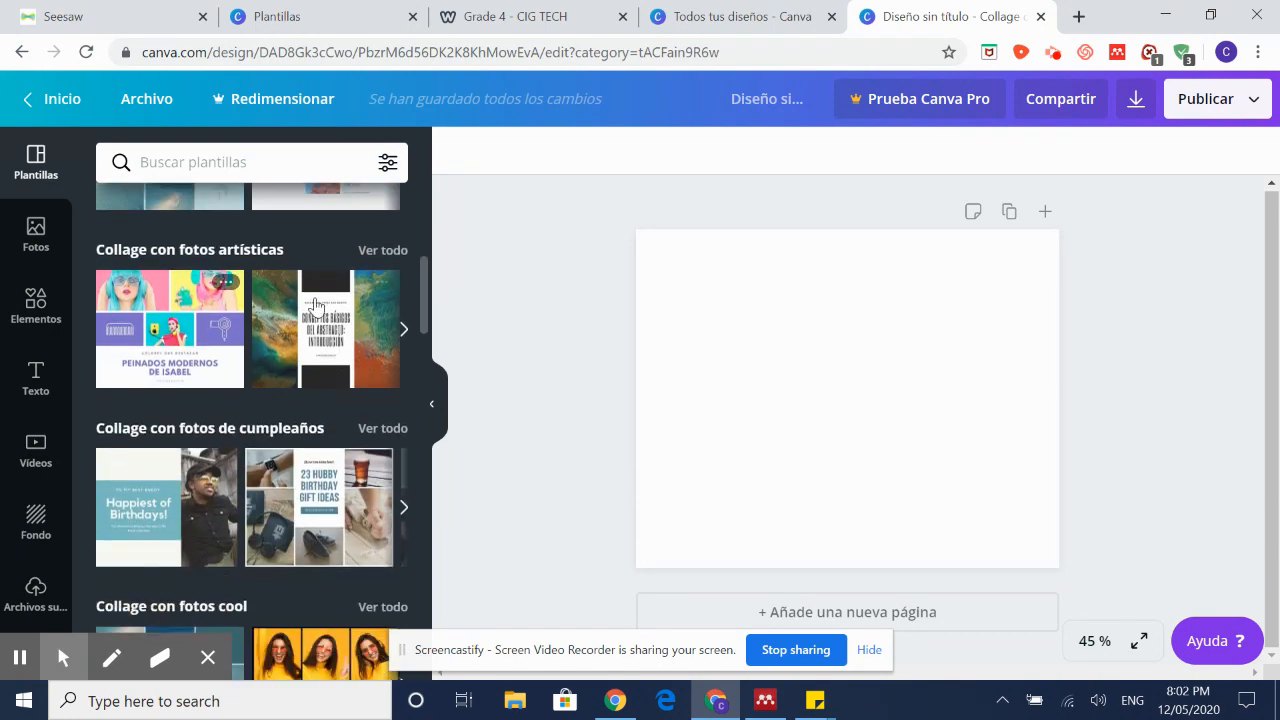
scroll(333, 325, down, 2)
scroll(333, 325, up, 3)
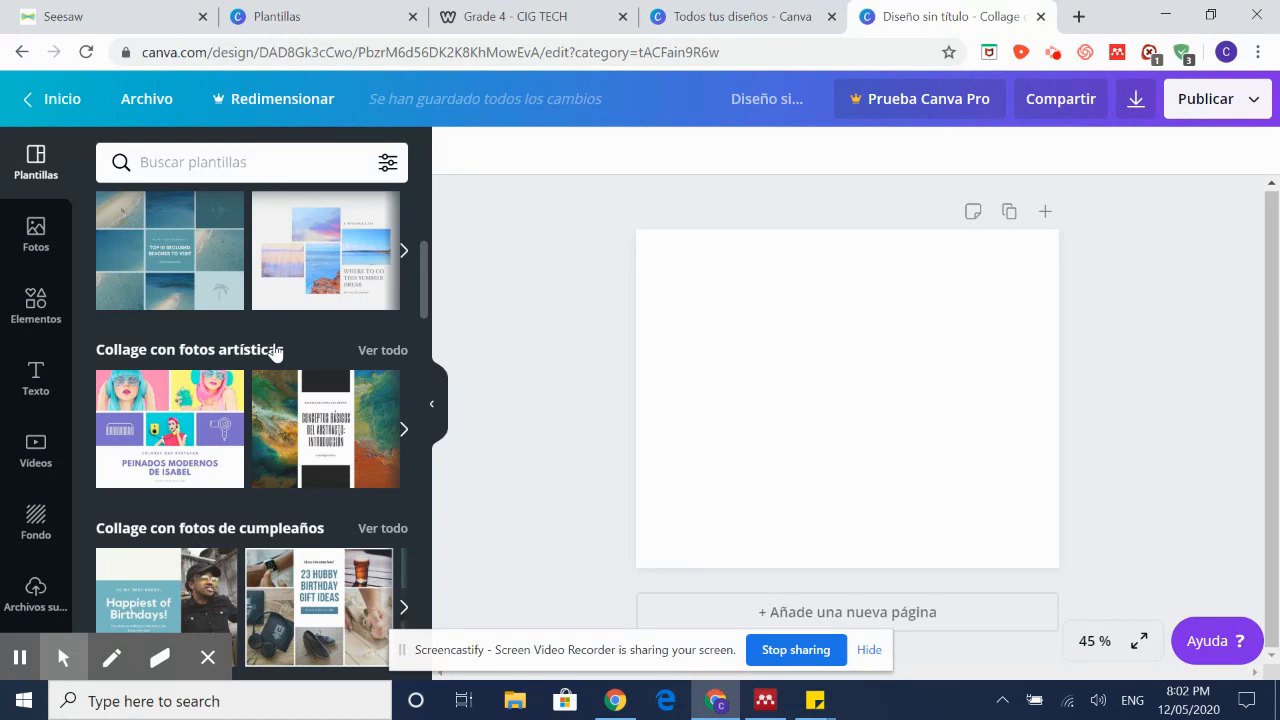
scroll(309, 360, up, 3)
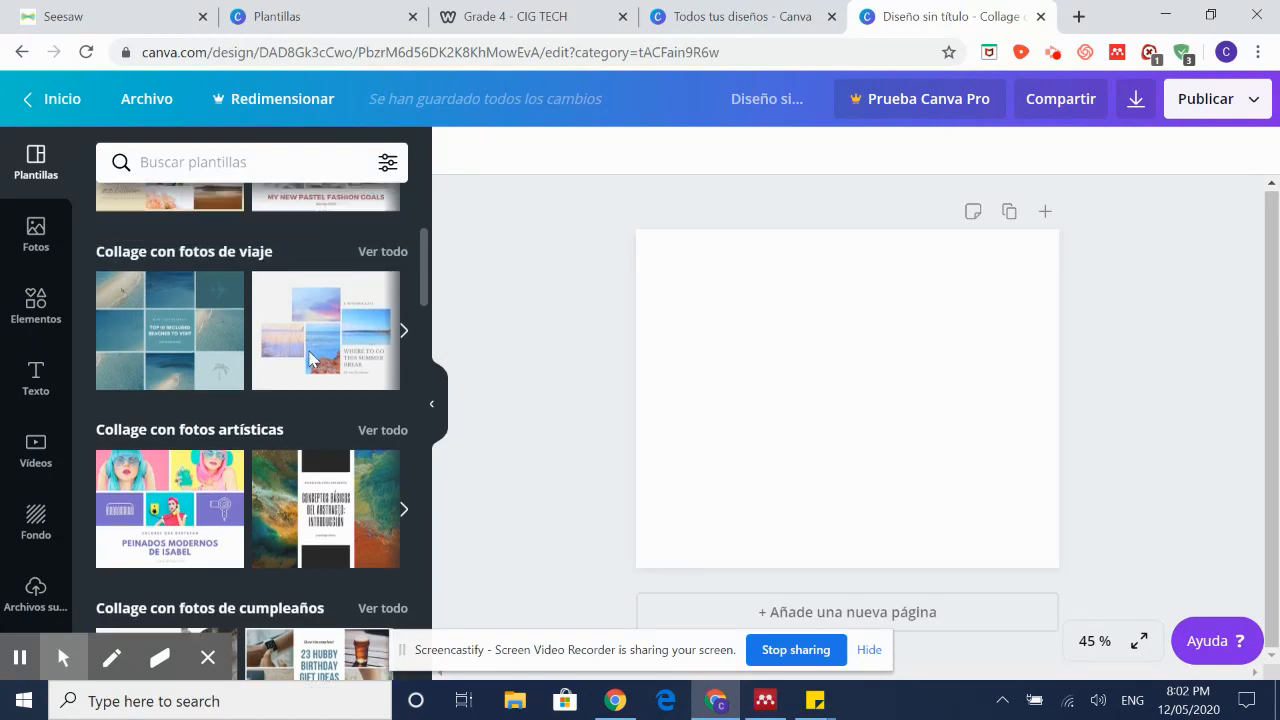
scroll(309, 358, up, 1)
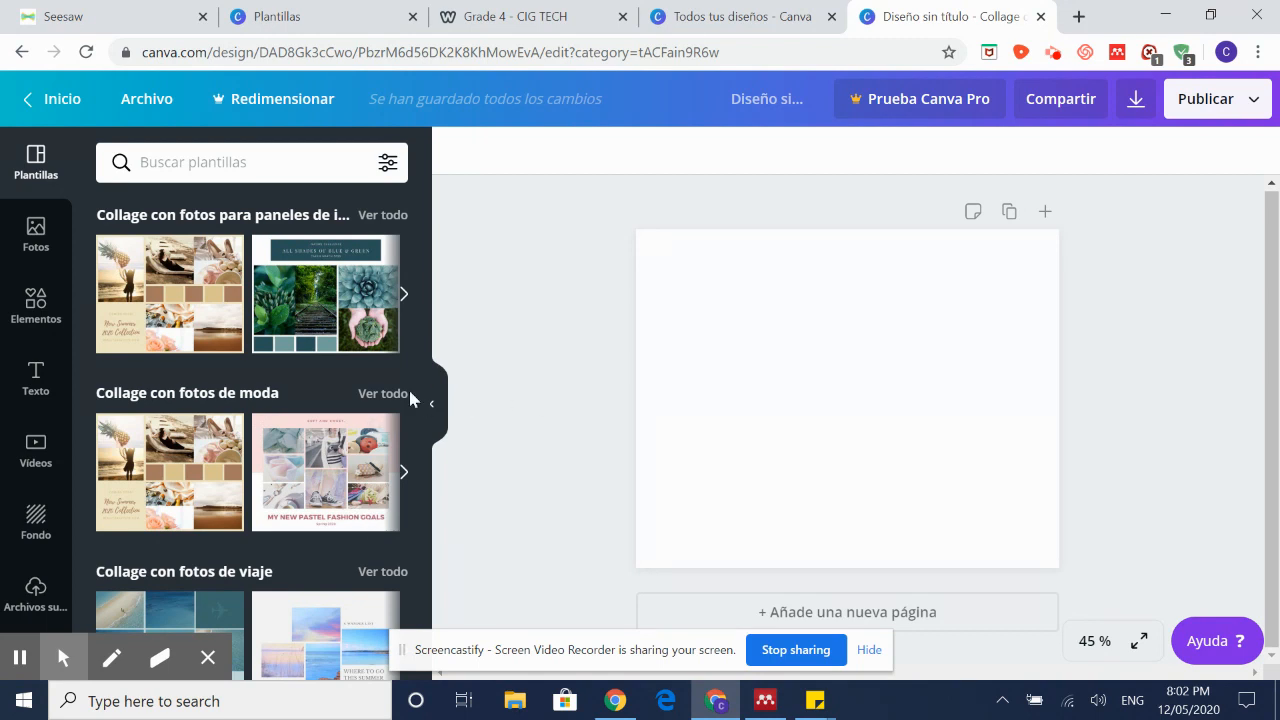
Step: Apply the green All Shades of Blue & Green template and bring up the leaf photo's options
click(348, 314)
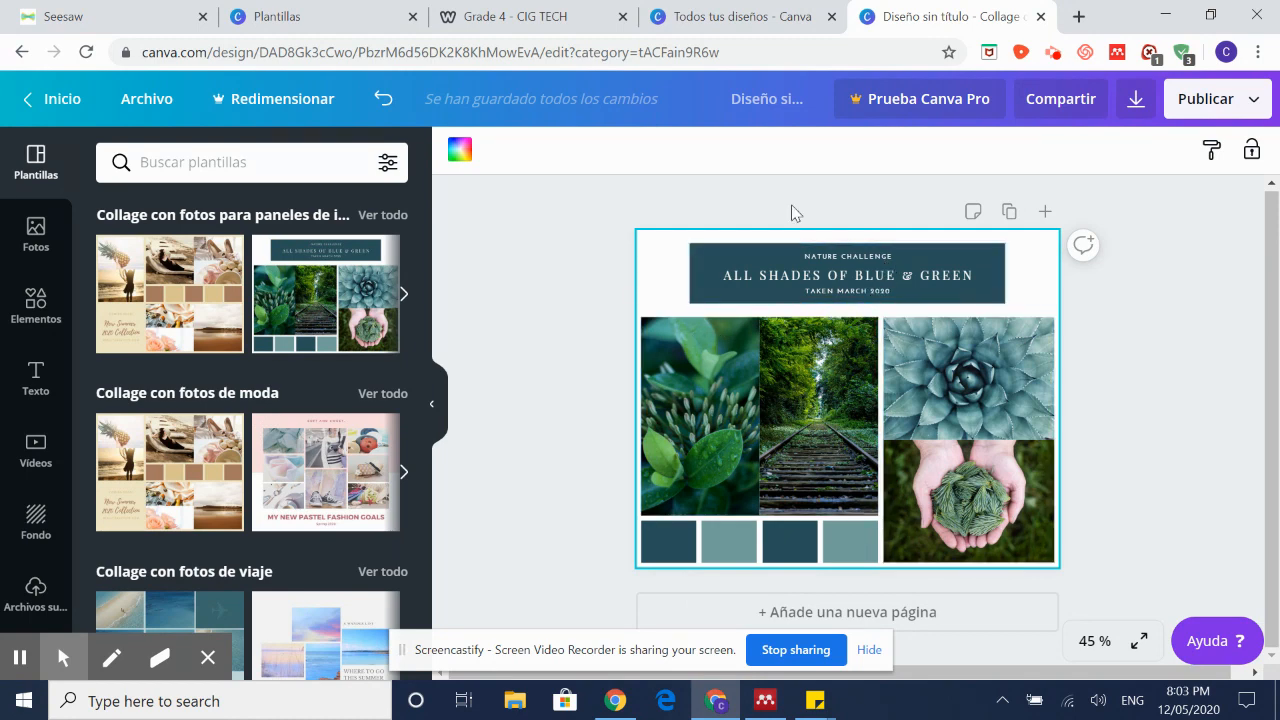
click(752, 439)
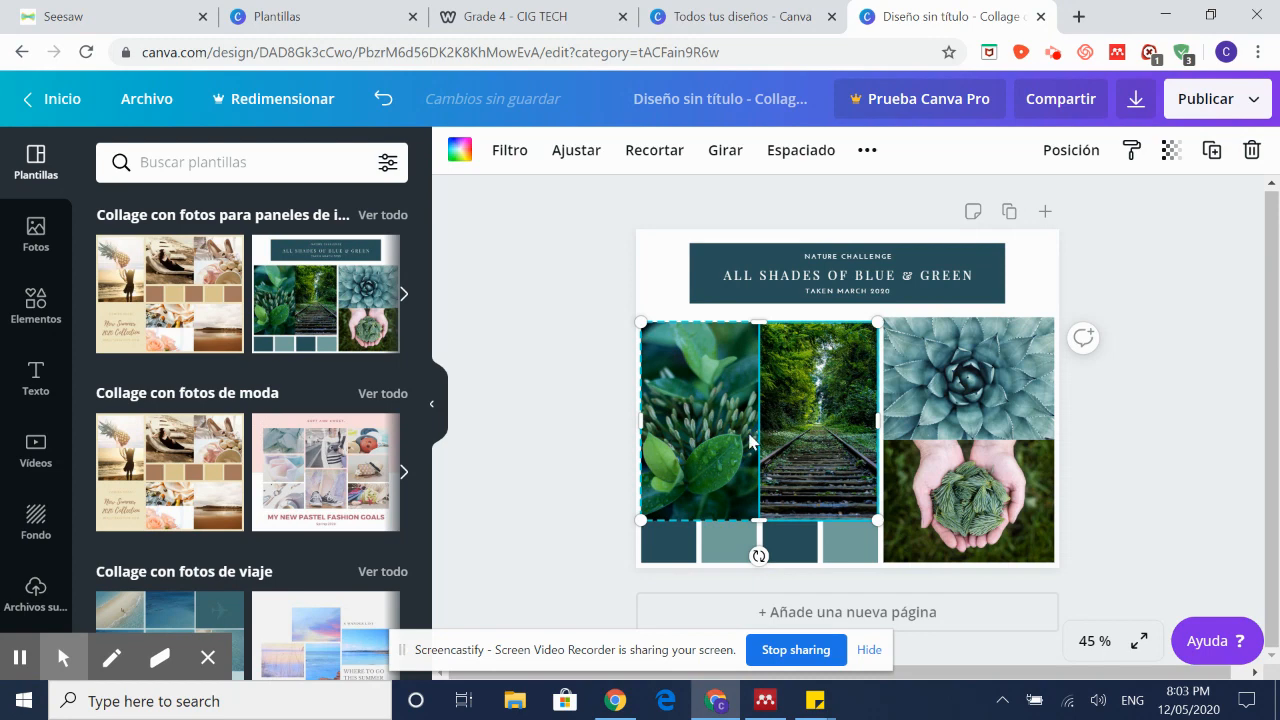
click(720, 355)
click(868, 649)
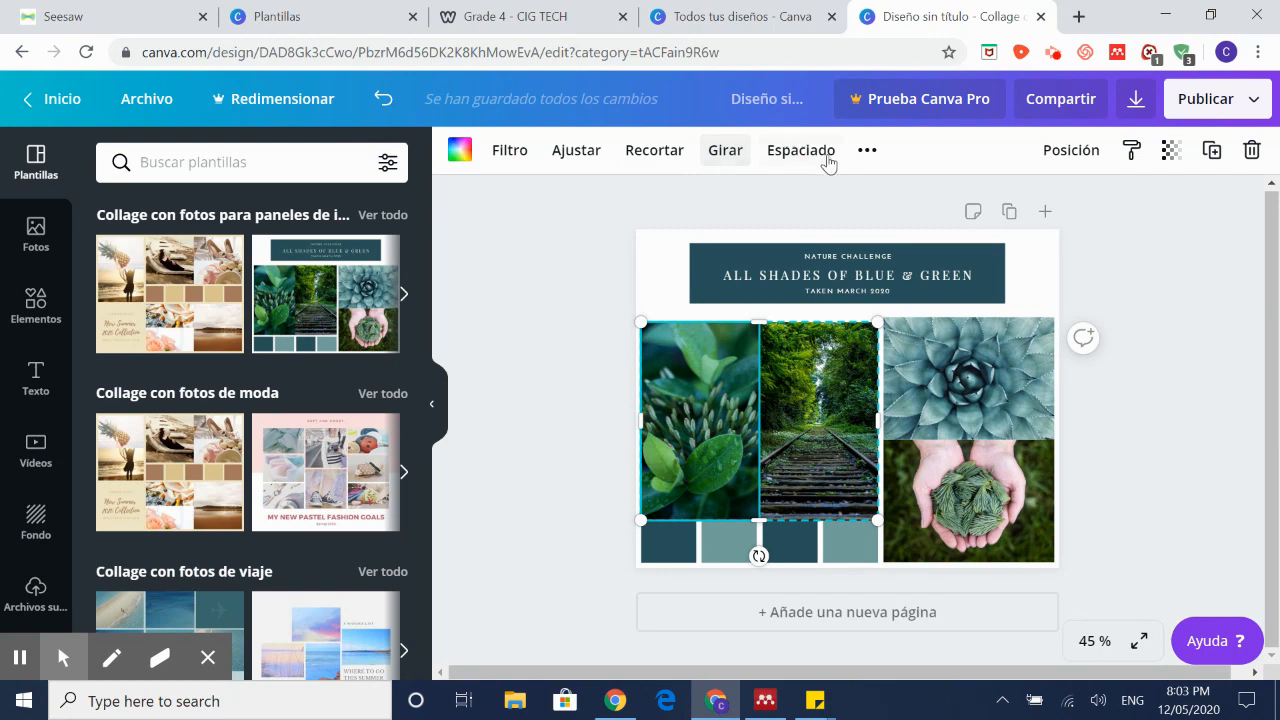
click(867, 150)
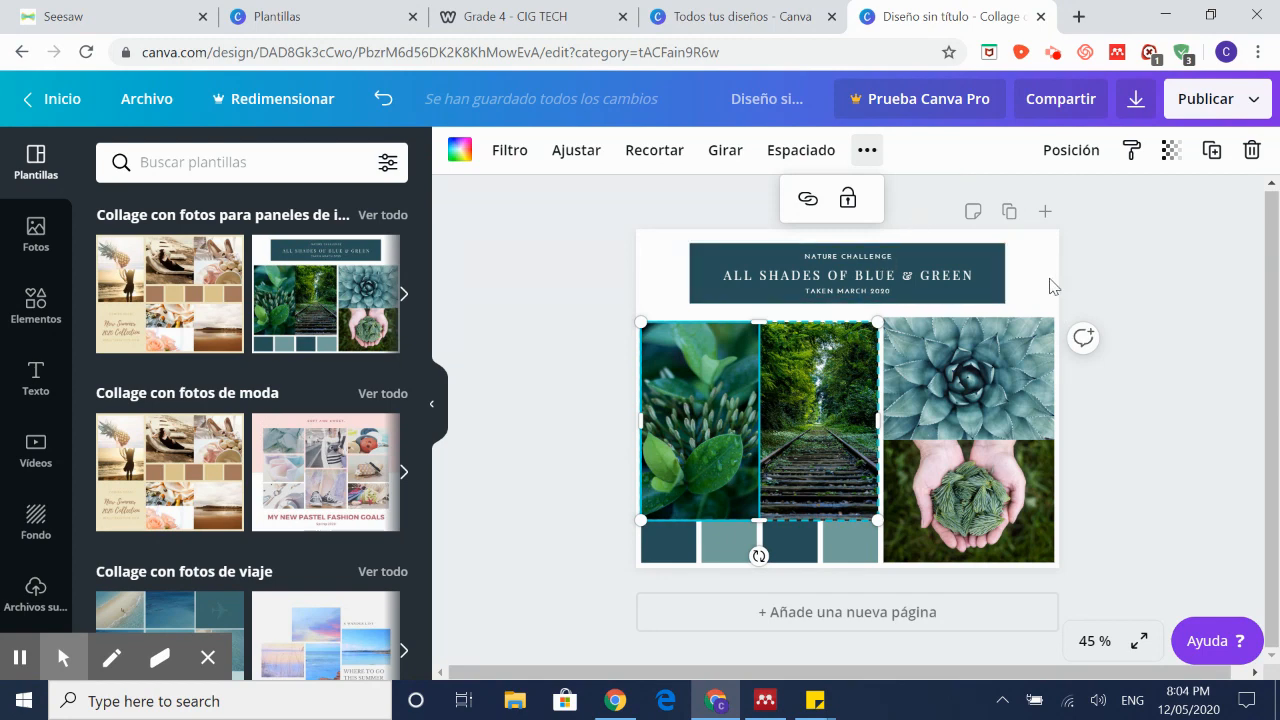
Step: In a new tab, search Google Images for 'gardens'
click(1079, 16)
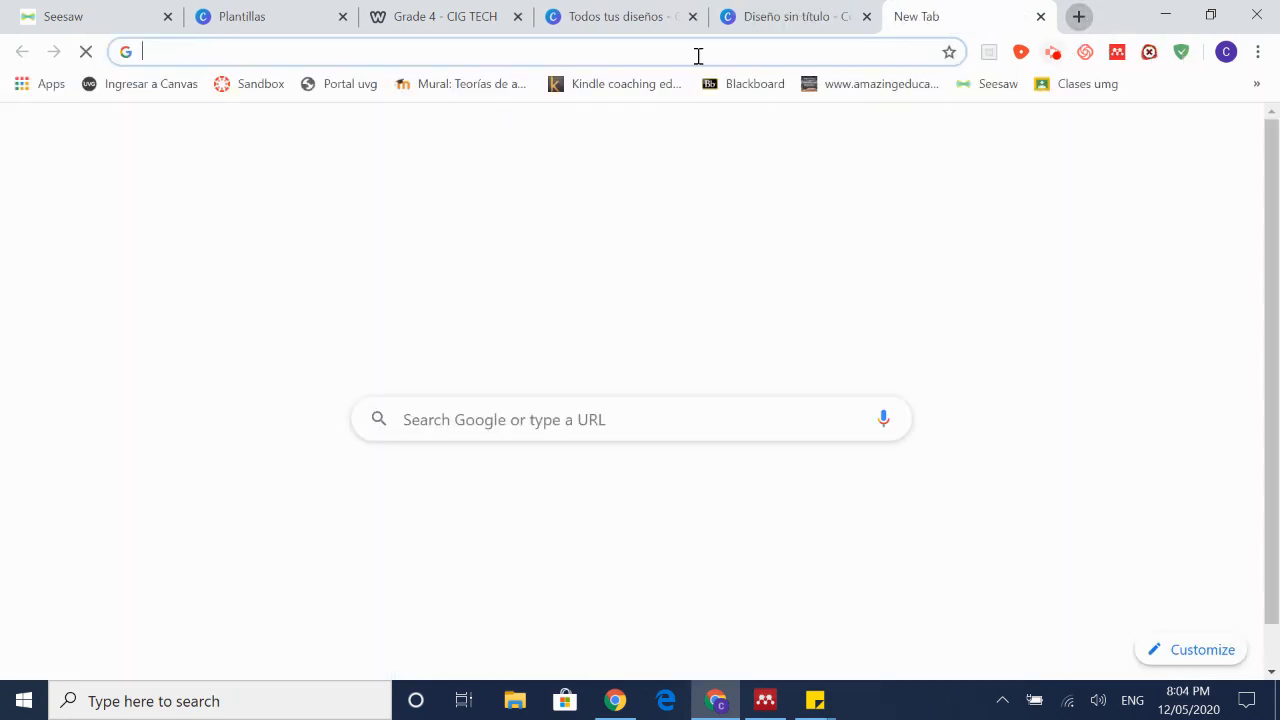
click(666, 420)
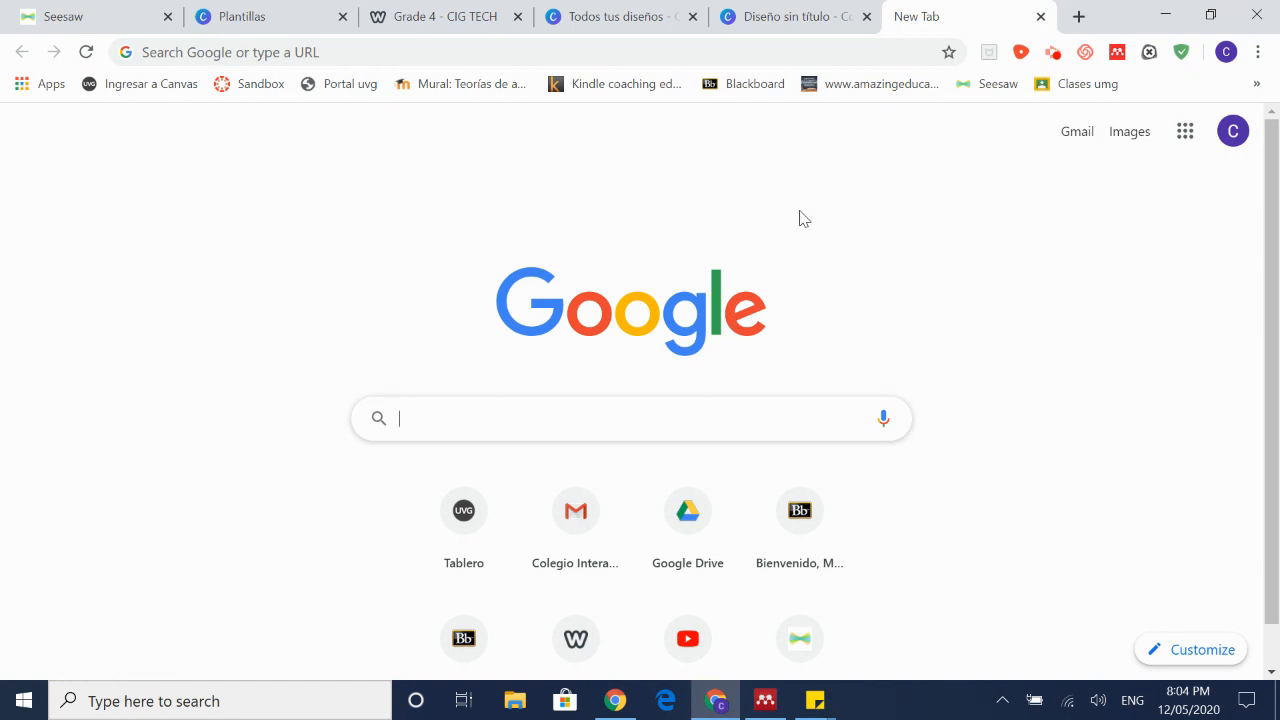
text(gardens)
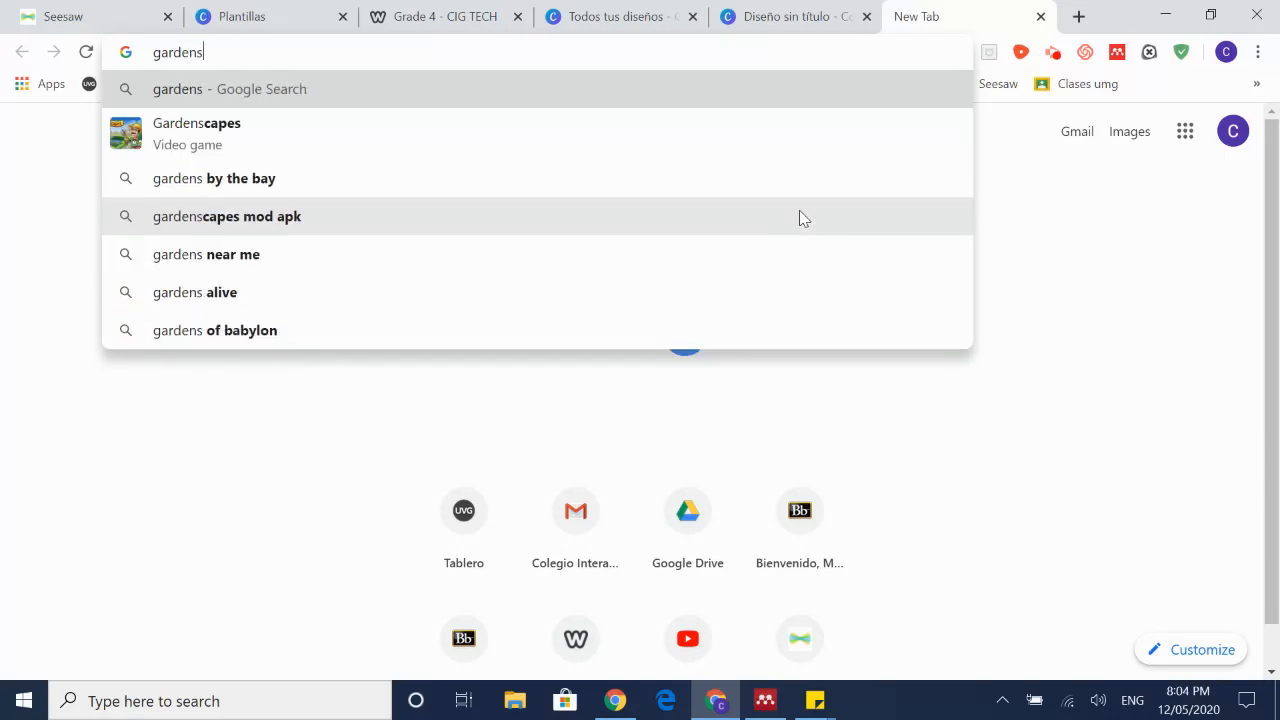
key(Return)
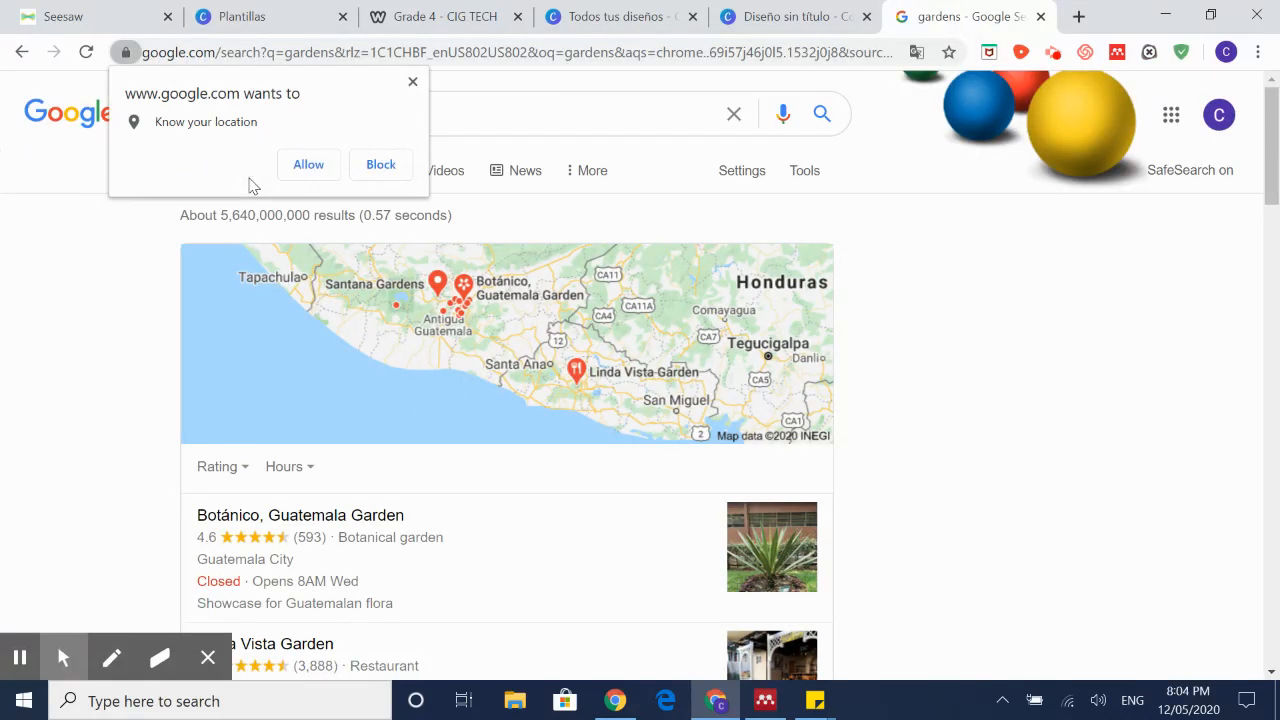
click(412, 81)
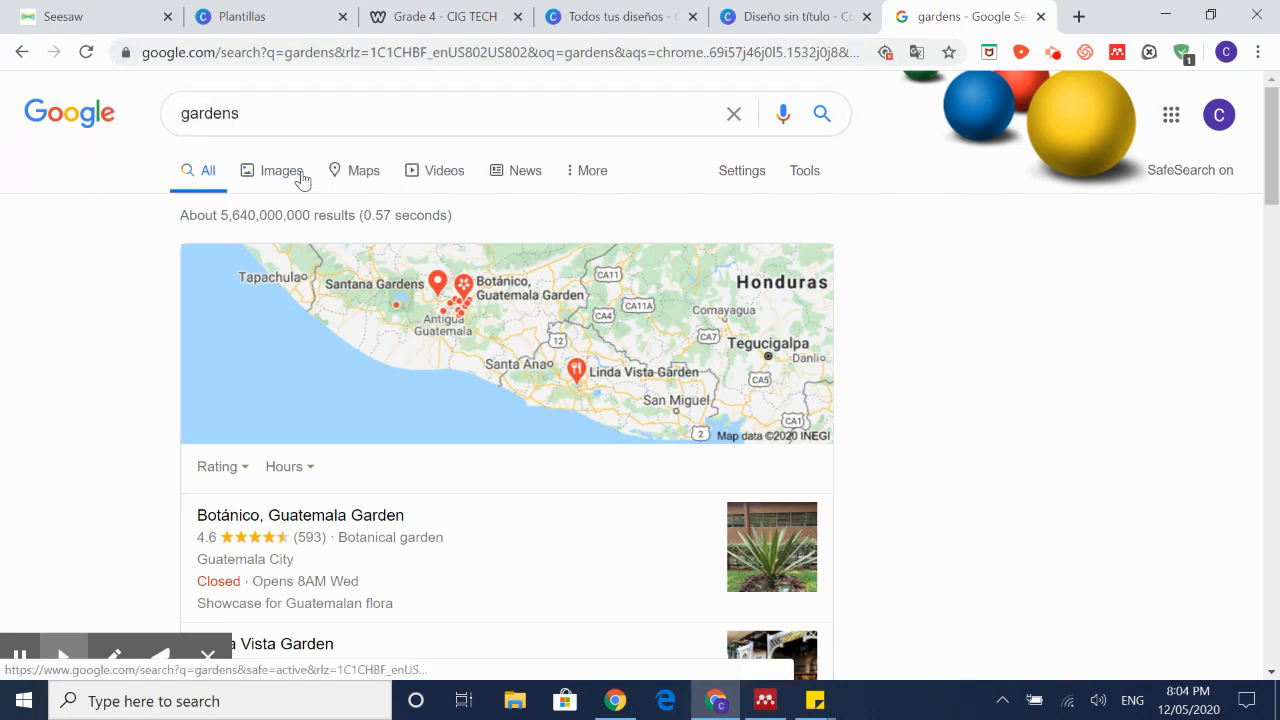
click(301, 179)
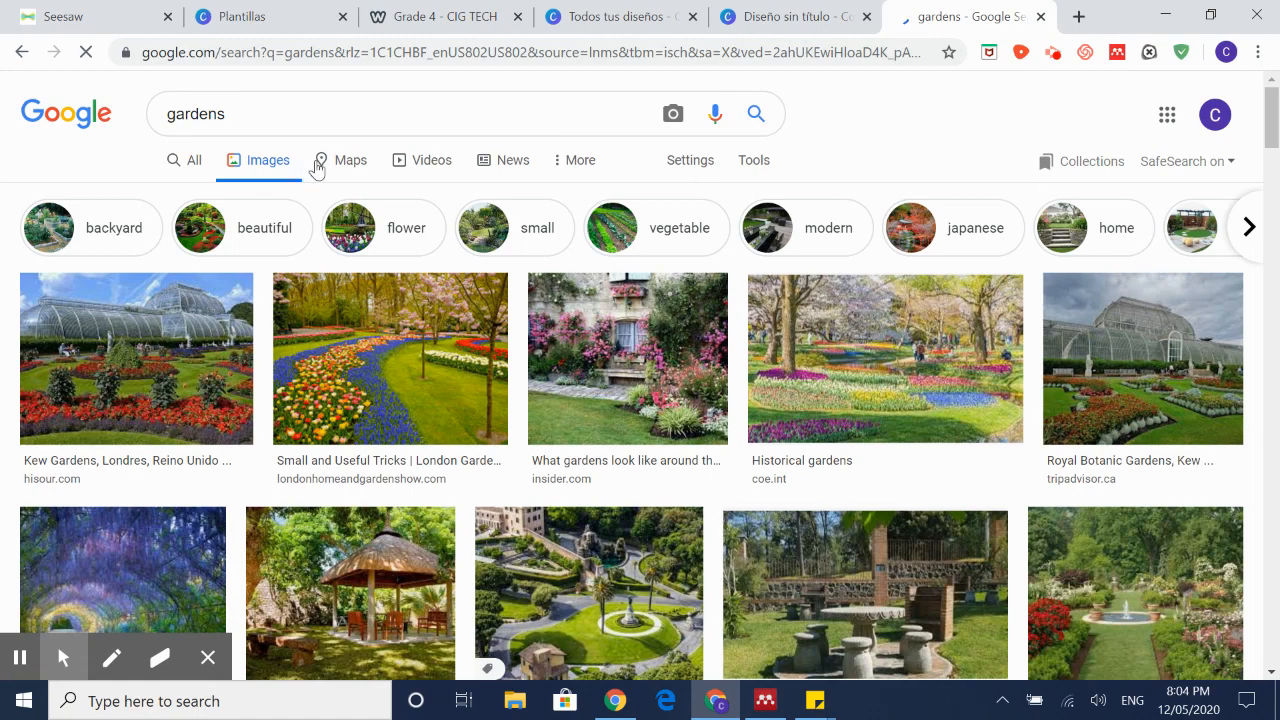
scroll(878, 410, down, 4)
scroll(877, 400, up, 4)
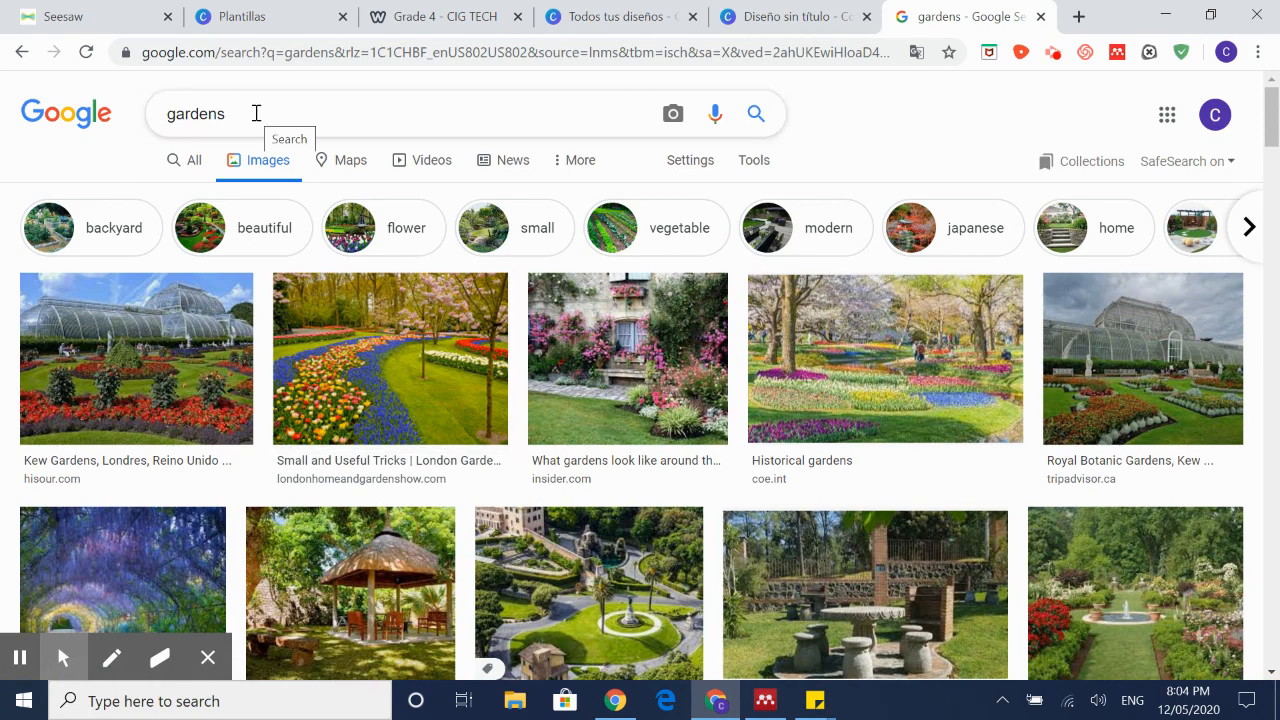
Step: Save the tulip garden photo to the Desktop as Keukenhof-Gardens-Lisse-Netherlands and return to Canva
click(397, 387)
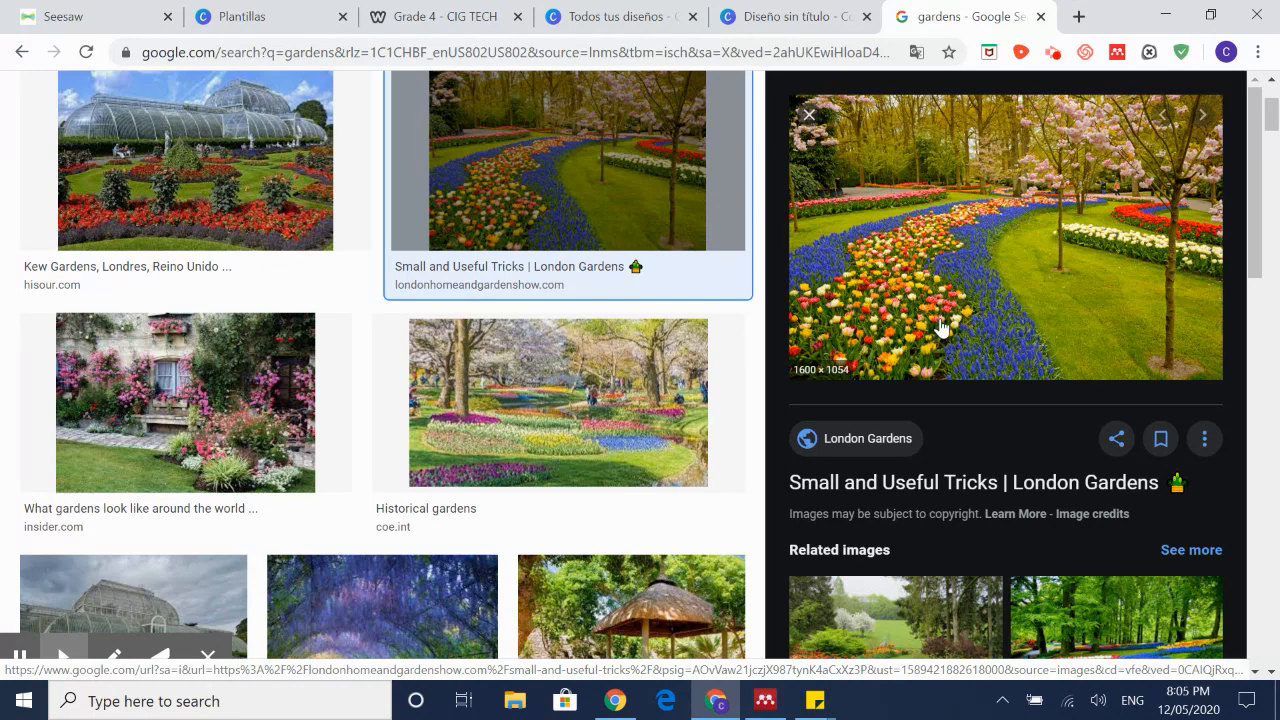
right_click(942, 324)
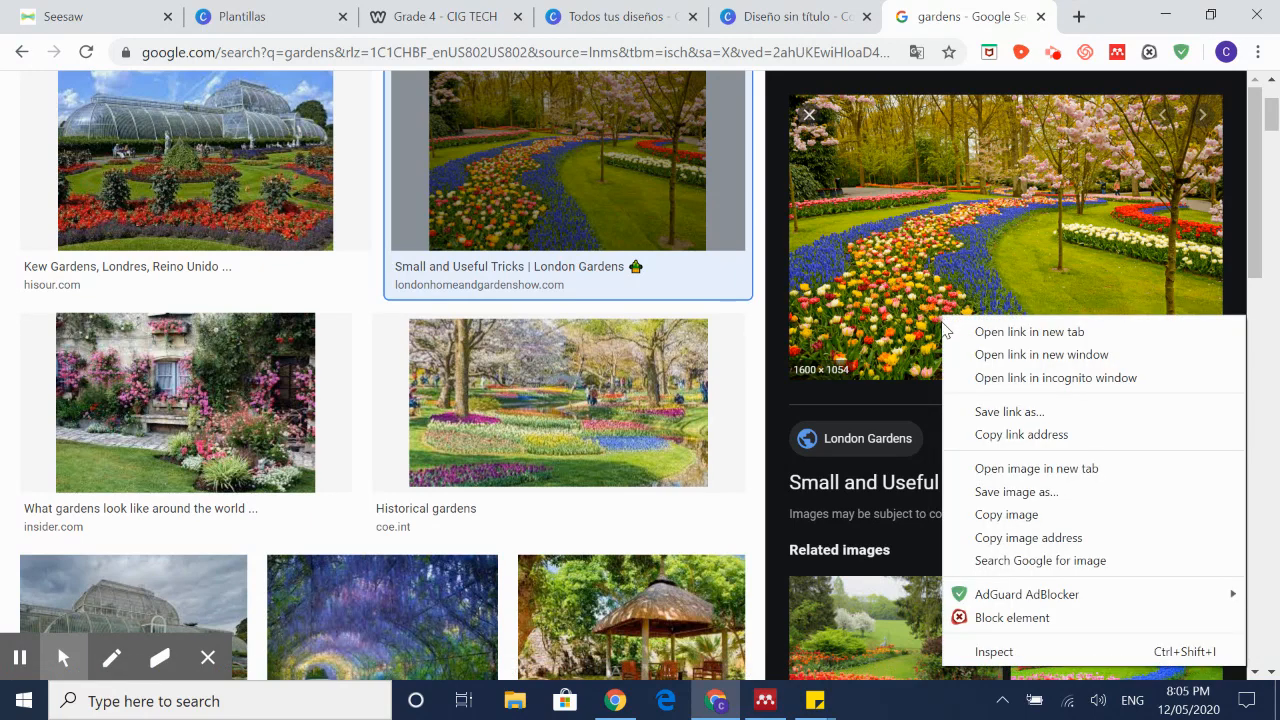
click(1000, 491)
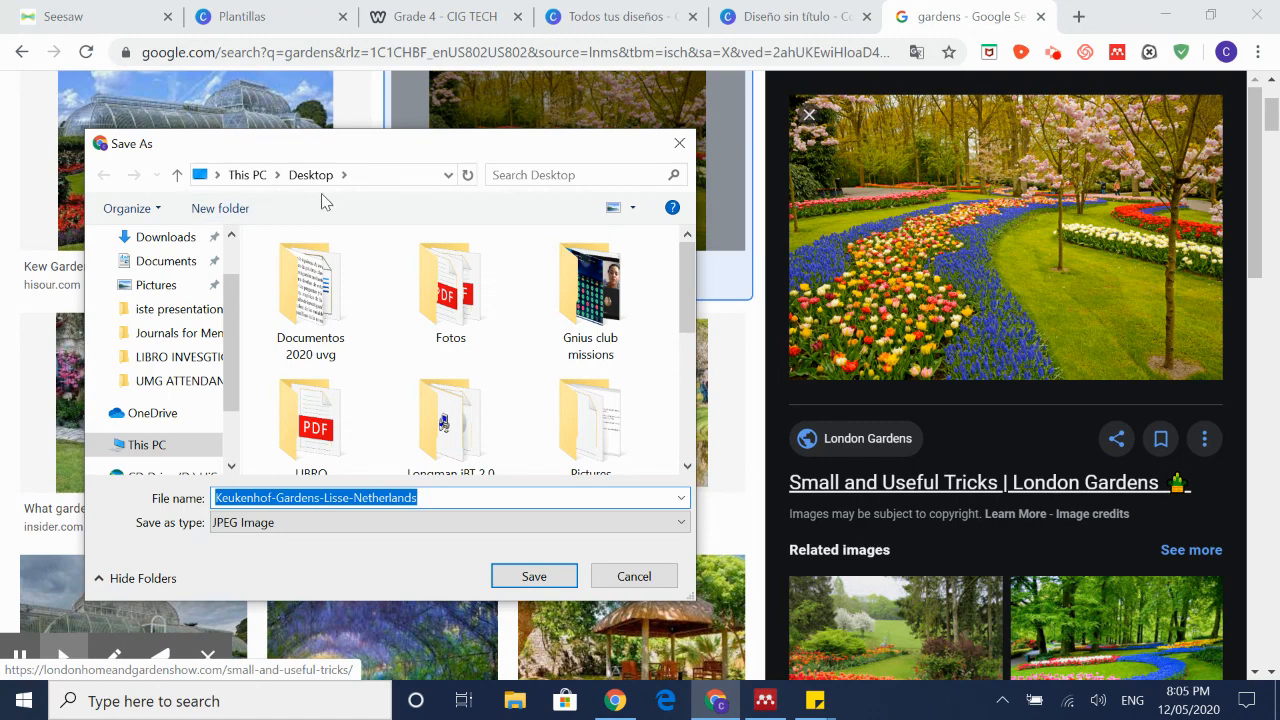
click(534, 577)
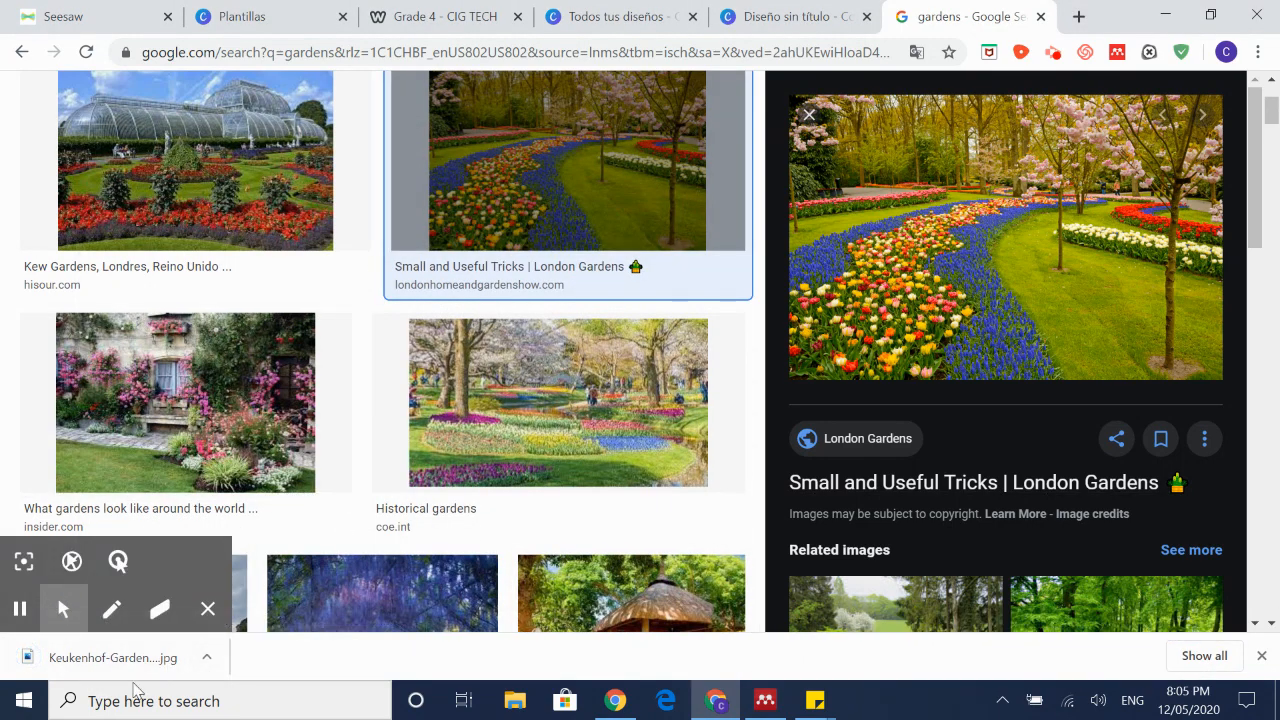
click(790, 16)
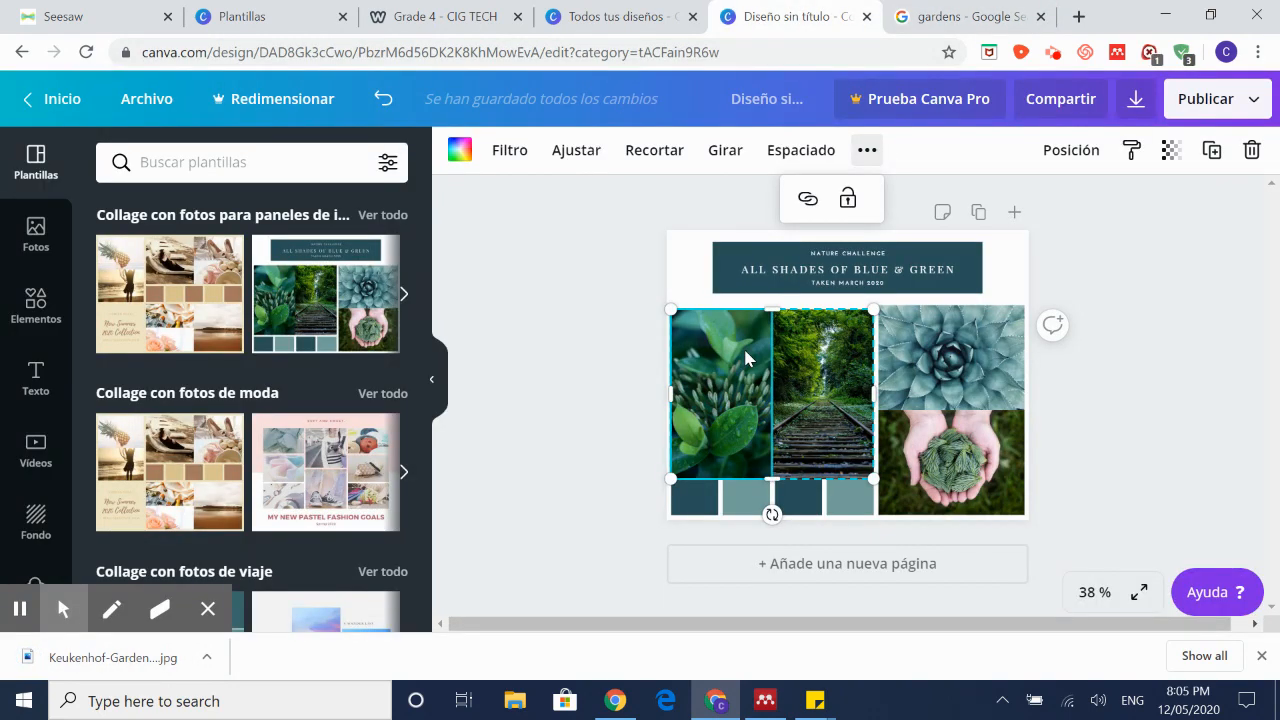
Step: Delete the leaf and railway photos from the collage's left frames
key(Delete)
click(789, 358)
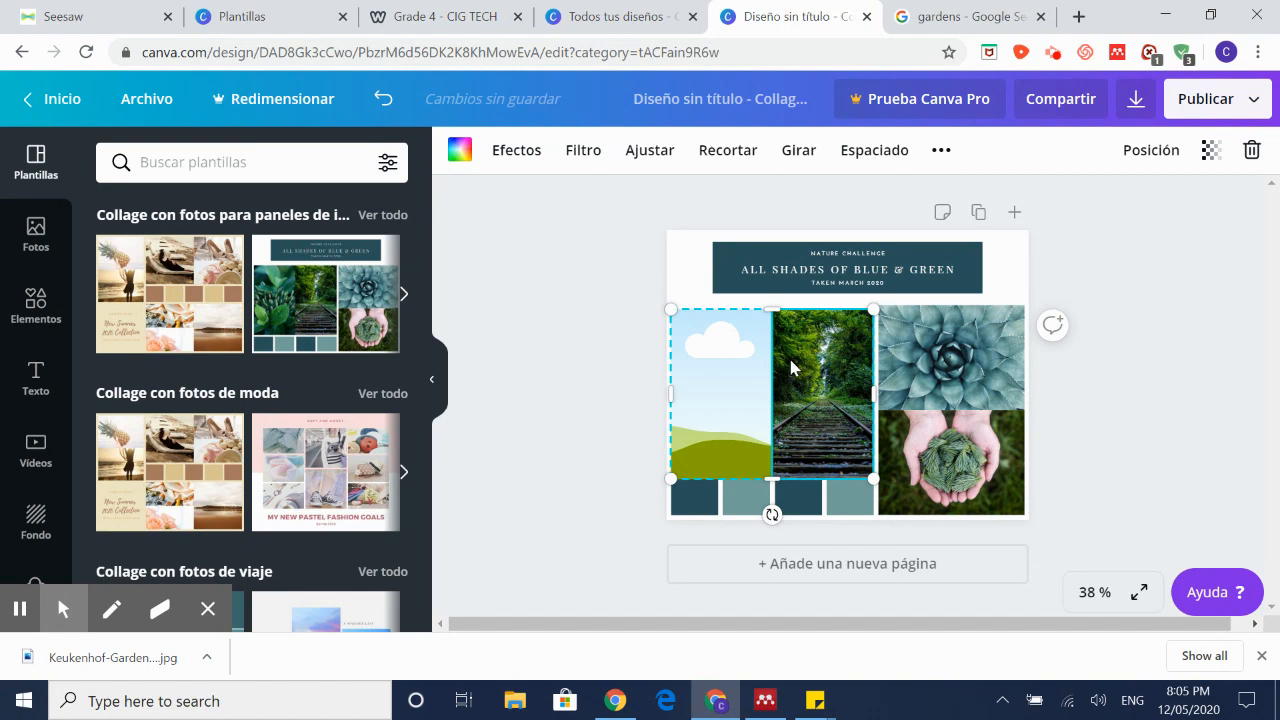
key(Delete)
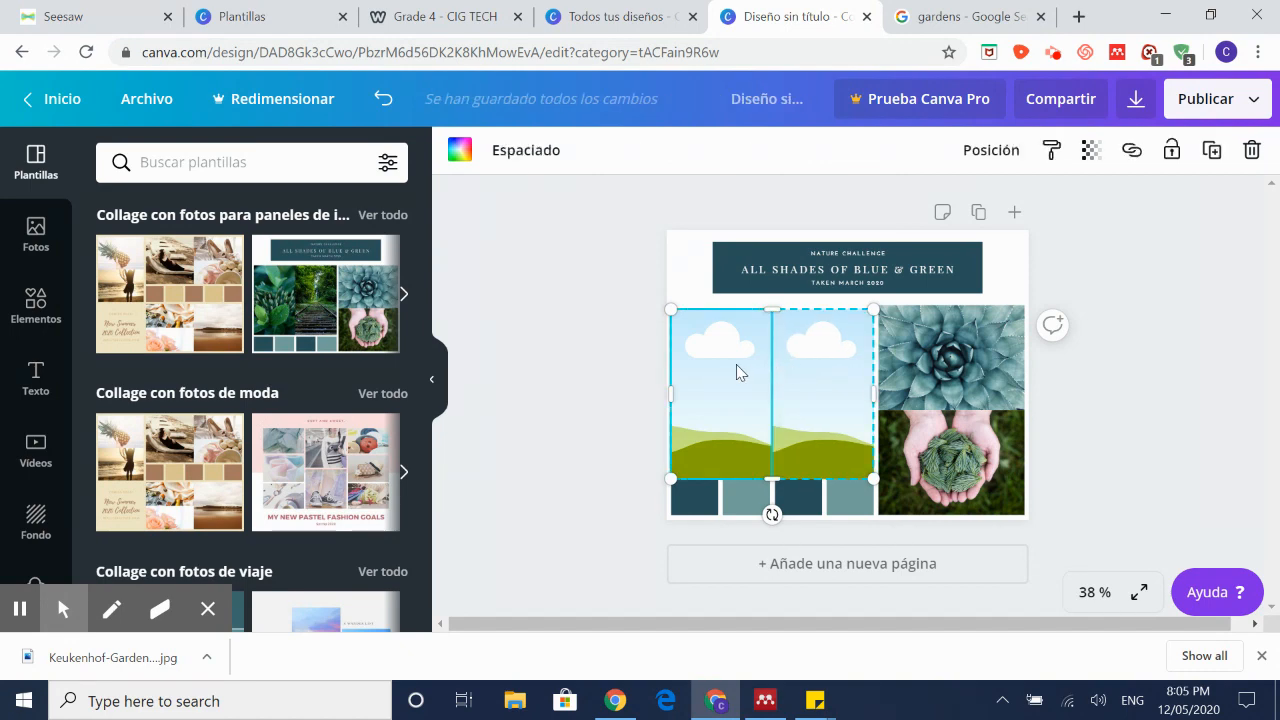
Step: Bring up right-click options on the collage cells, then show the Fondo background choices
right_click(737, 368)
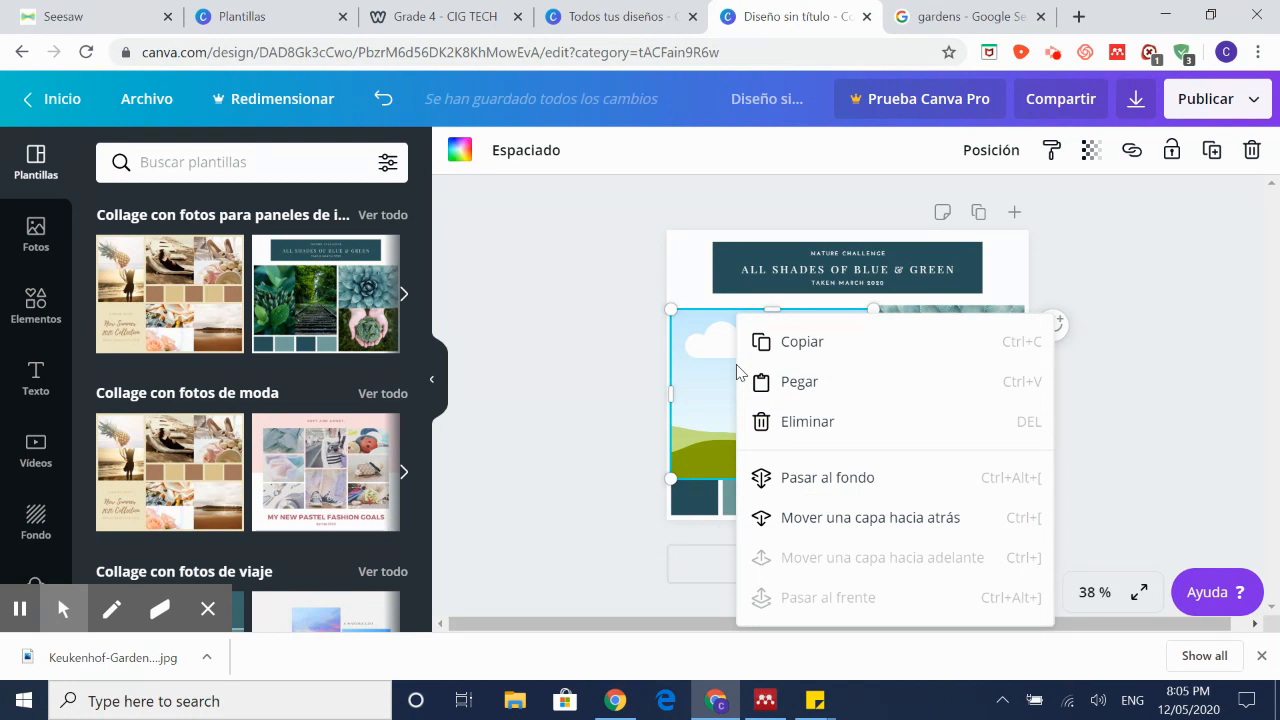
click(720, 448)
right_click(913, 372)
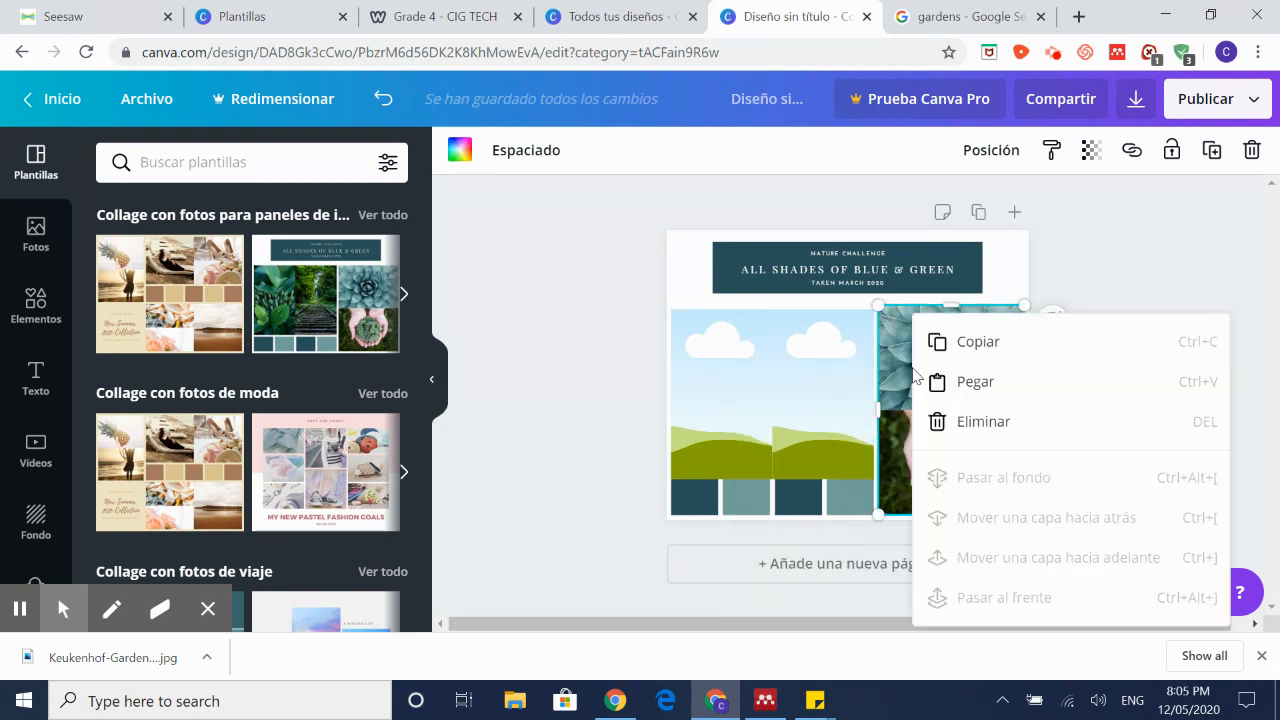
click(960, 382)
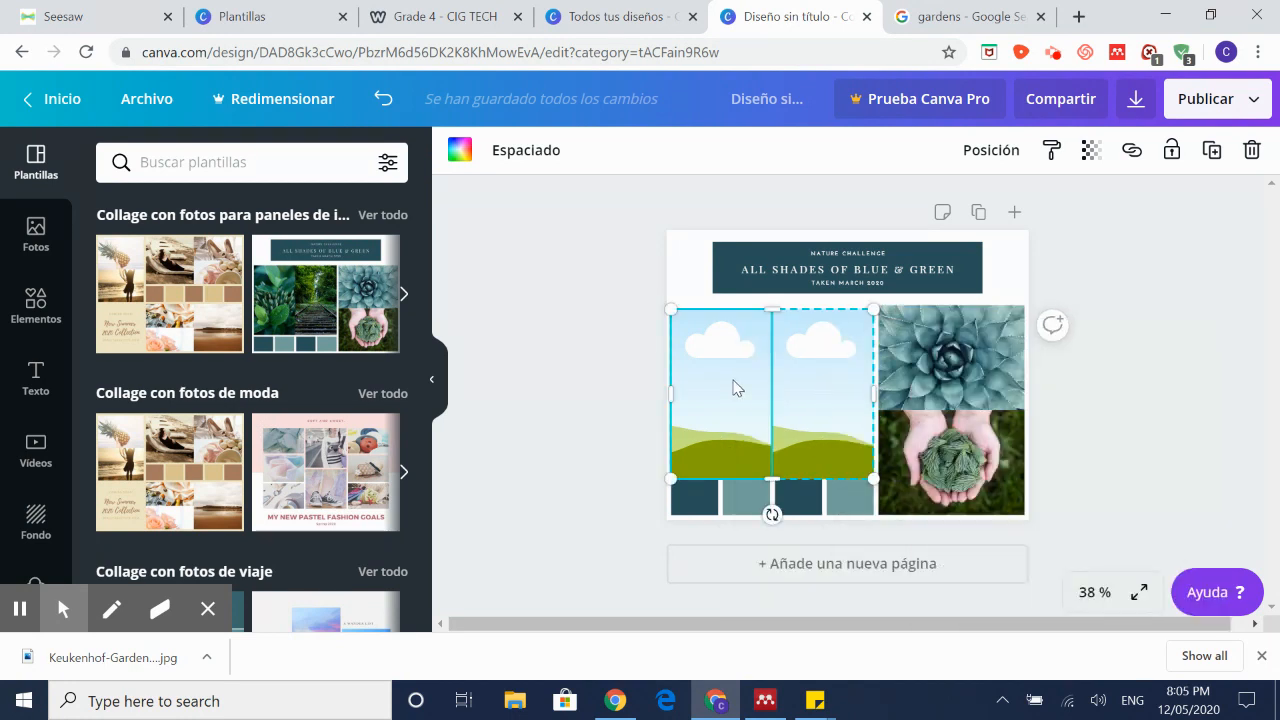
scroll(50, 370, down, 1)
scroll(29, 204, up, 1)
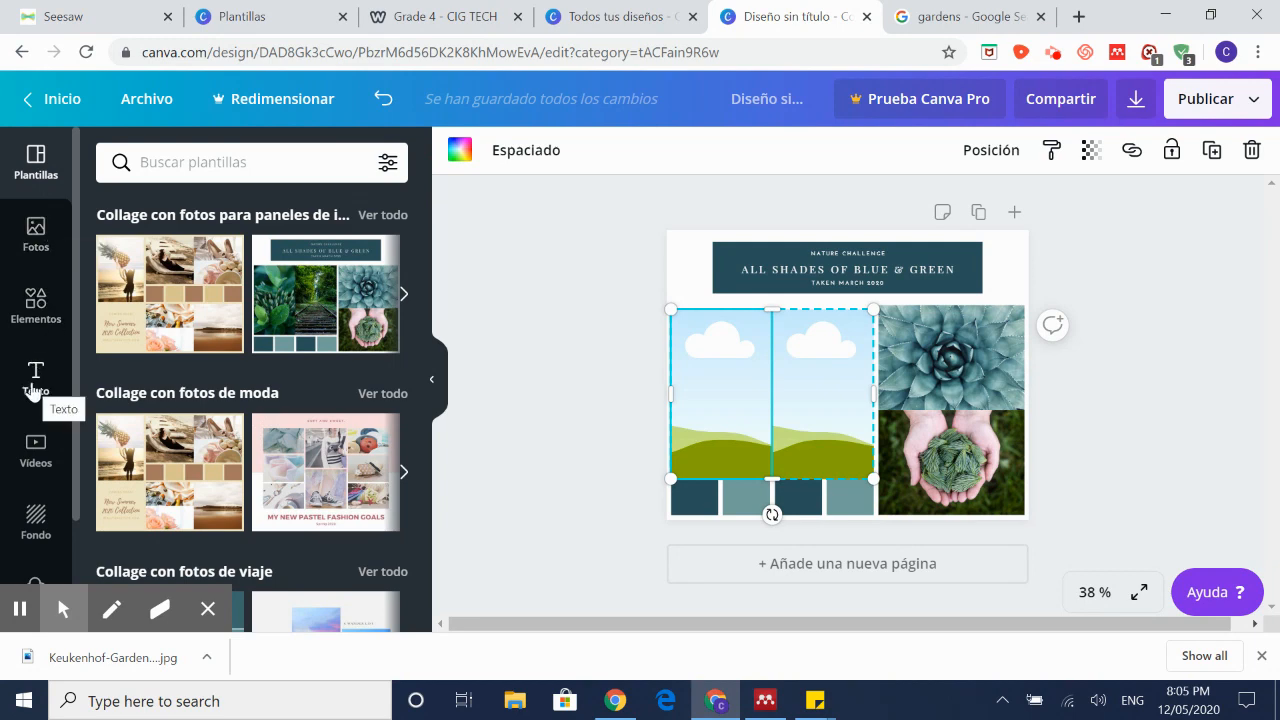
click(55, 518)
scroll(40, 515, down, 1)
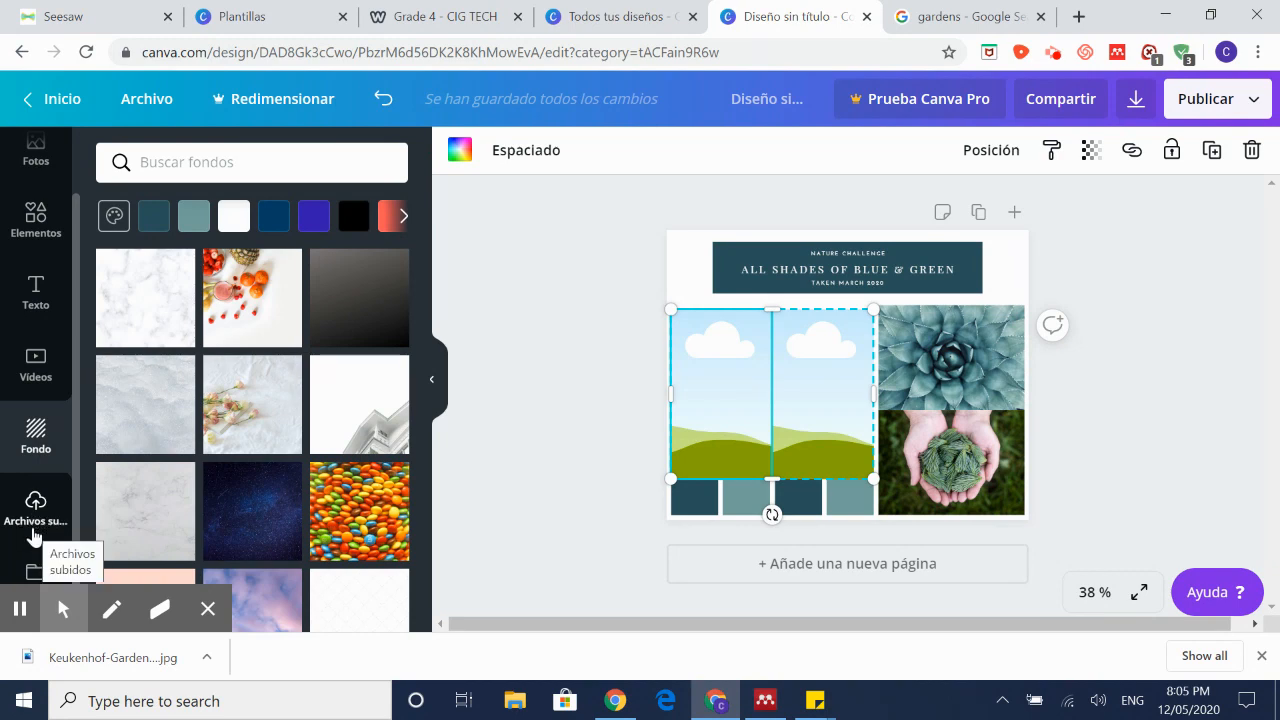
Step: Upload Keukenhof-Gardens-Lisse-Netherlands from the Desktop to Canva's Uploads
click(32, 520)
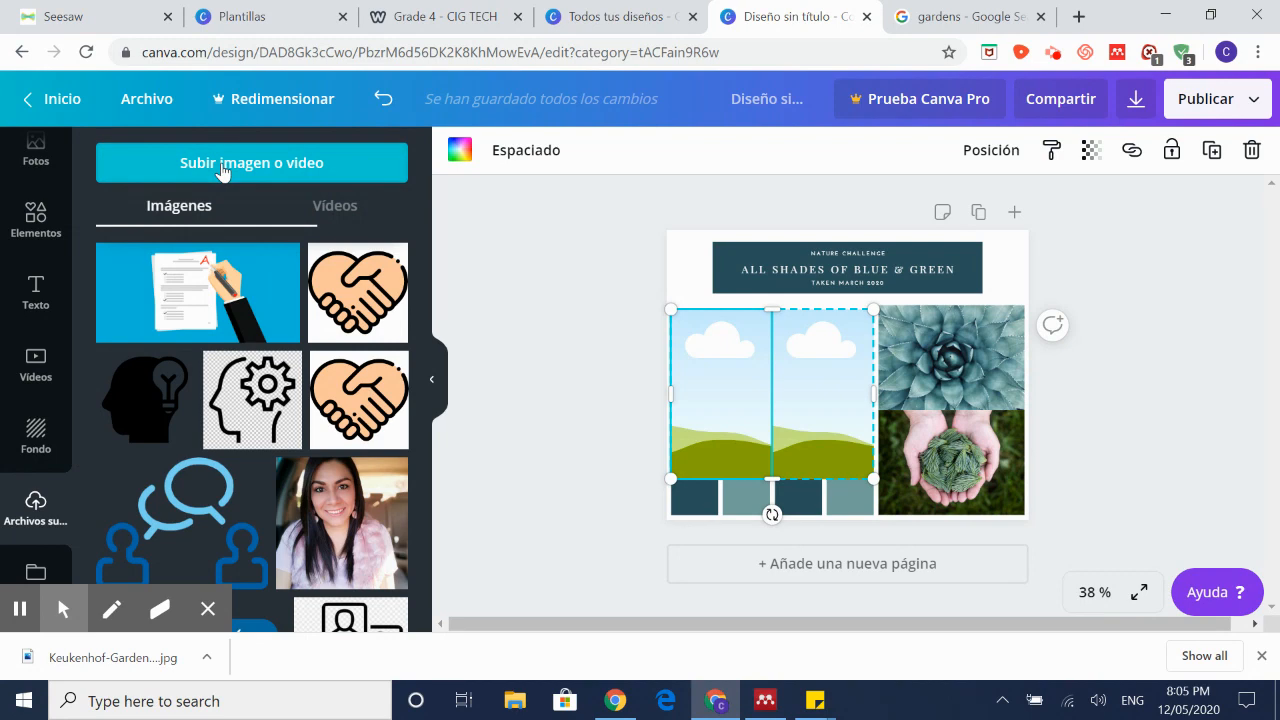
click(224, 170)
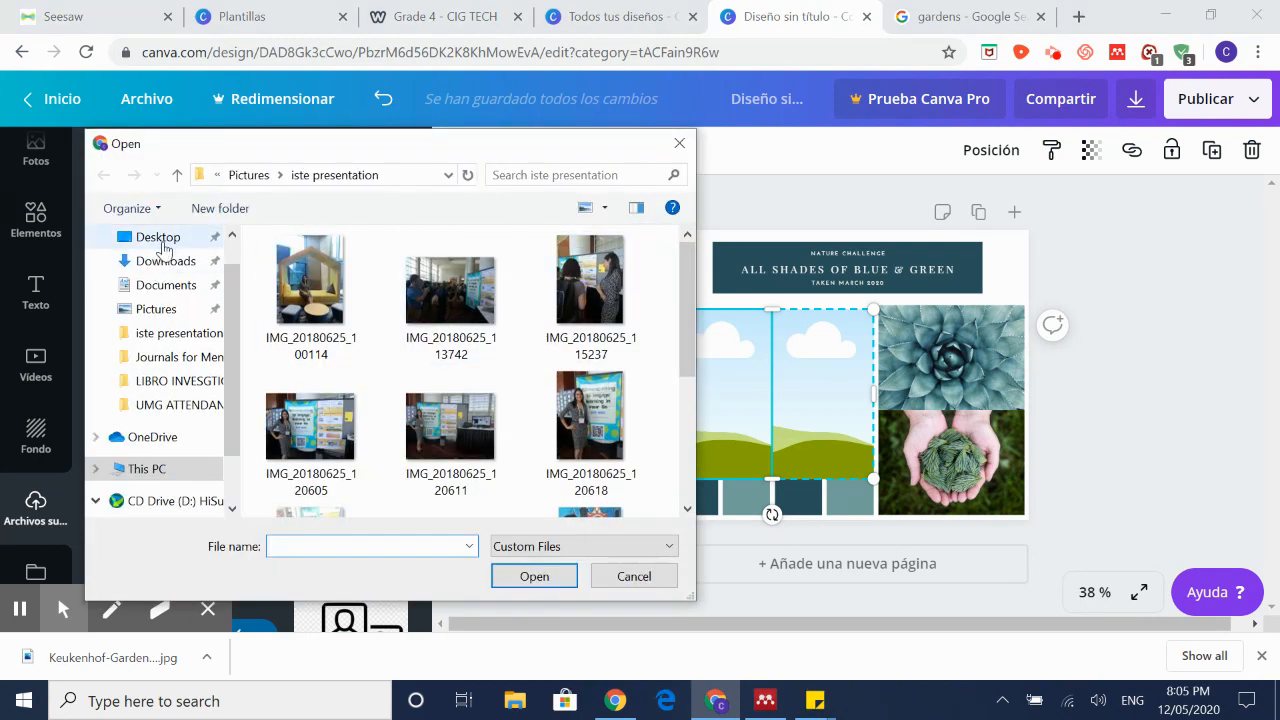
click(163, 244)
scroll(664, 400, down, 5)
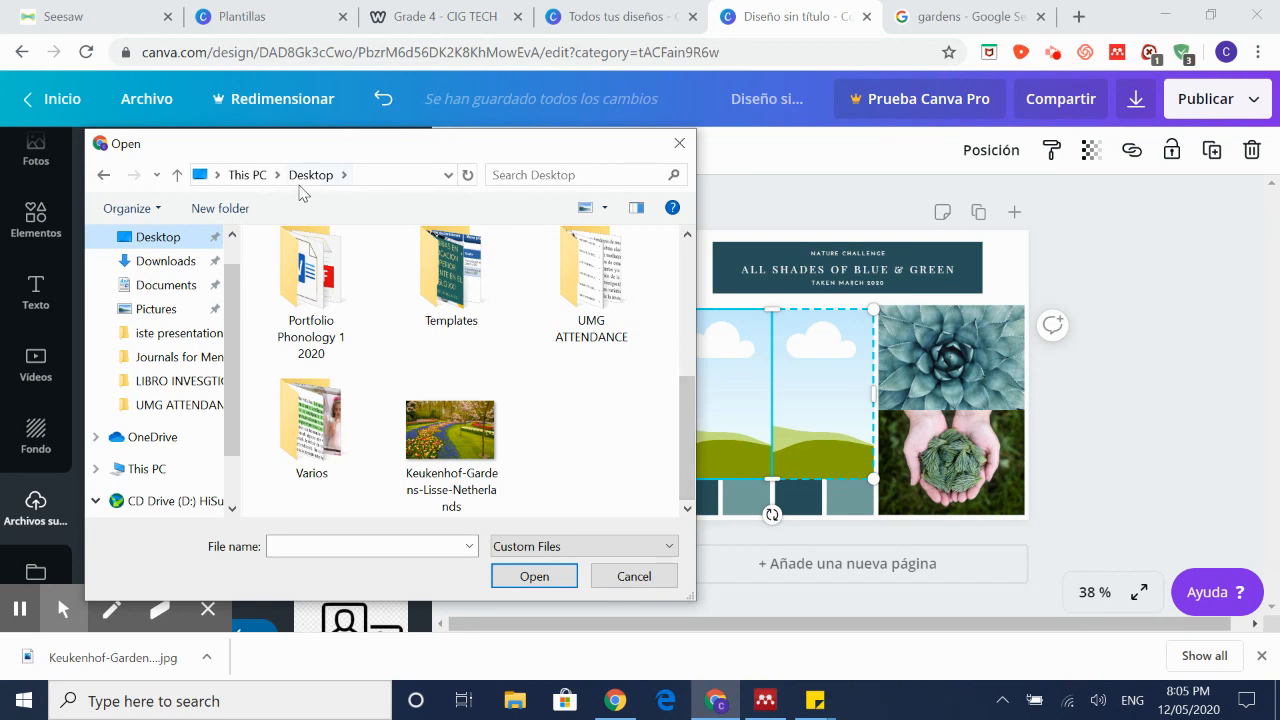
click(502, 462)
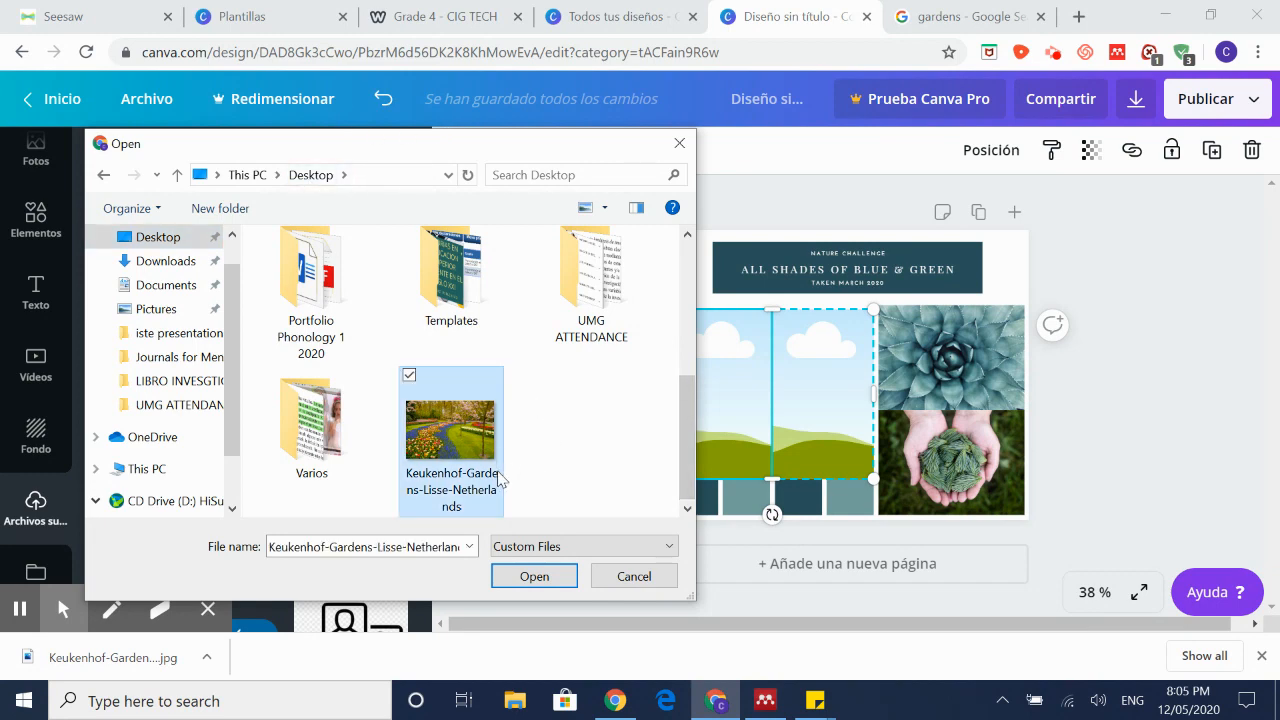
click(554, 584)
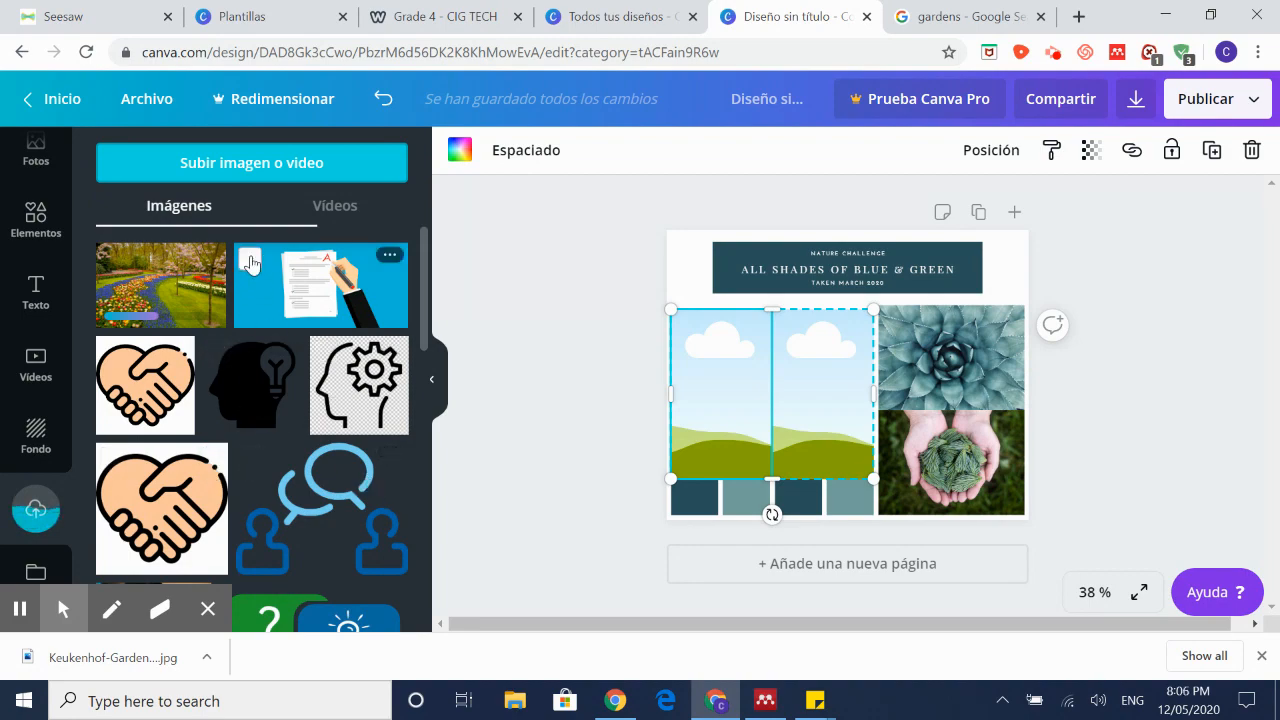
Step: Place the tulip garden photo into the second empty left collage frame
scroll(355, 432, down, 2)
scroll(355, 432, down, 3)
scroll(326, 320, up, 5)
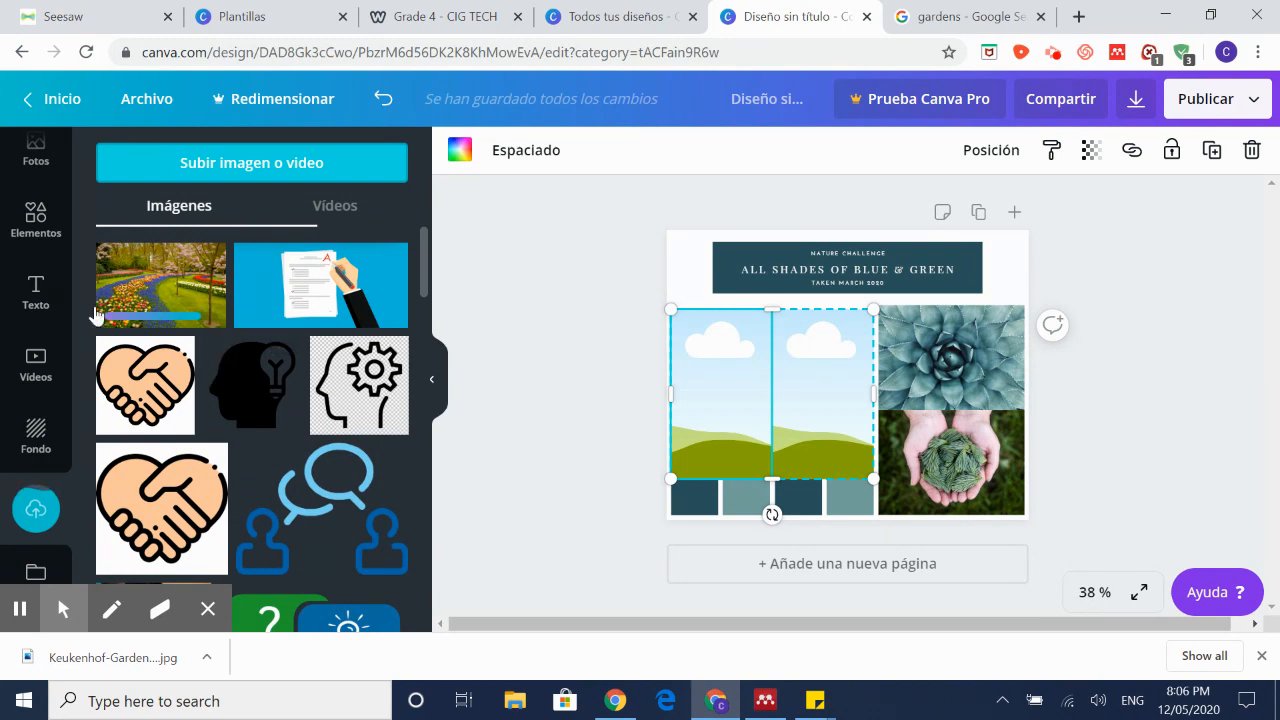
click(185, 296)
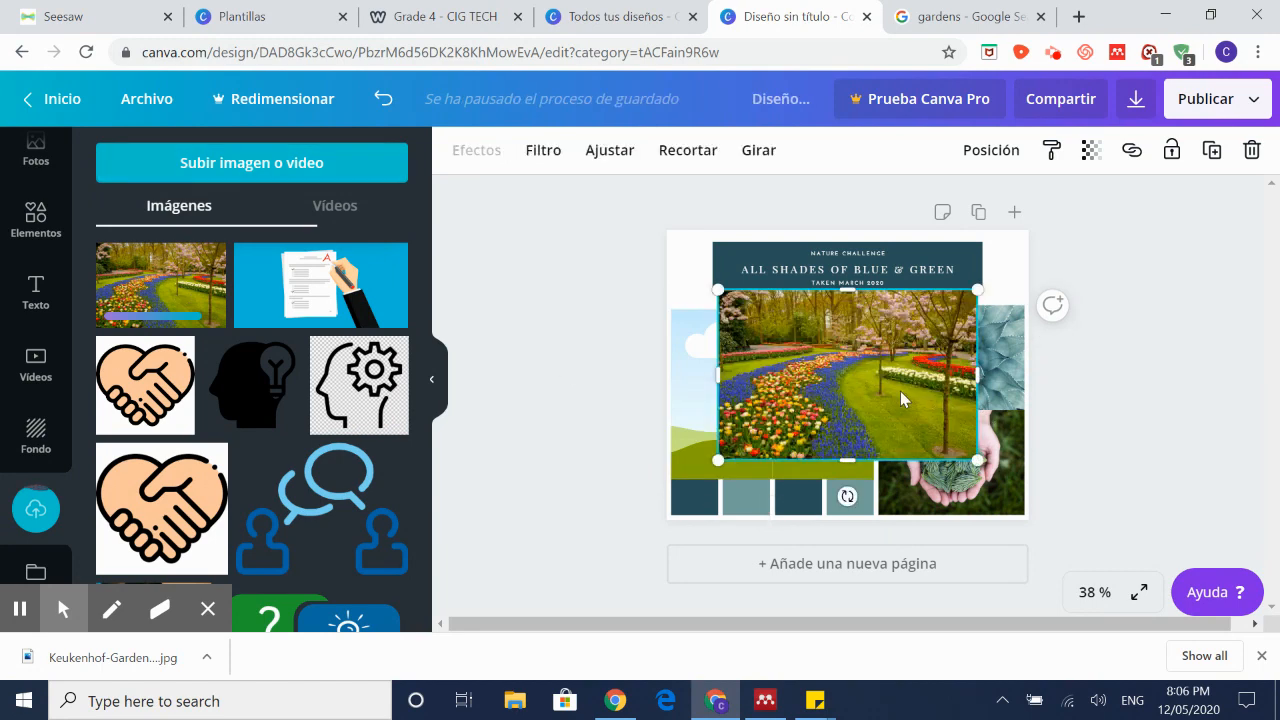
drag(884, 418, 780, 380)
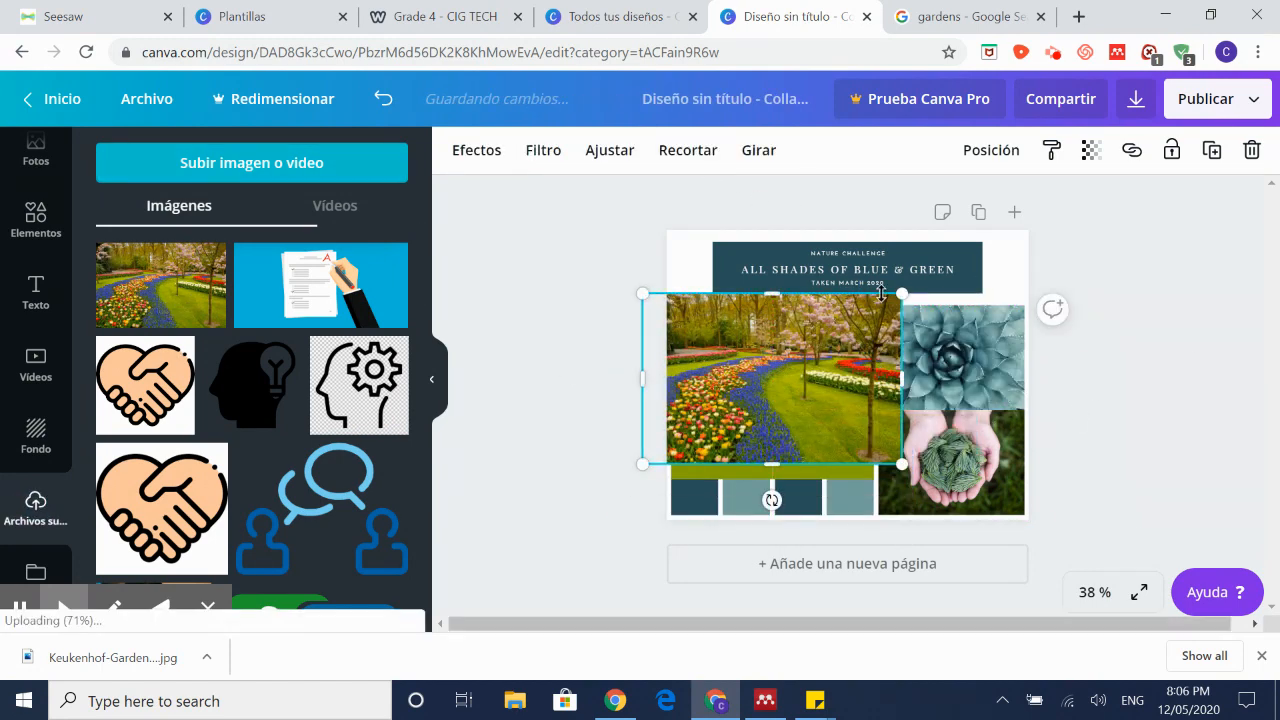
drag(845, 358, 806, 447)
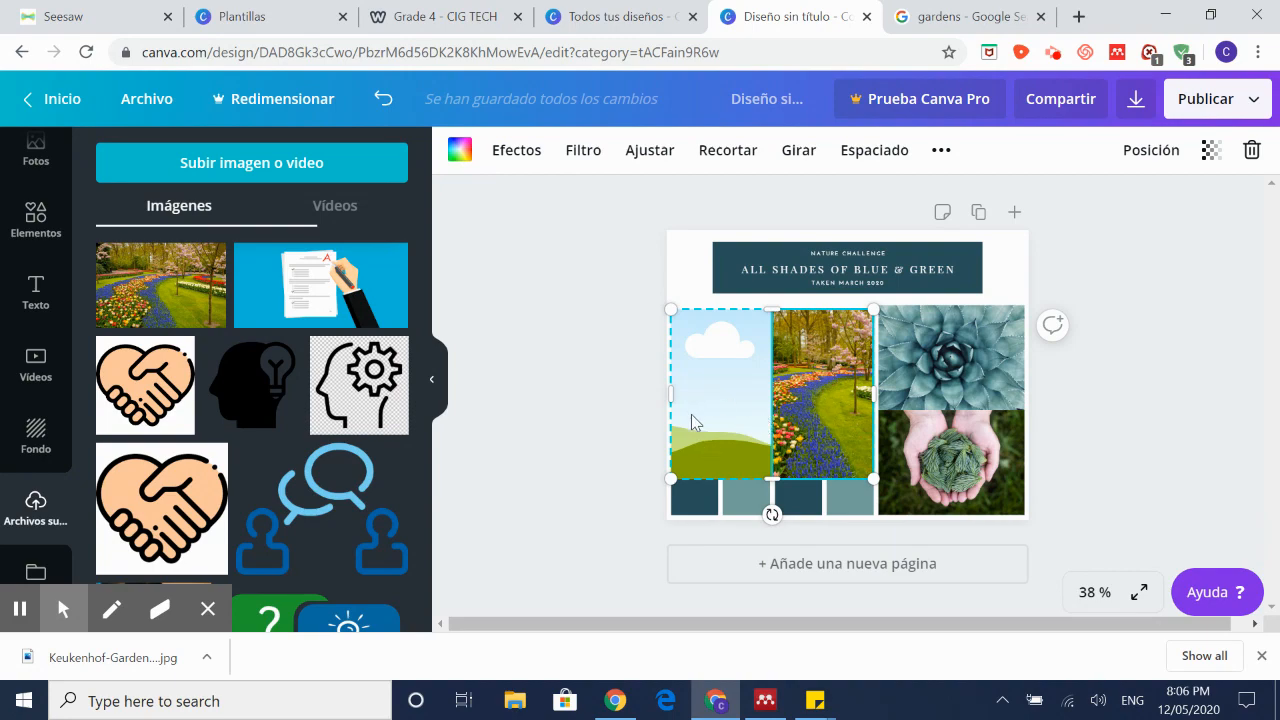
Step: Save the cottage garden image result to the Desktop as 'garden 2' and return to Canva
click(962, 16)
scroll(380, 350, down, 2)
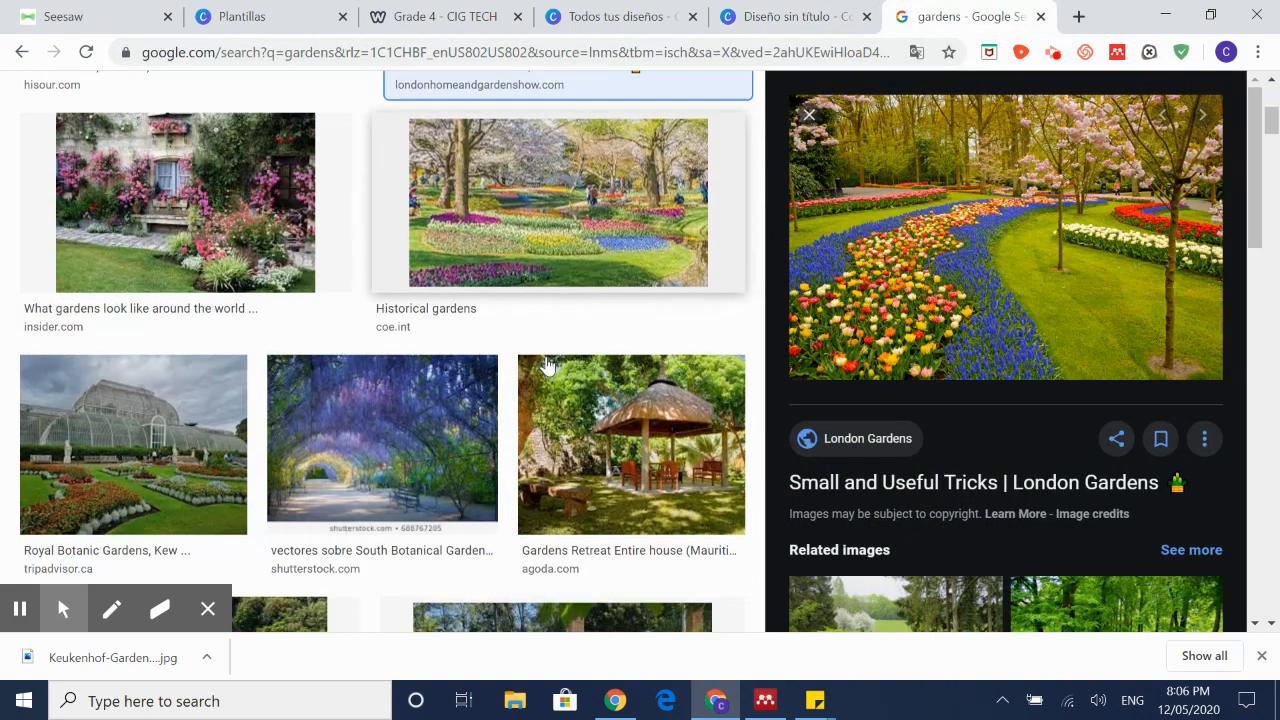
click(250, 300)
right_click(980, 276)
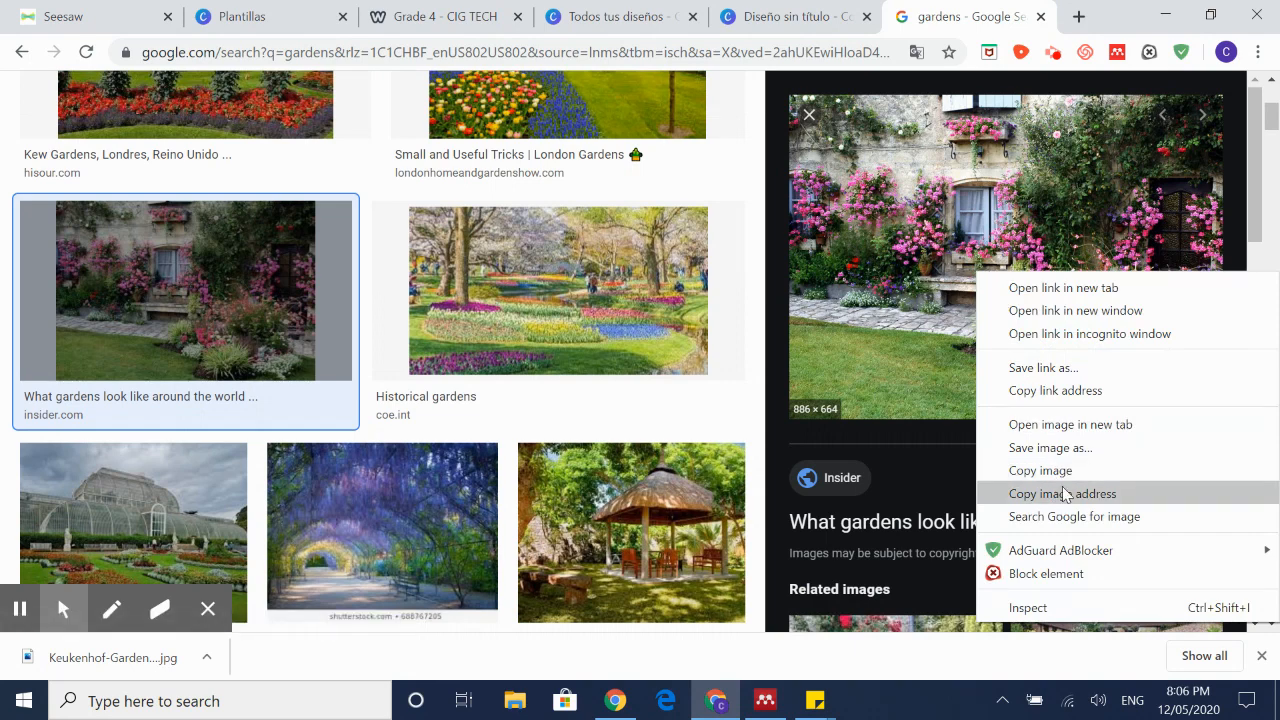
right_click(952, 266)
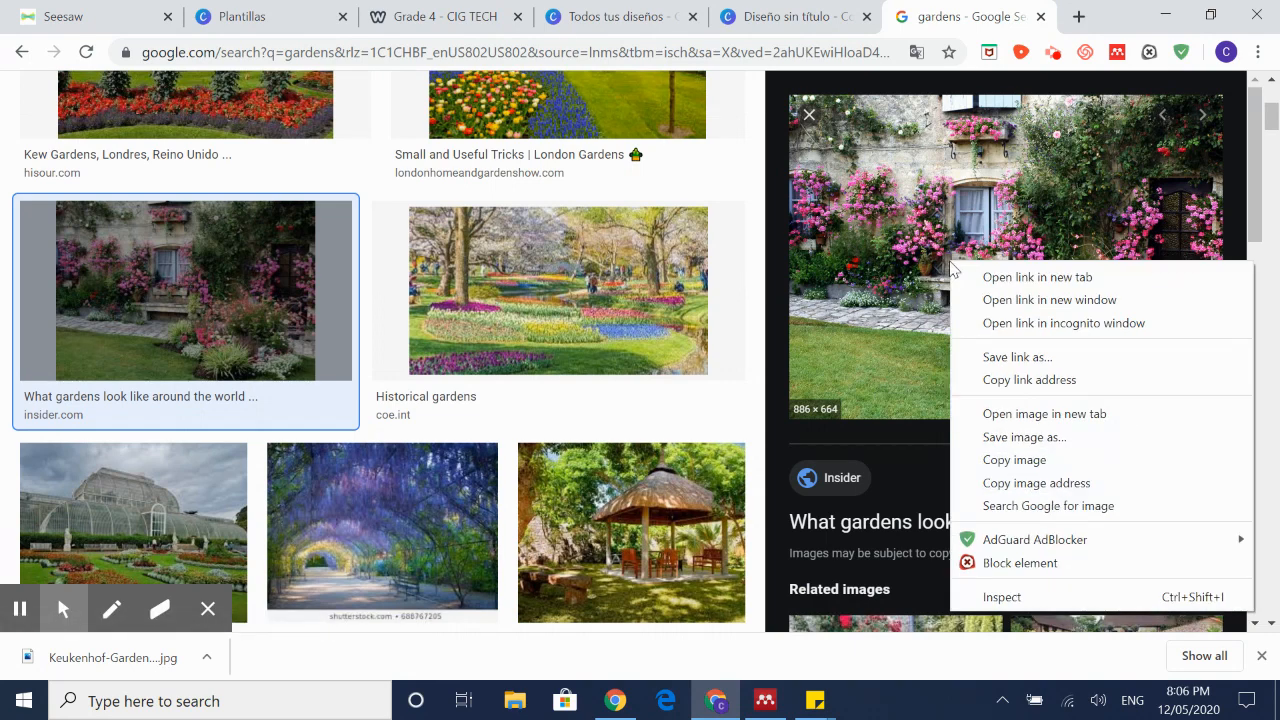
click(1028, 438)
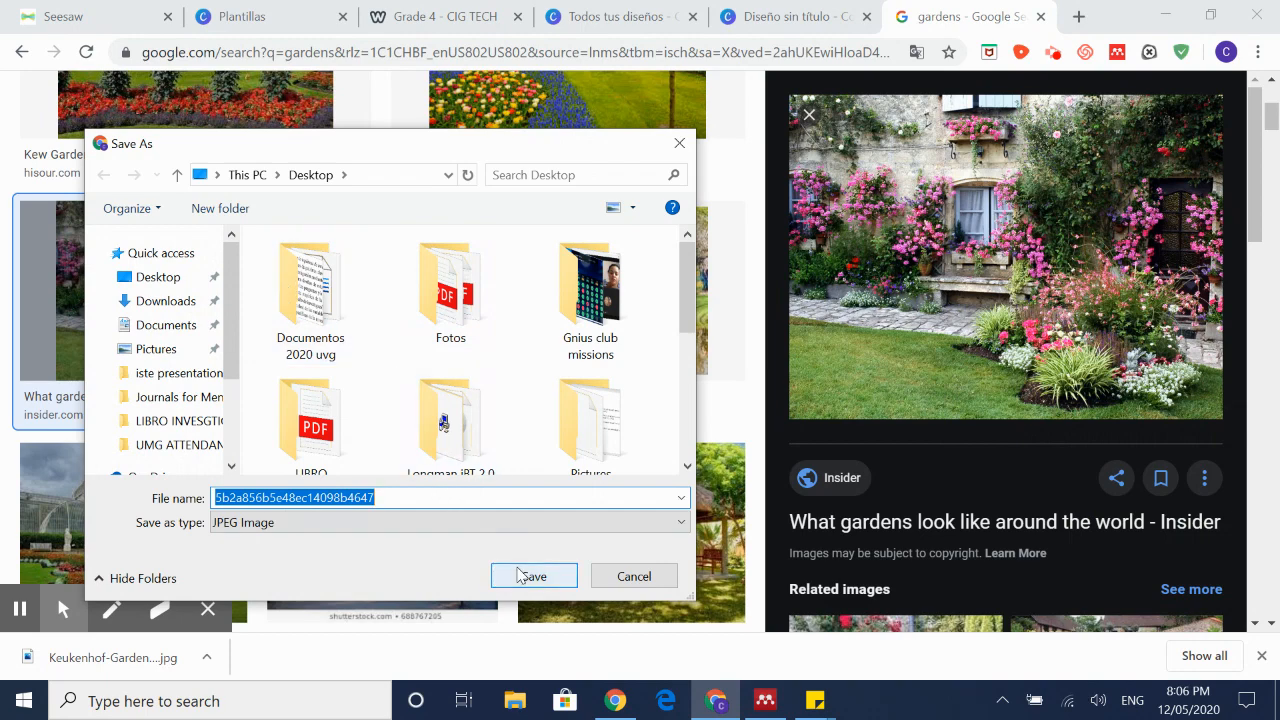
text(garden 2)
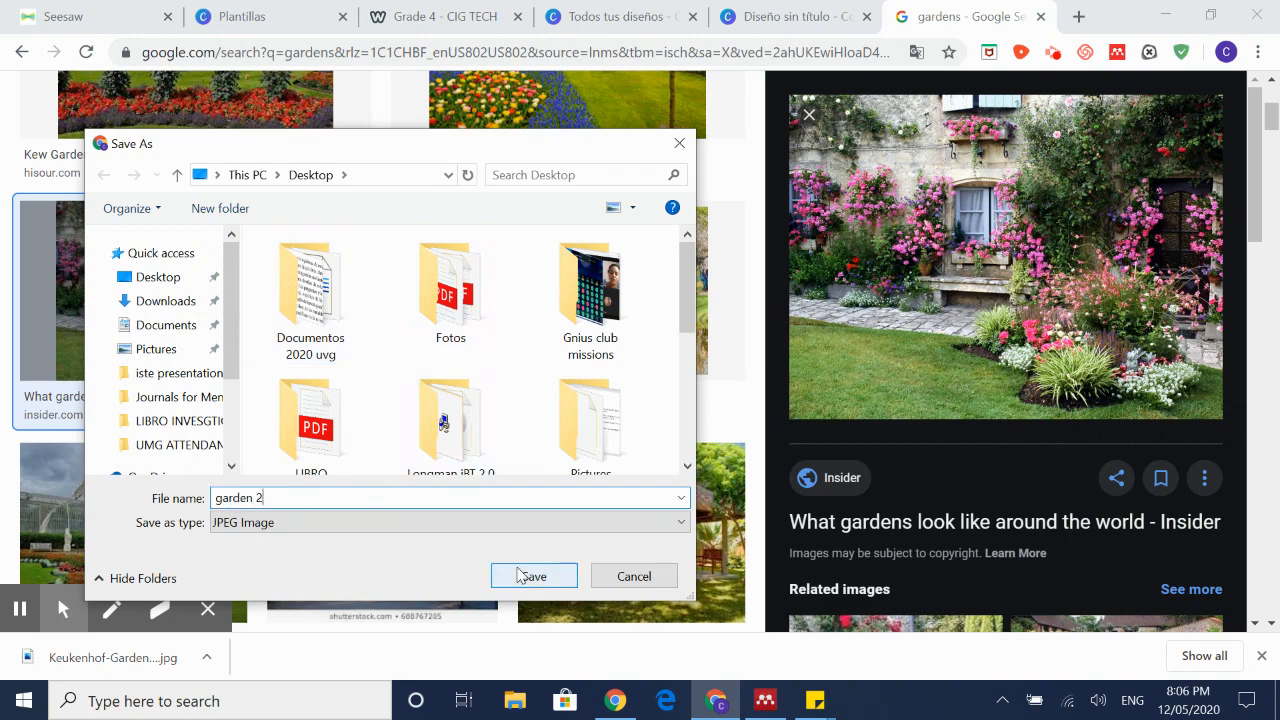
click(533, 576)
click(760, 16)
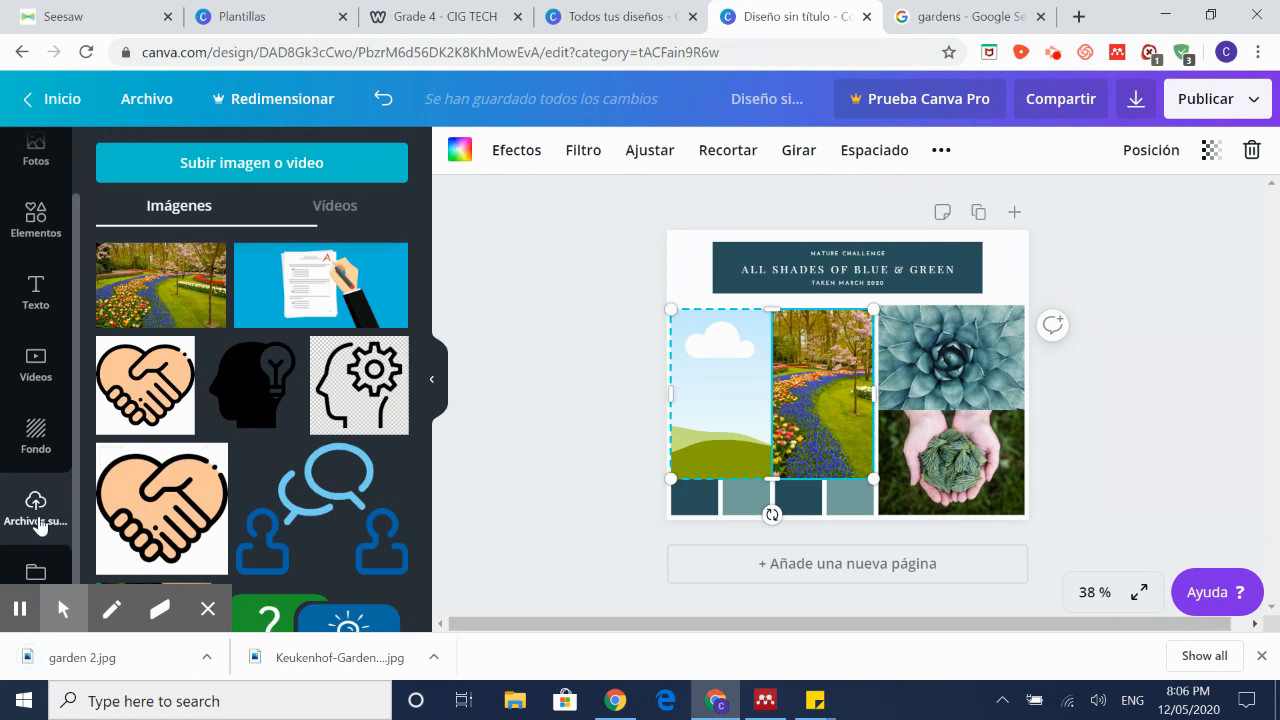
Step: Upload garden 2 from the Desktop and drop it into the cloud placeholder frame
click(292, 165)
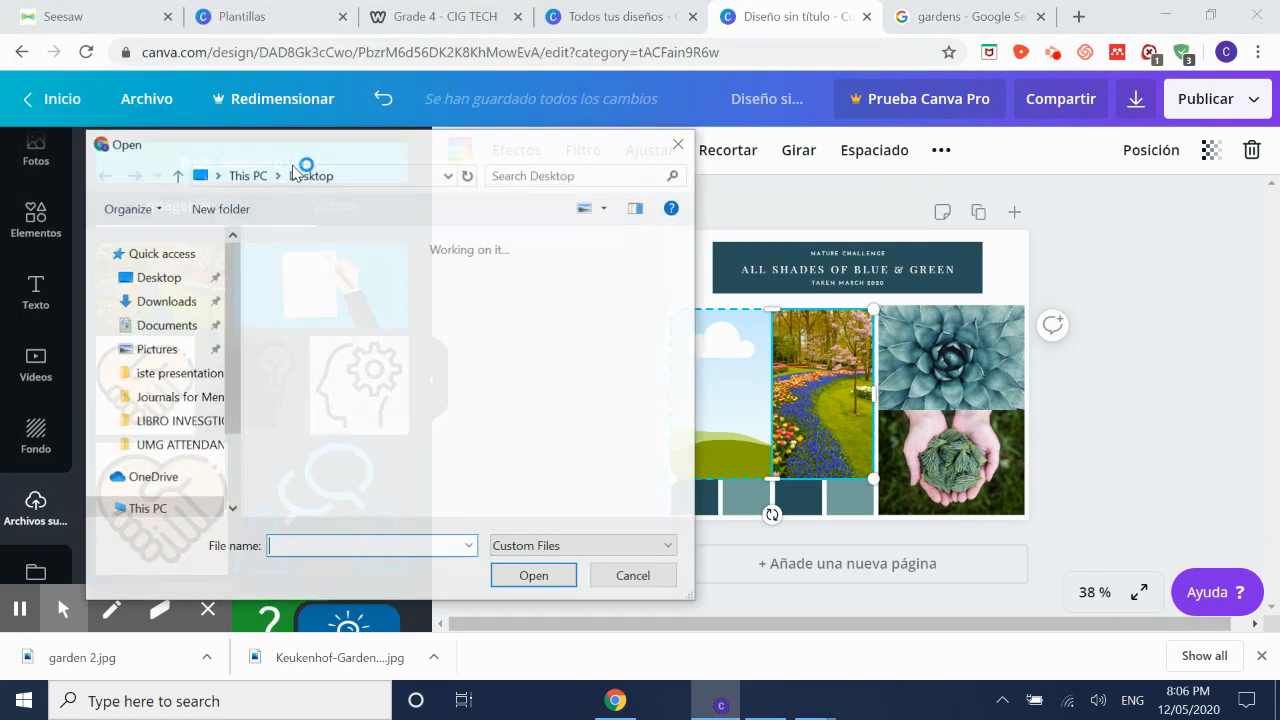
scroll(480, 300, down, 5)
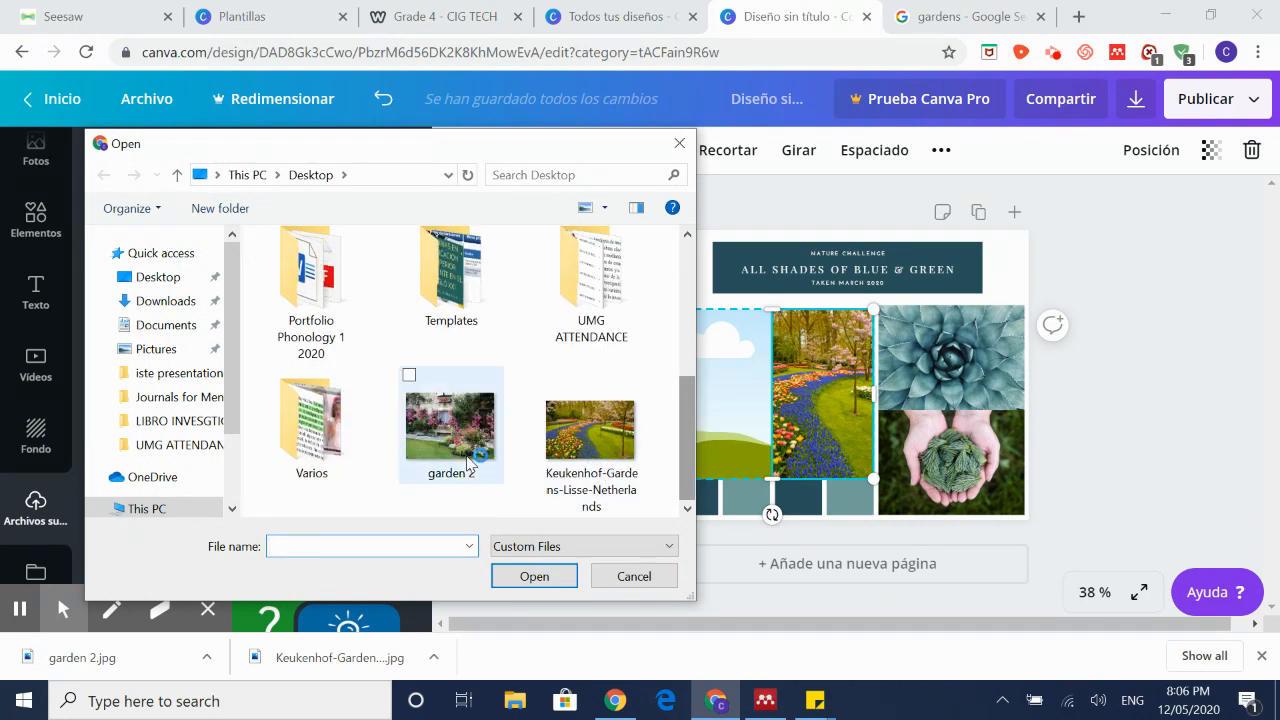
click(450, 430)
click(534, 576)
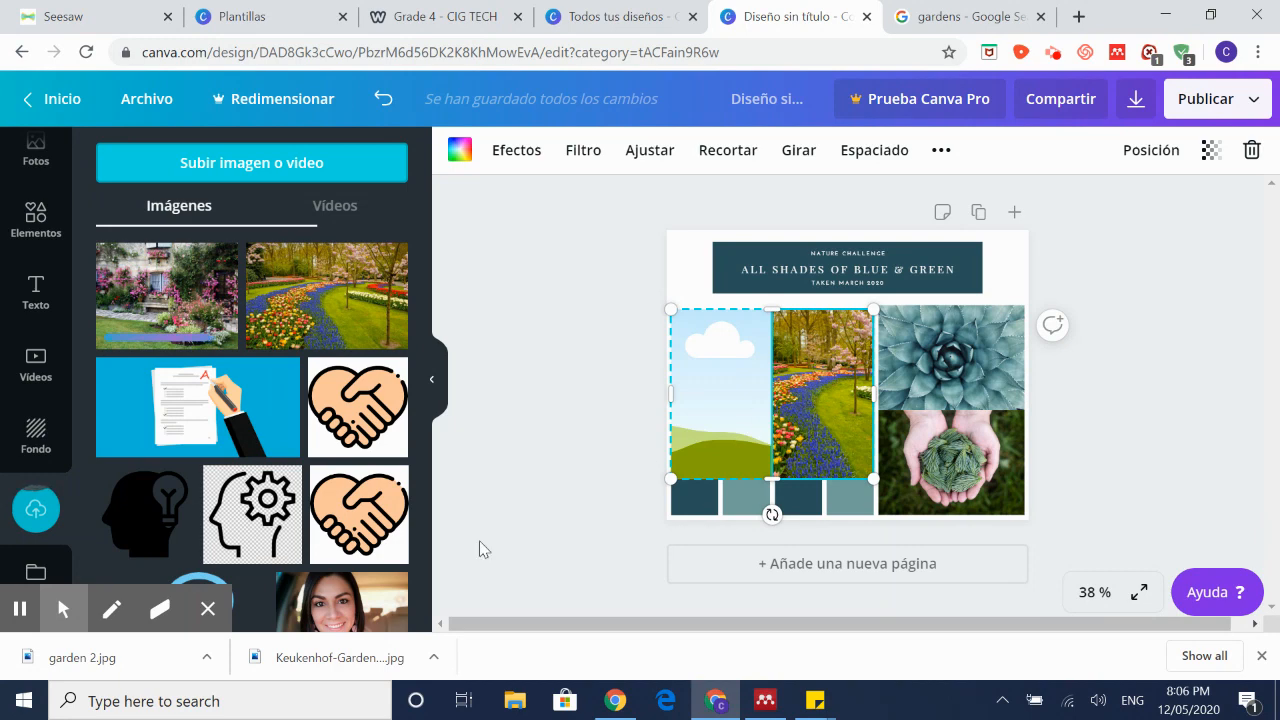
drag(236, 258, 752, 403)
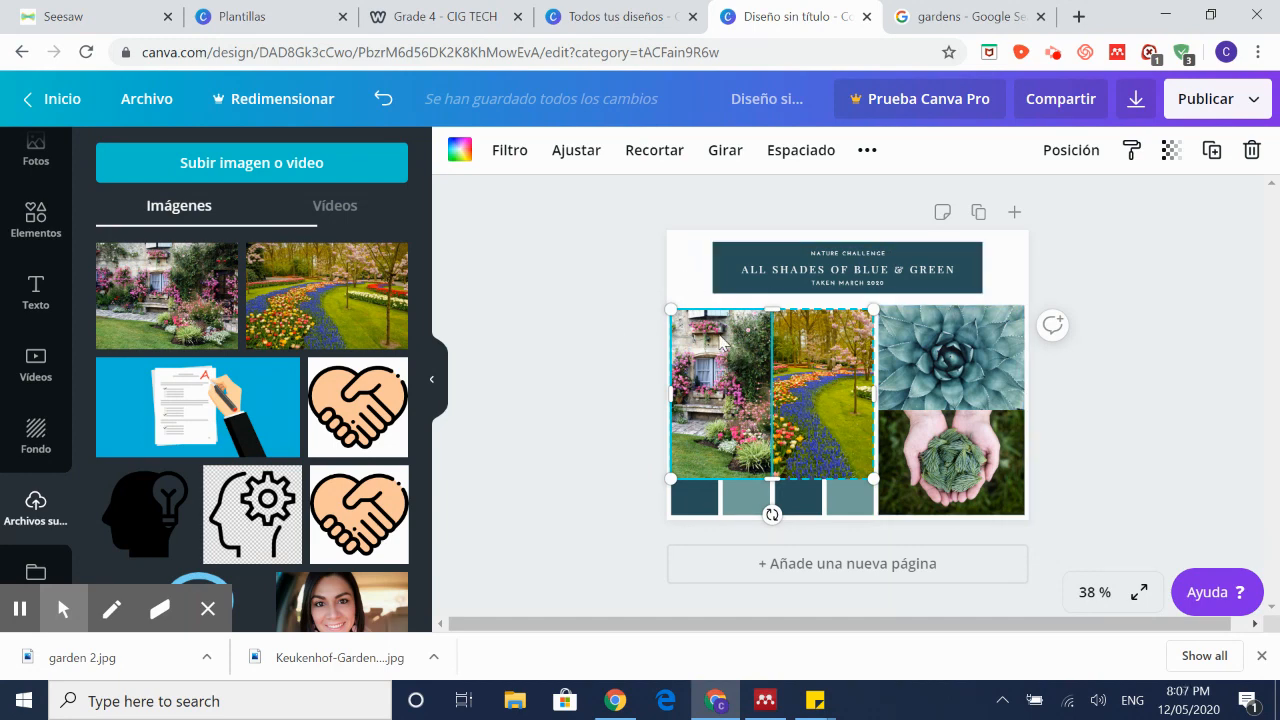
click(735, 260)
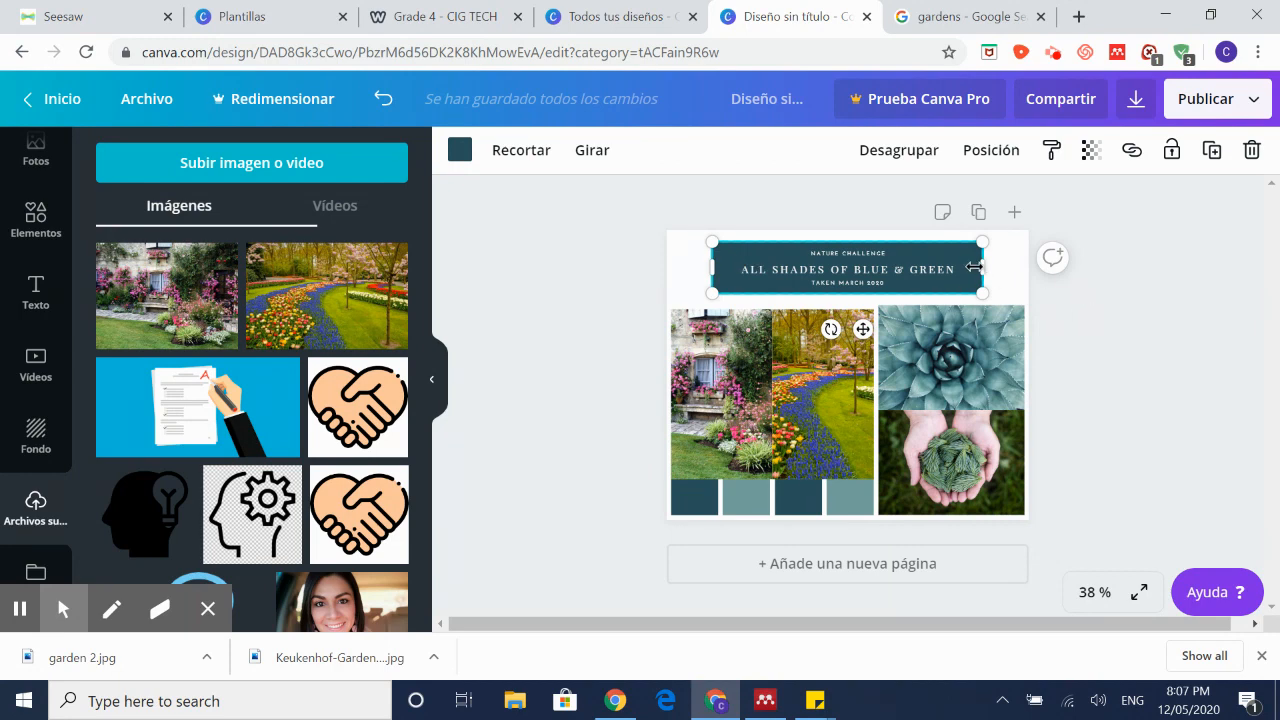
Step: Make the title banner light teal and the first small square below the photos pink
click(460, 149)
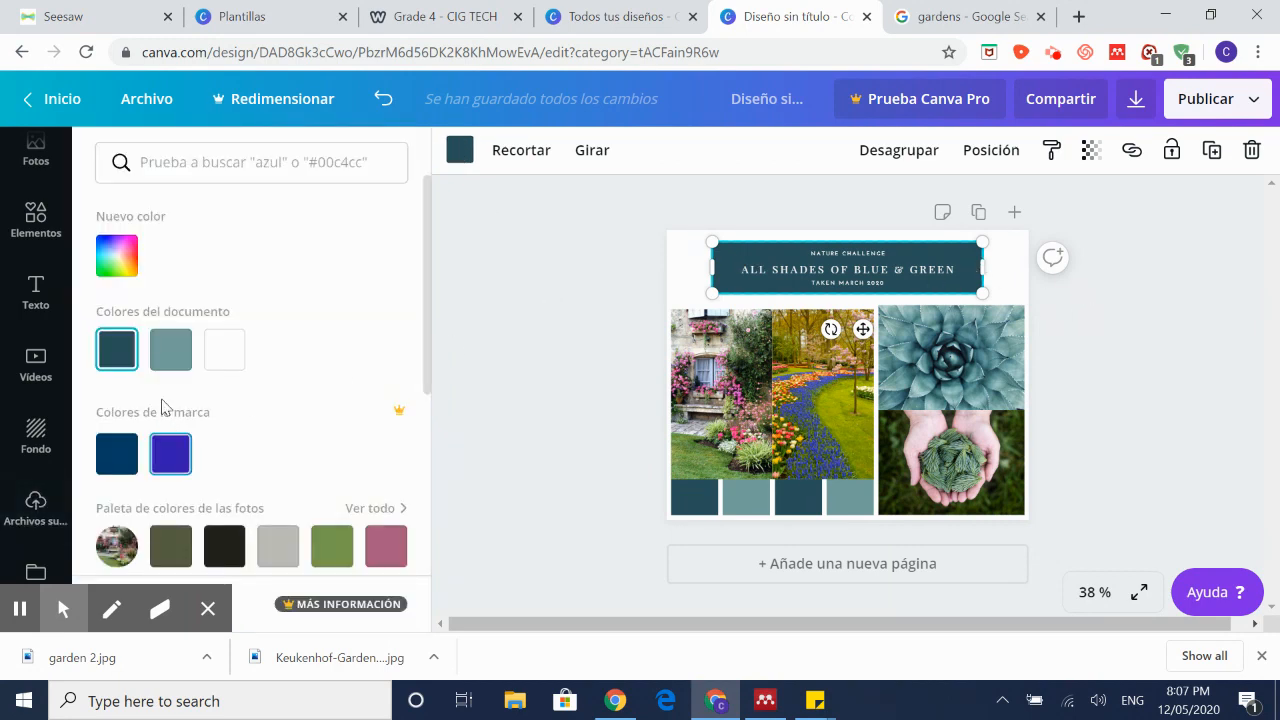
click(170, 348)
click(714, 505)
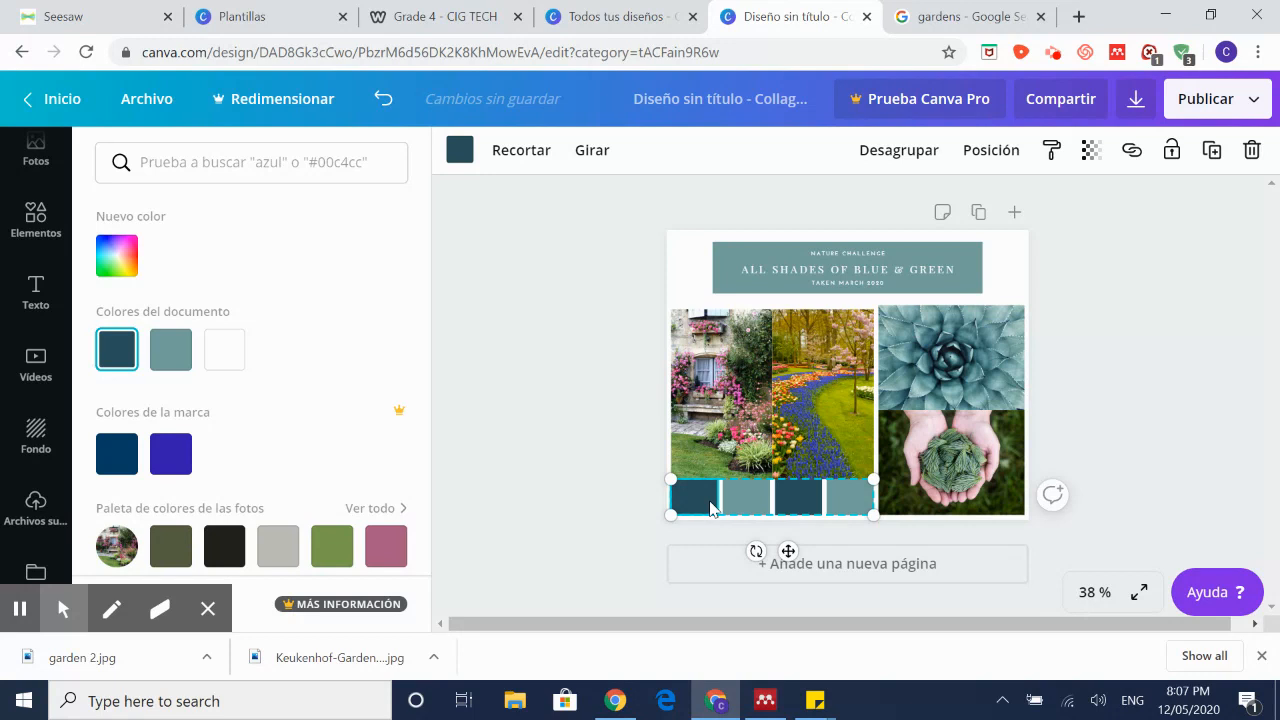
click(117, 256)
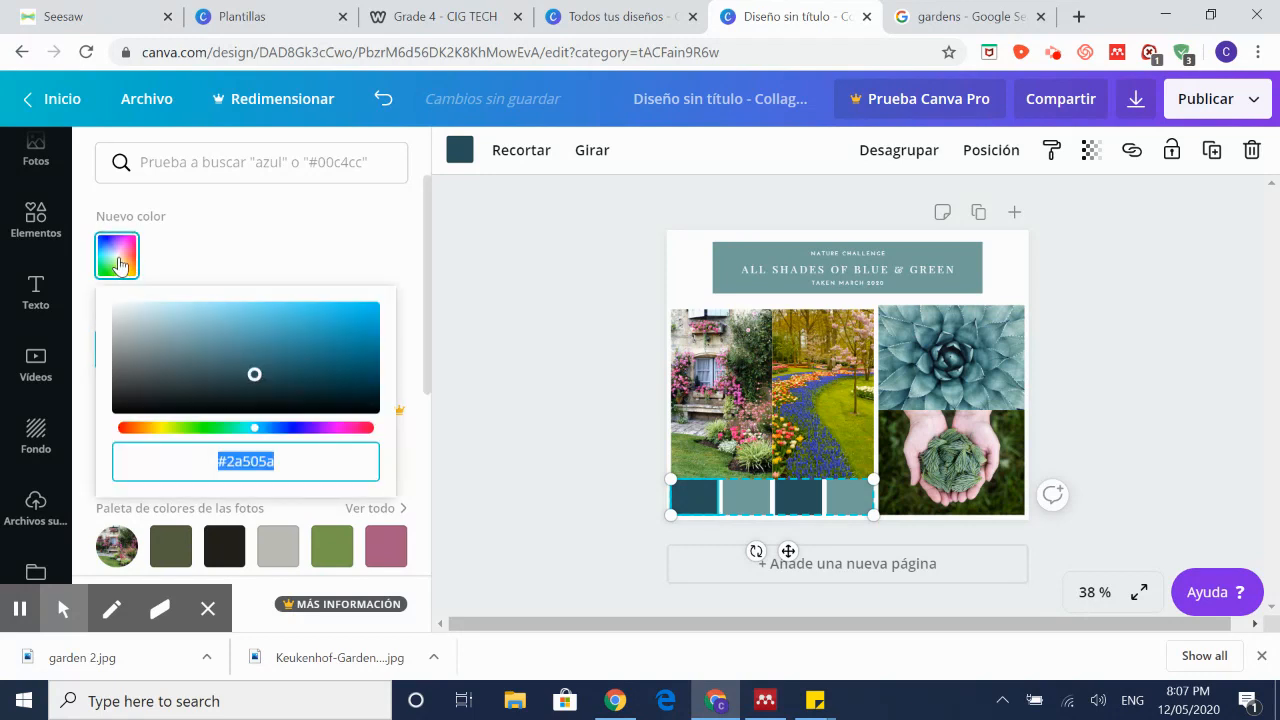
click(297, 428)
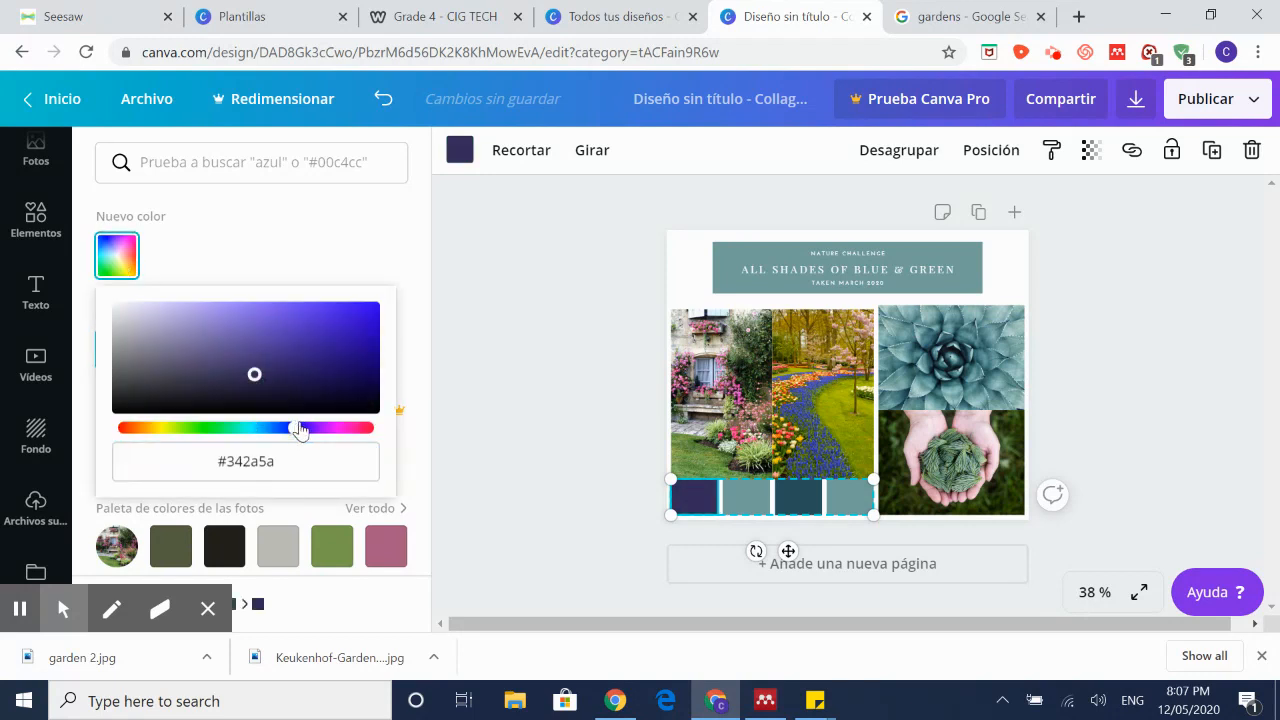
click(386, 546)
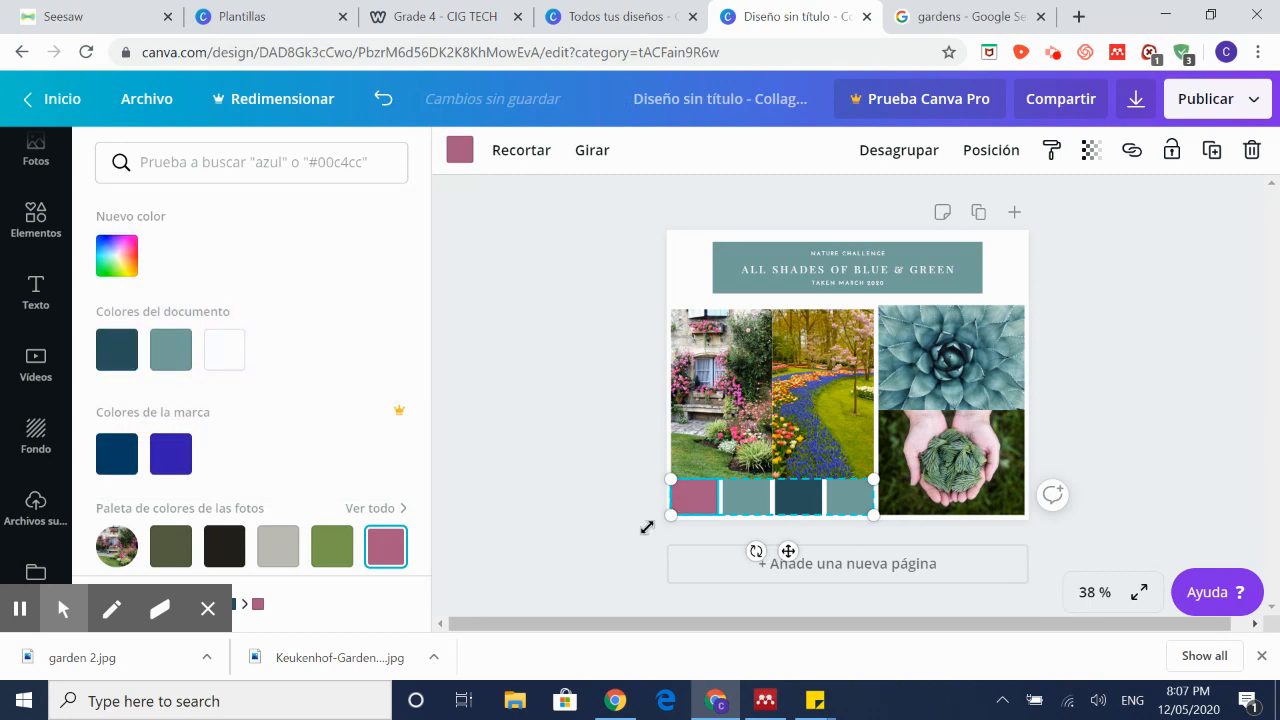
Step: Turn the third small square a deeper pink, #b23877
click(787, 505)
click(386, 546)
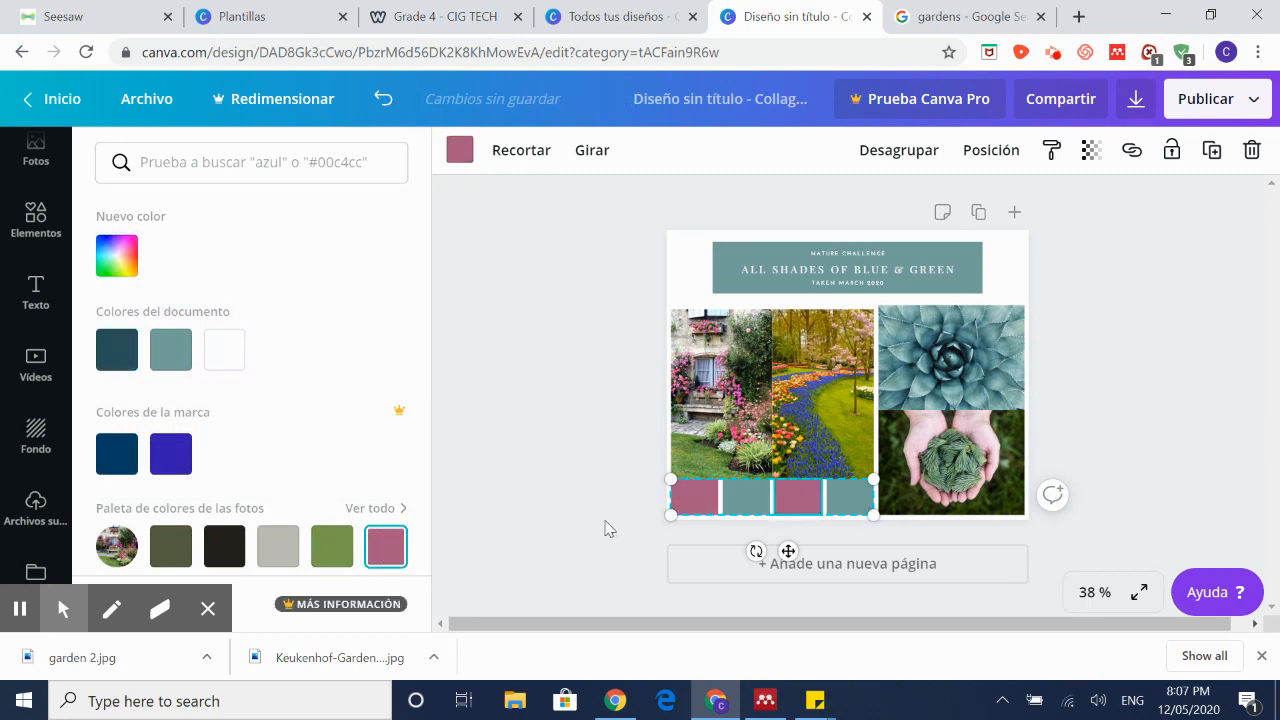
scroll(290, 420, down, 3)
scroll(315, 388, up, 3)
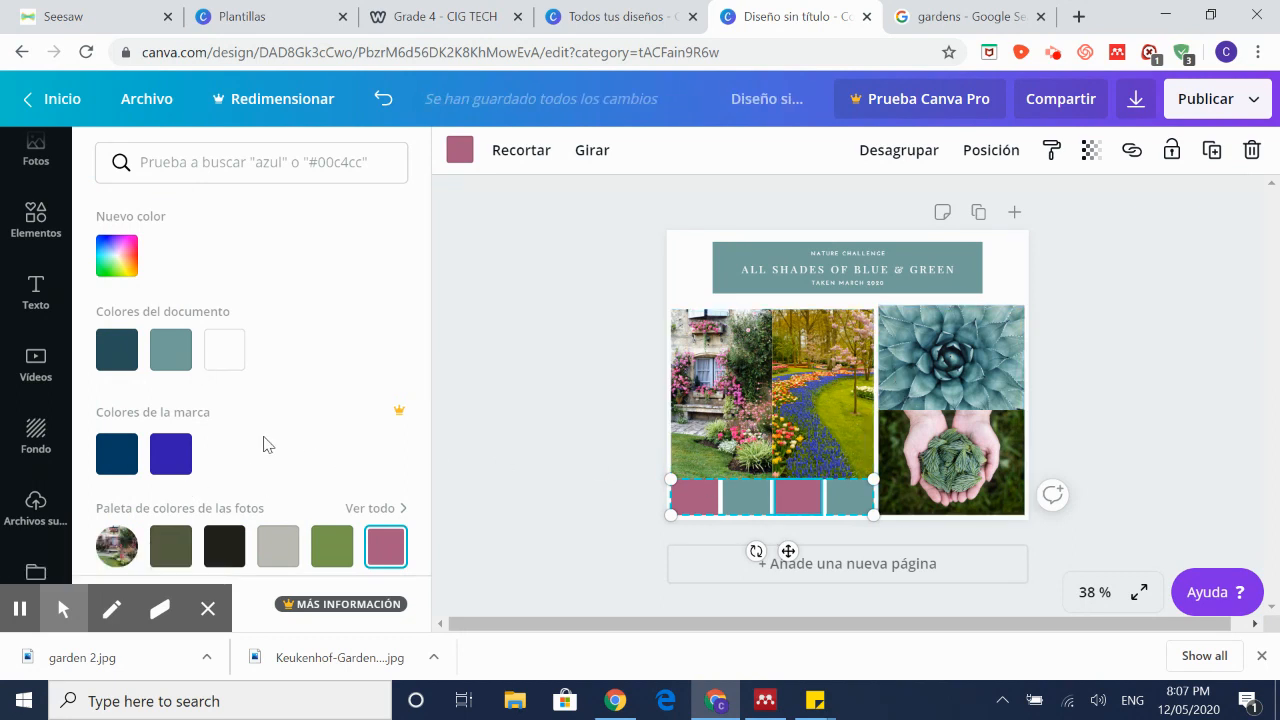
click(117, 256)
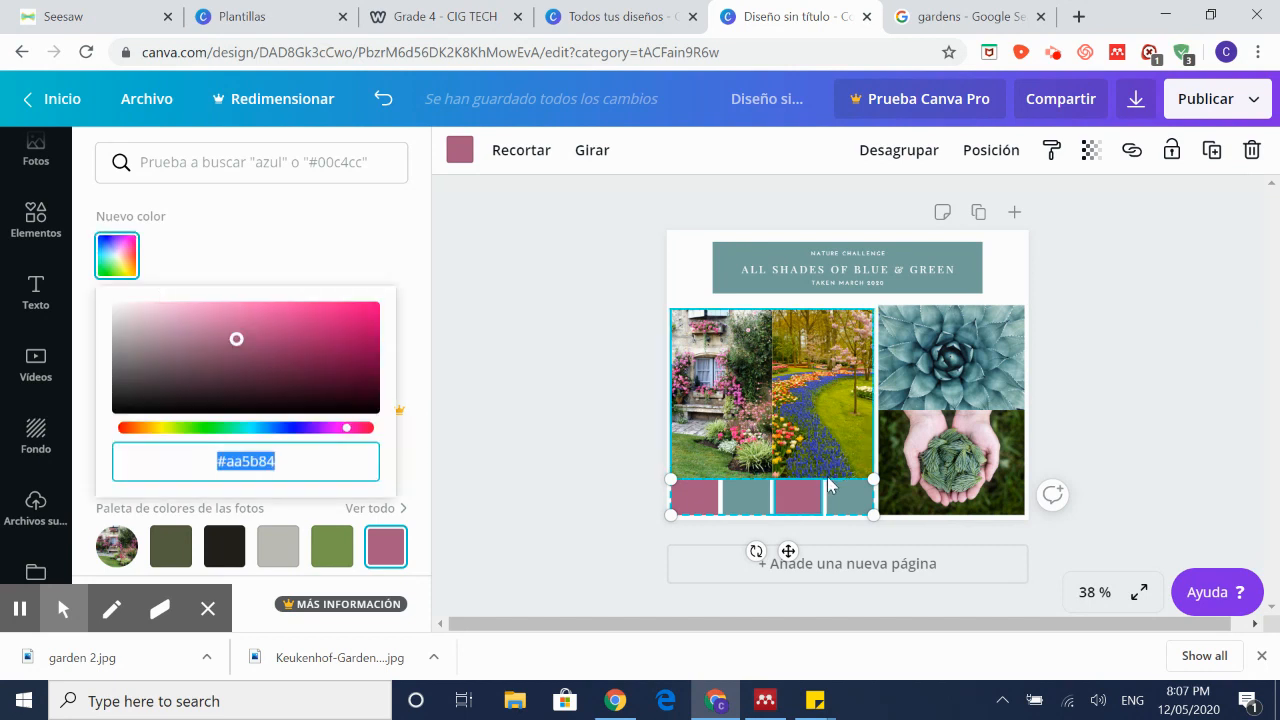
click(294, 334)
click(757, 514)
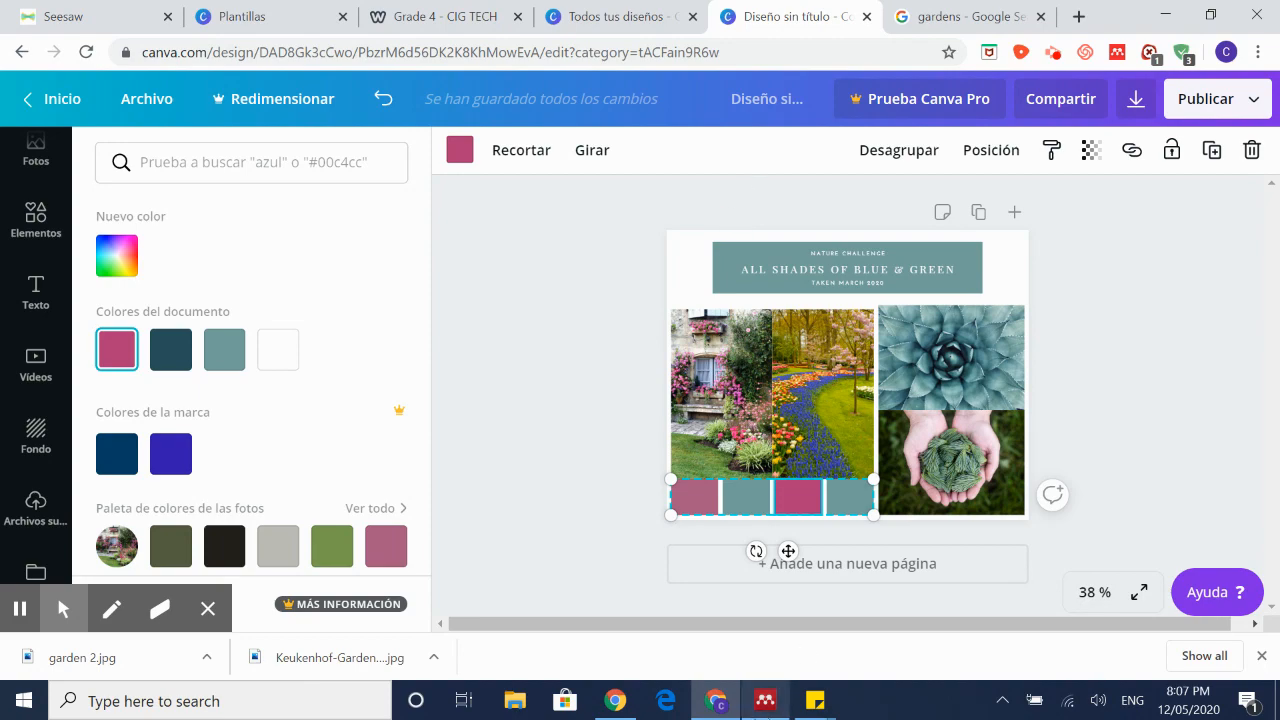
click(815, 700)
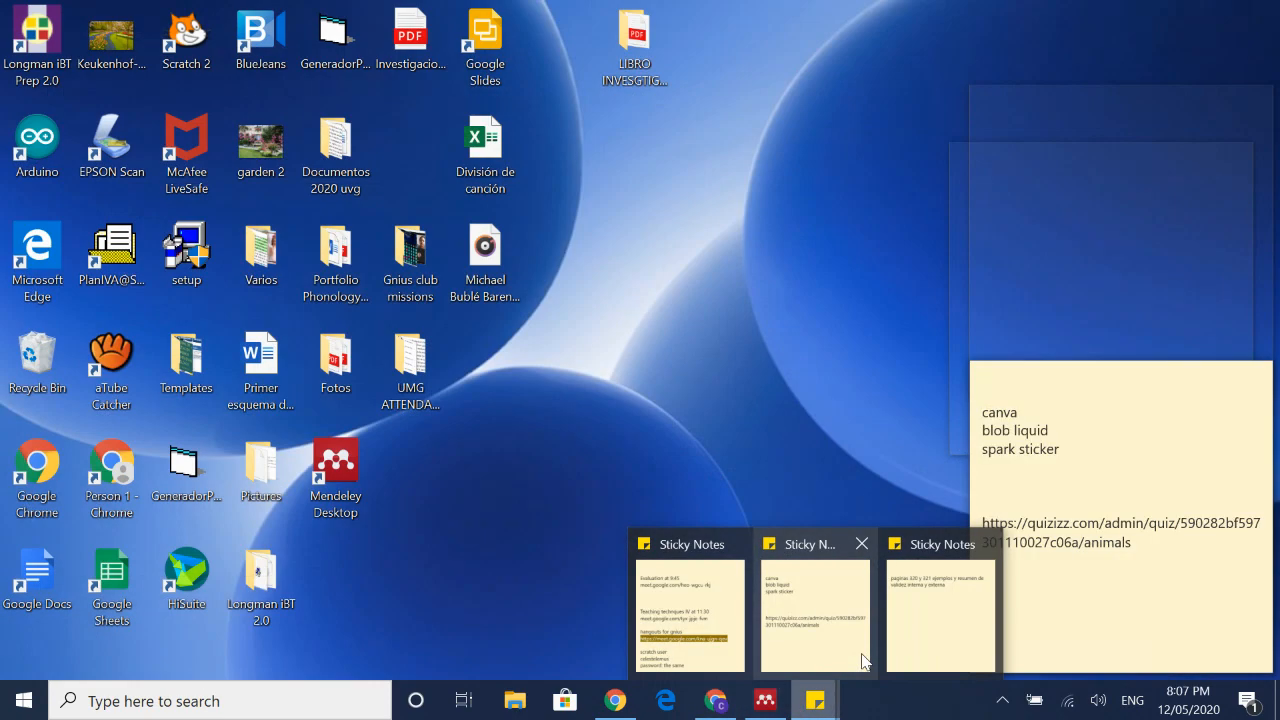
Step: Bring the Canva search-terms sticky note forward and select its 'blob liquid' phrase
click(910, 640)
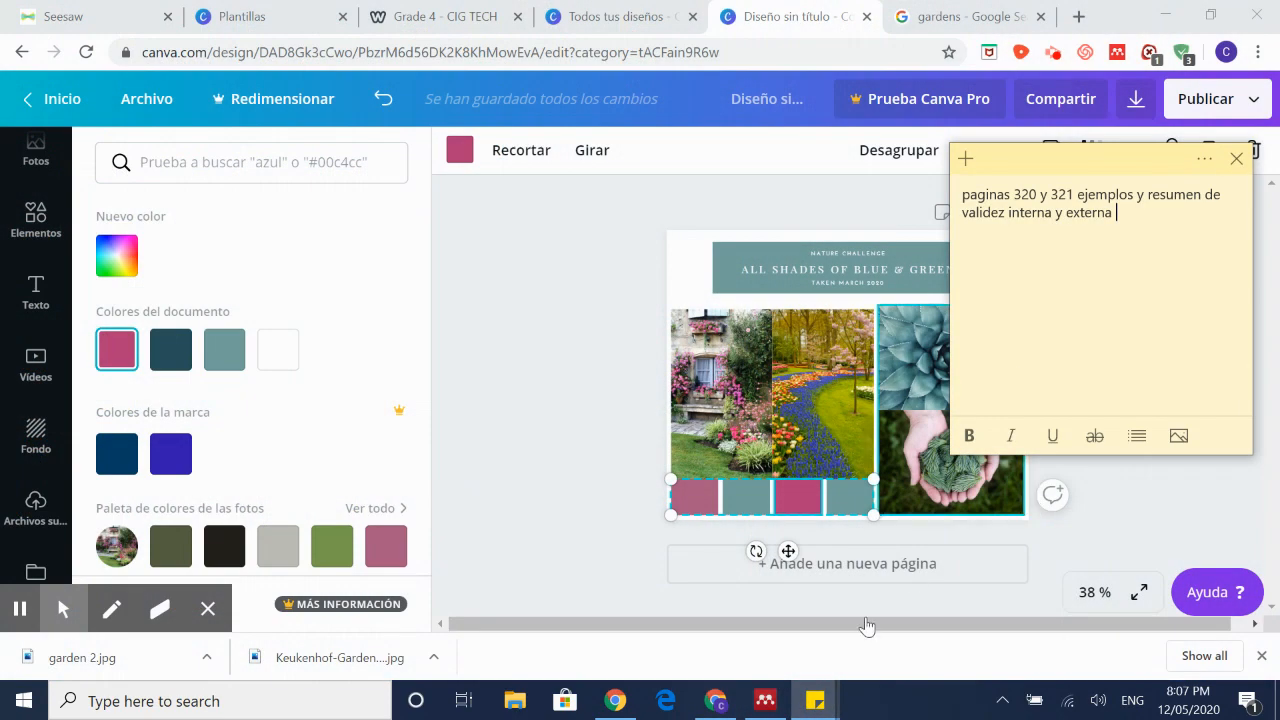
click(815, 700)
click(826, 645)
drag(1094, 392, 1073, 165)
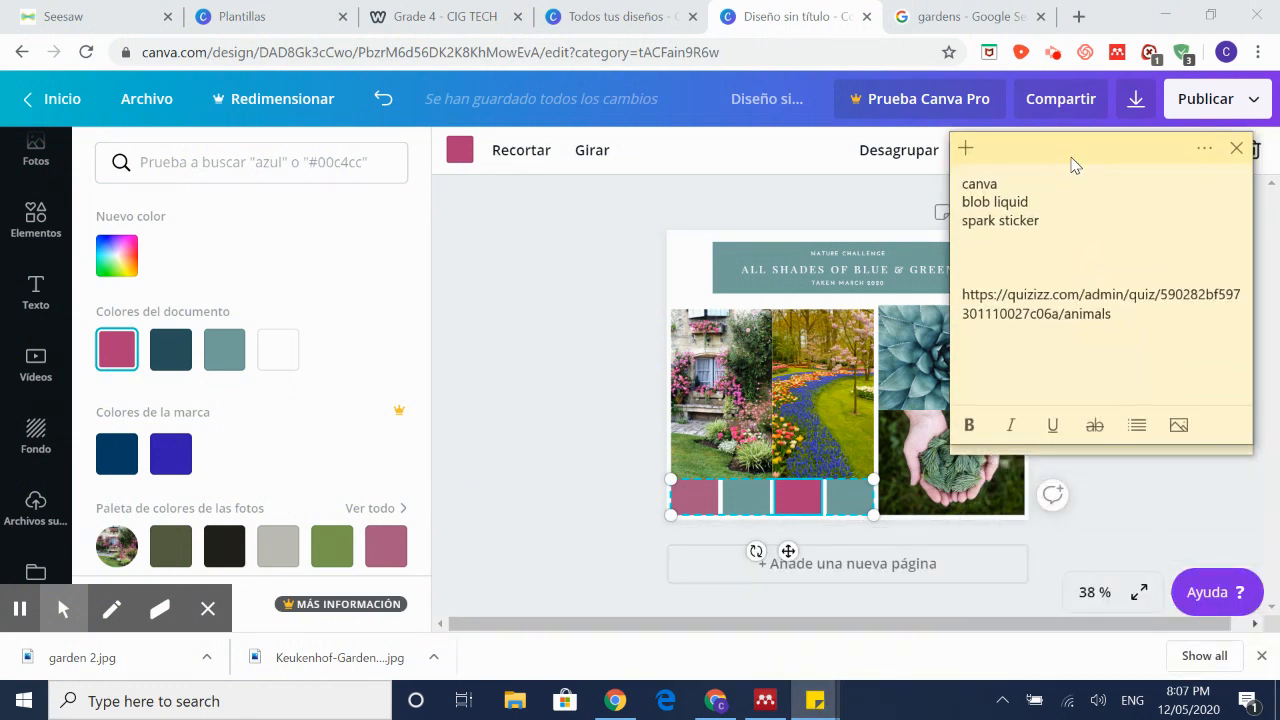
click(35, 222)
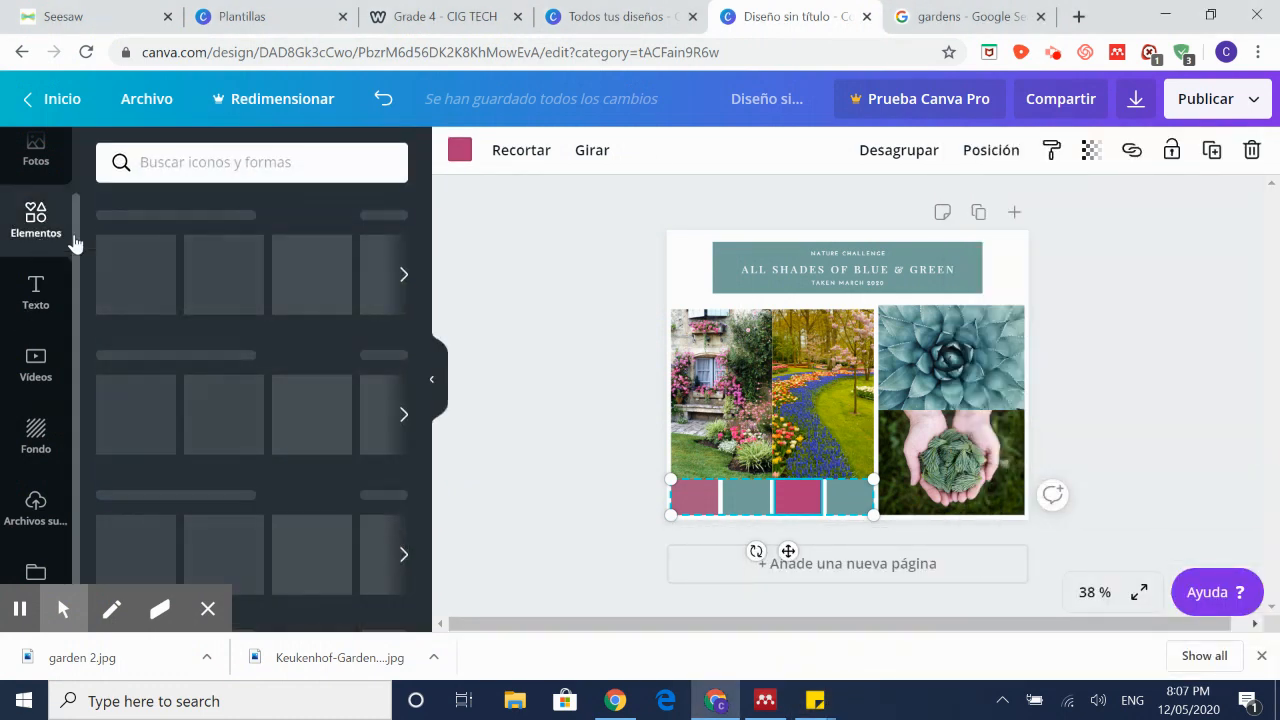
click(195, 176)
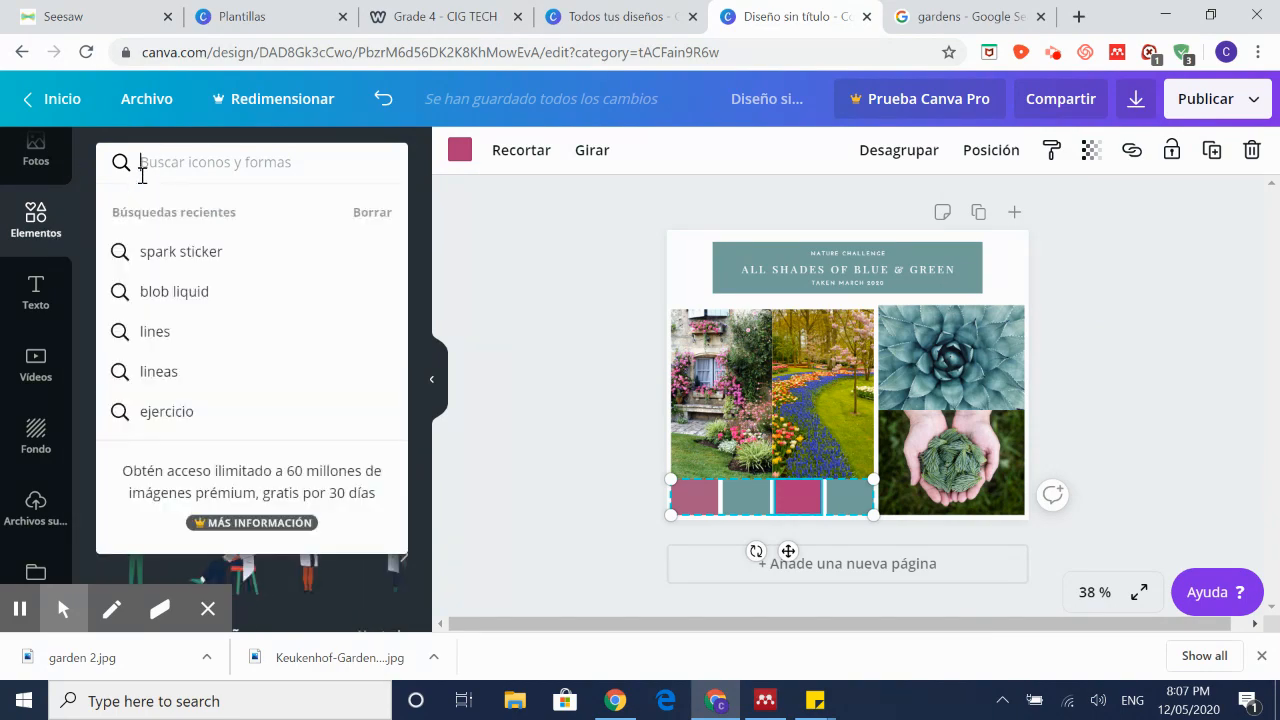
mouse_move(815, 700)
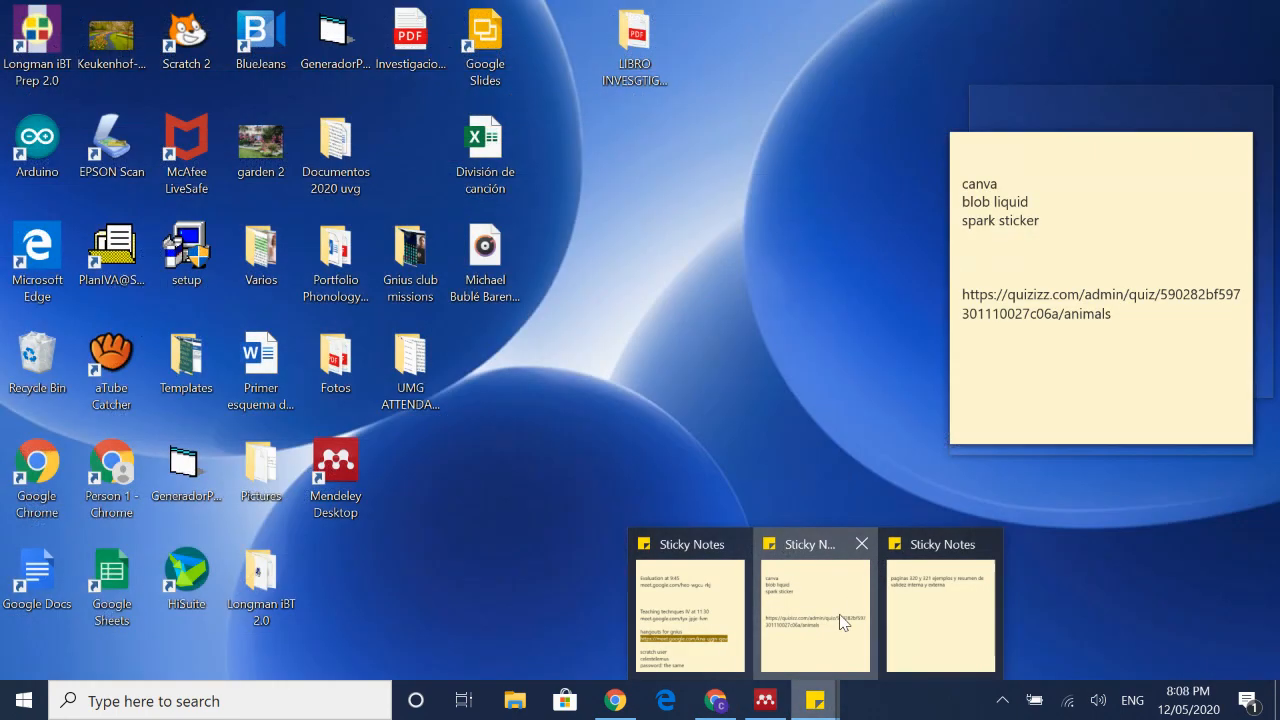
click(840, 616)
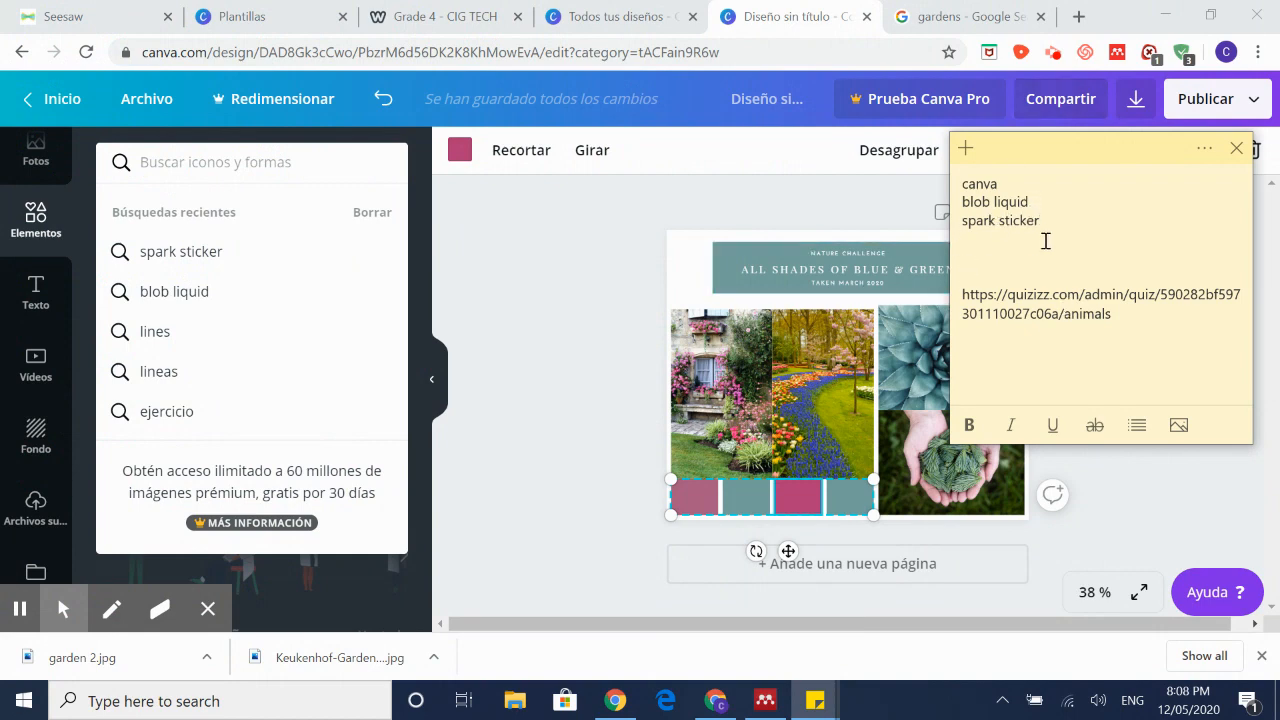
drag(1040, 203, 967, 205)
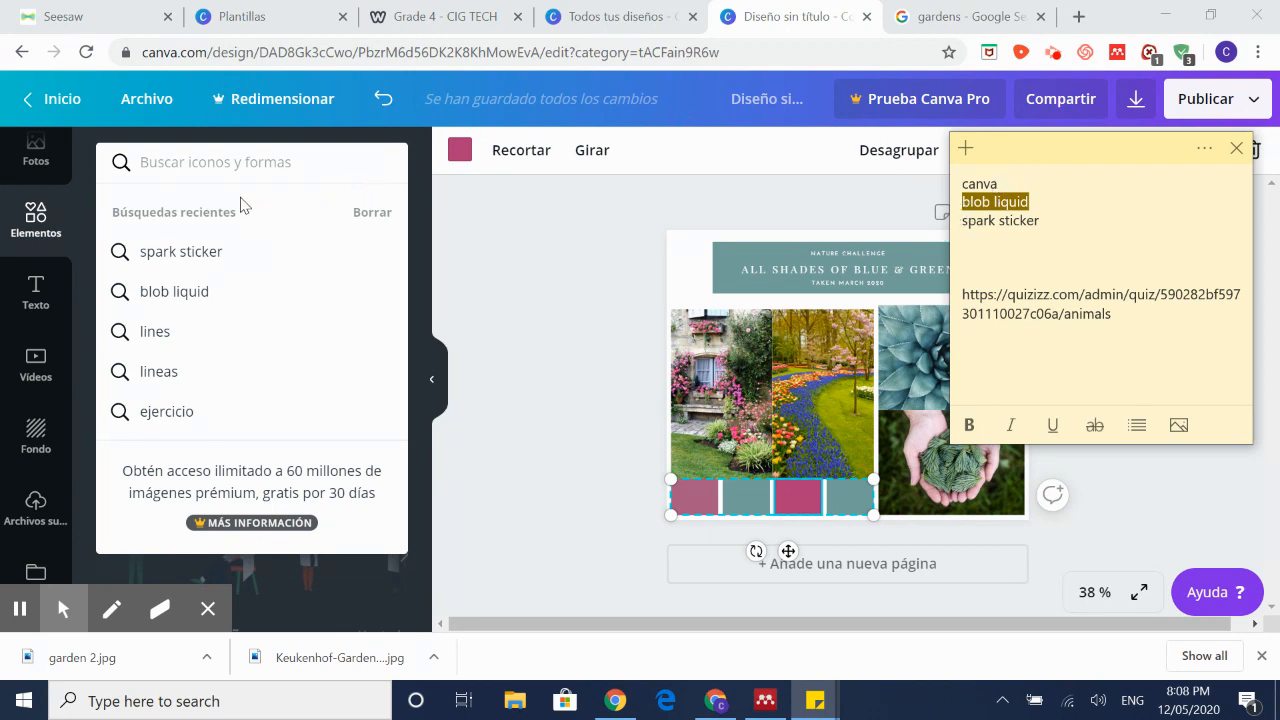
Step: Paste 'blob liquid' into Canva's element search and browse the results
click(267, 162)
text(blob liquid)
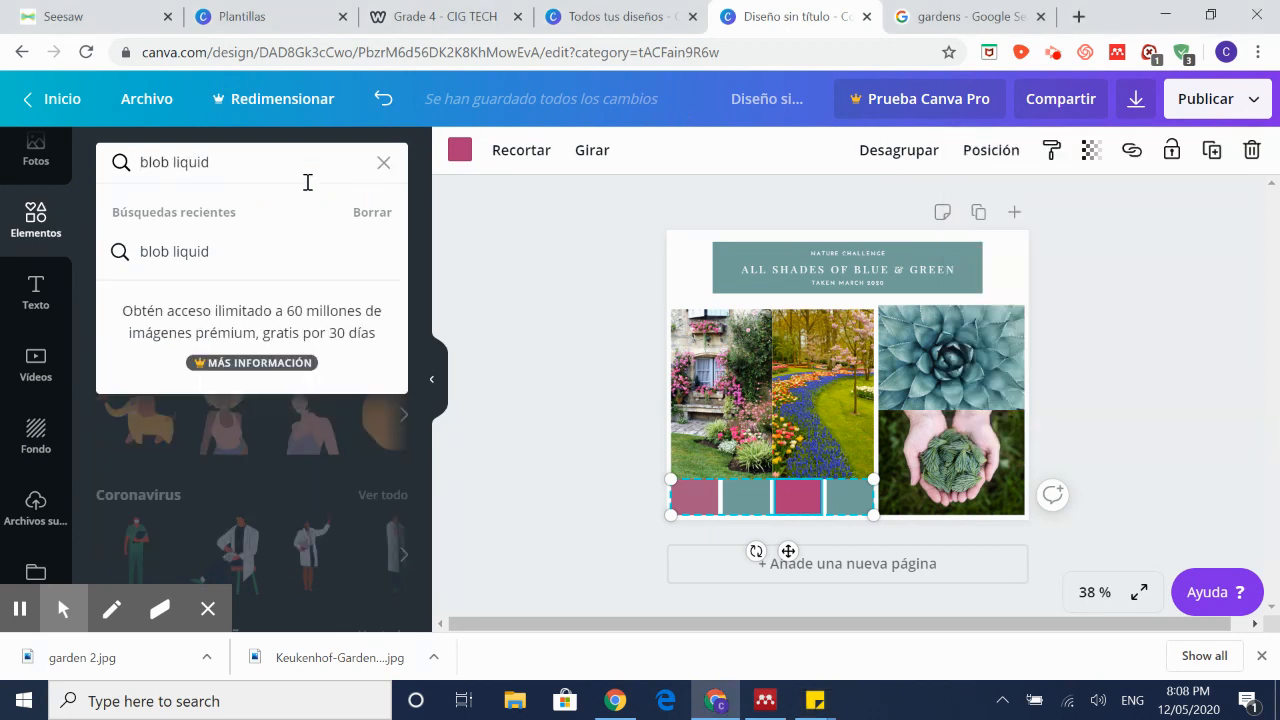
key(Return)
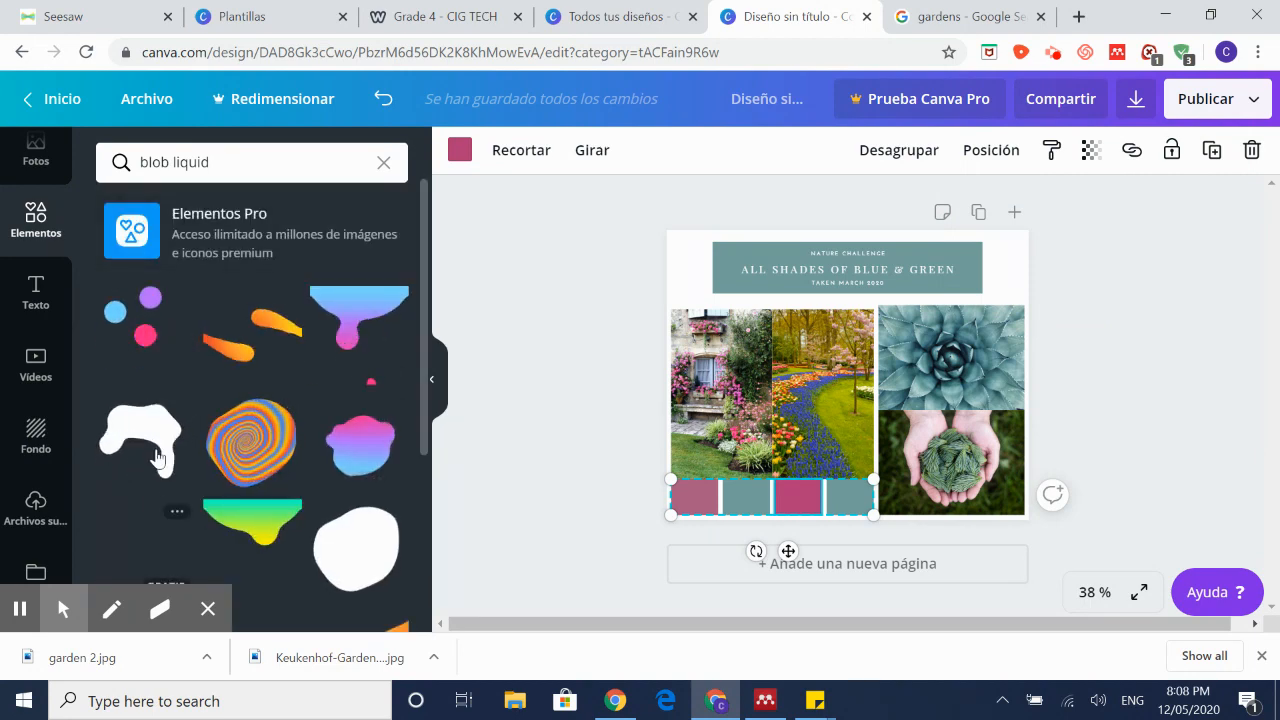
scroll(263, 405, down, 5)
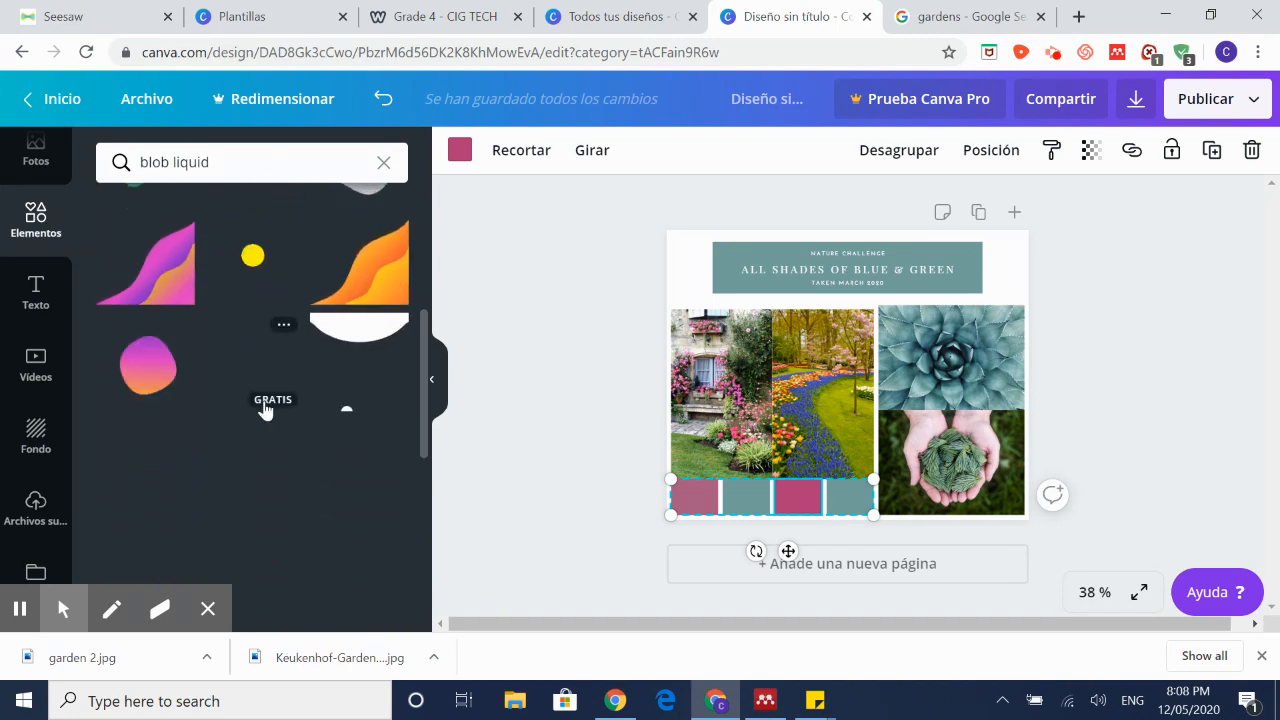
scroll(283, 383, up, 5)
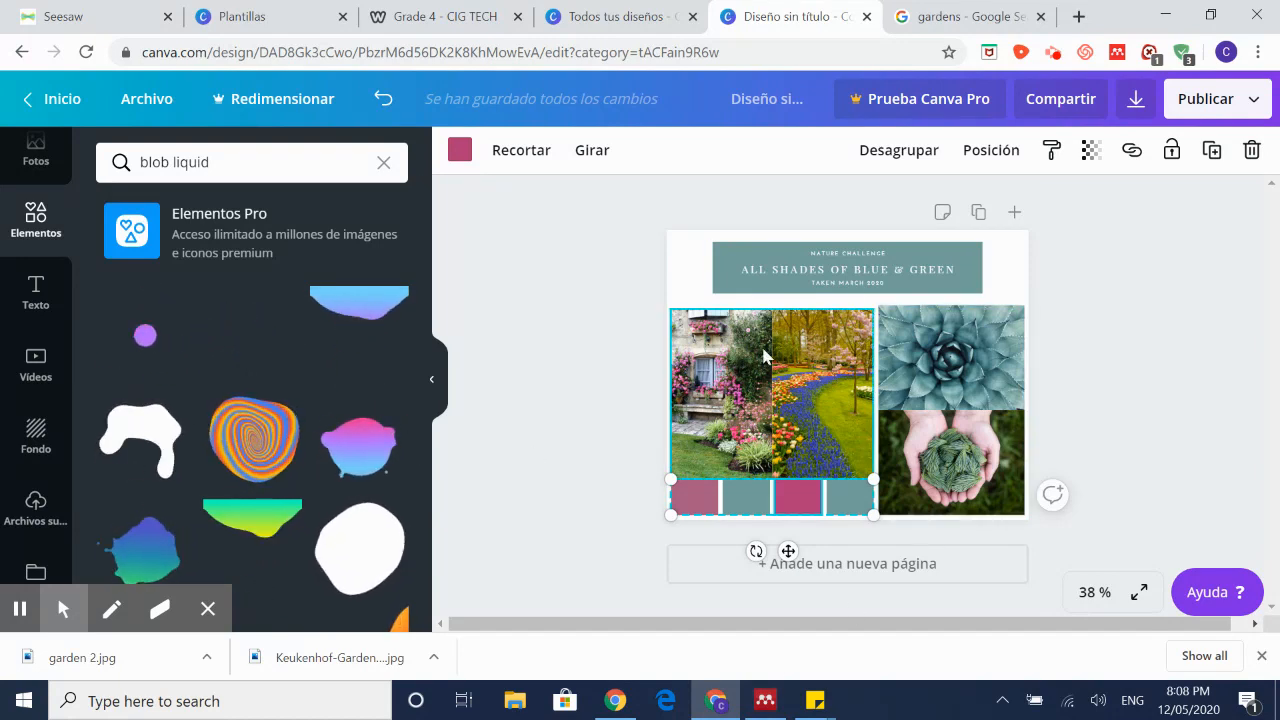
scroll(265, 460, down, 3)
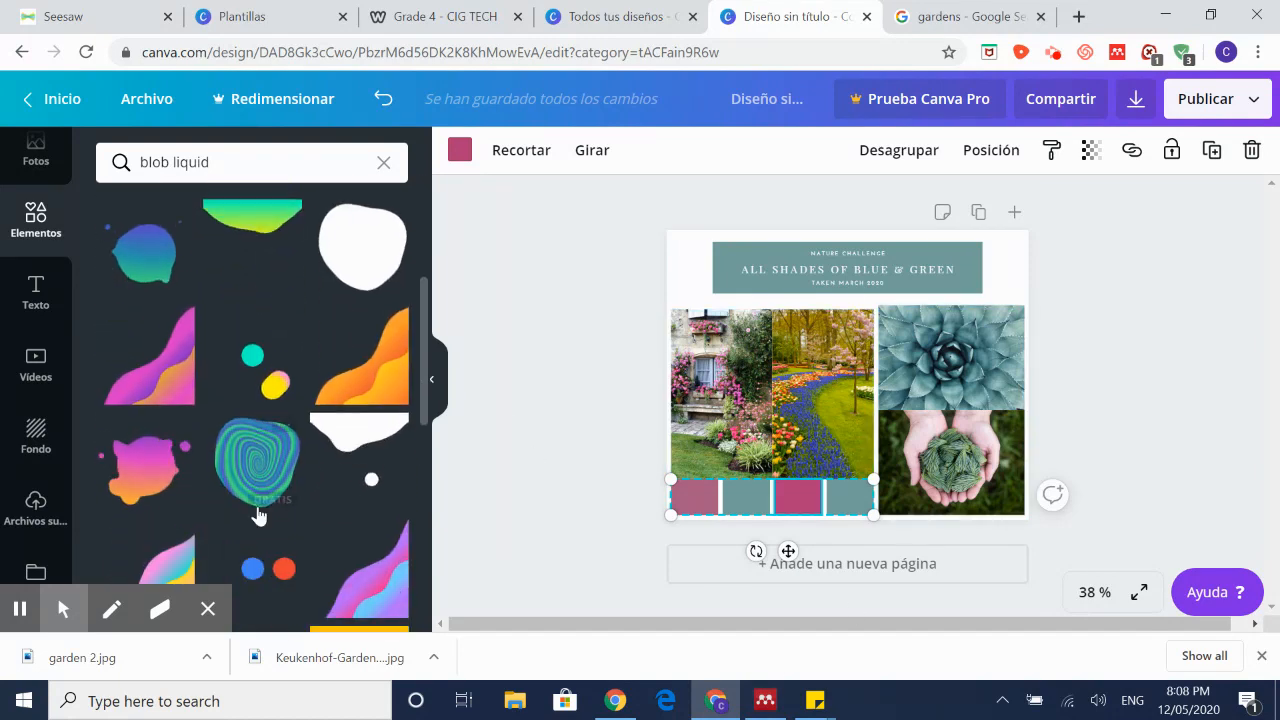
scroll(255, 470, down, 2)
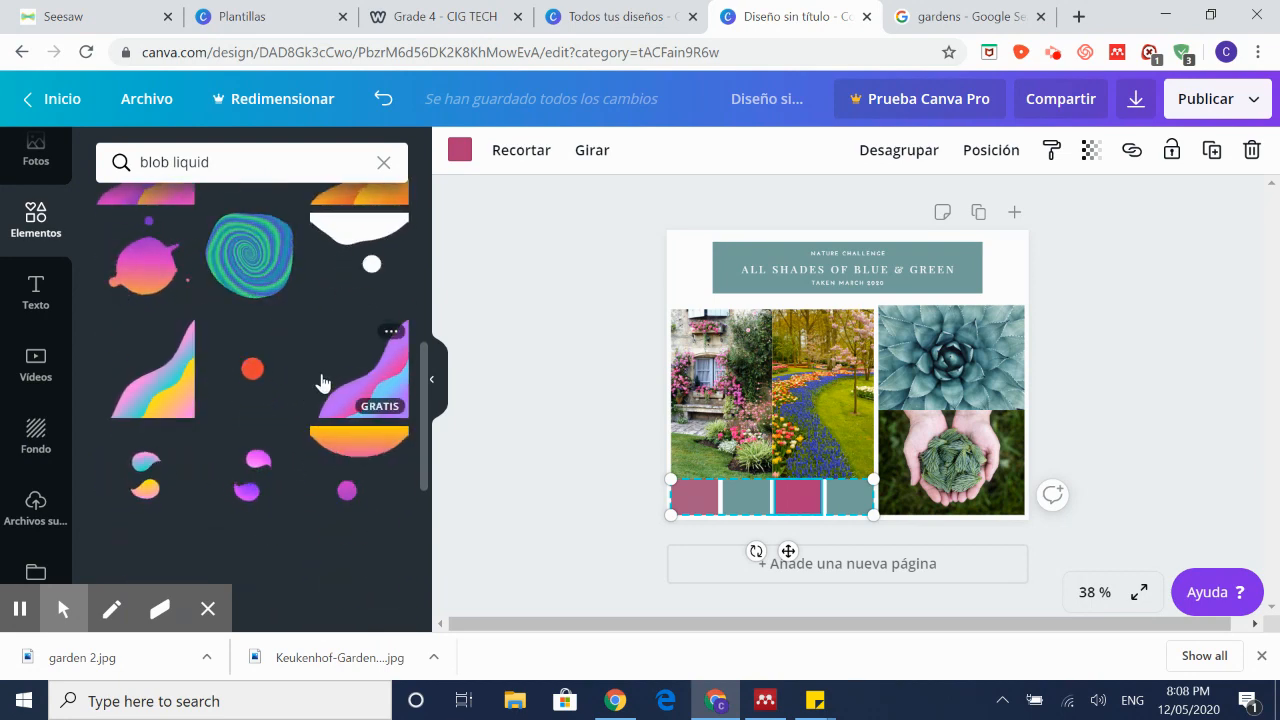
scroll(325, 390, up, 5)
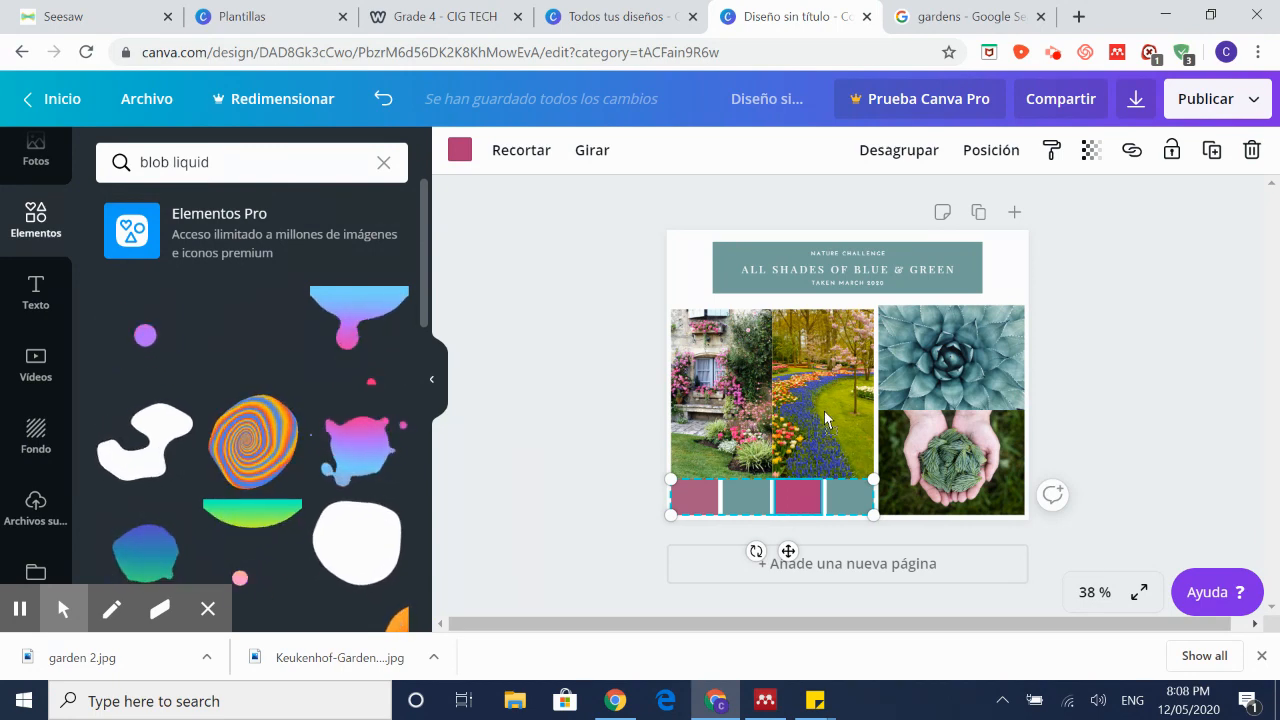
Step: Add the animated orange liquid blob, shrink it and move it onto the left tulip photo
drag(824, 401, 824, 401)
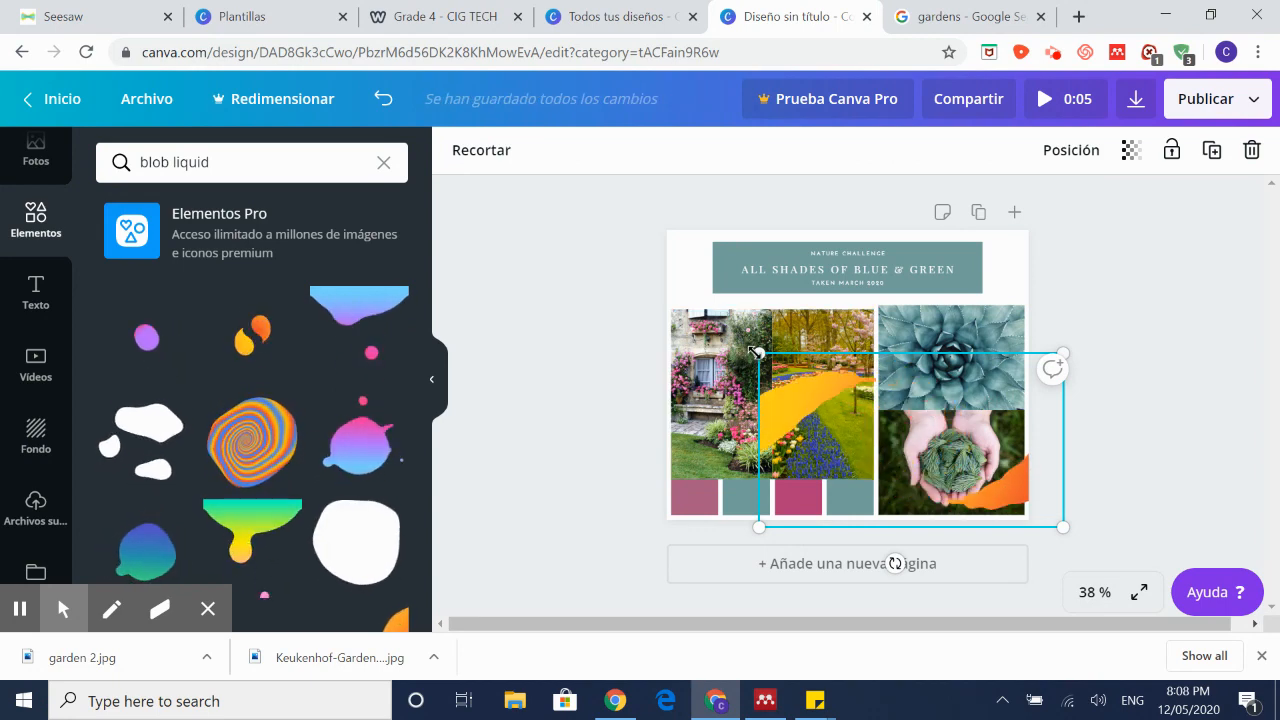
drag(810, 373, 897, 437)
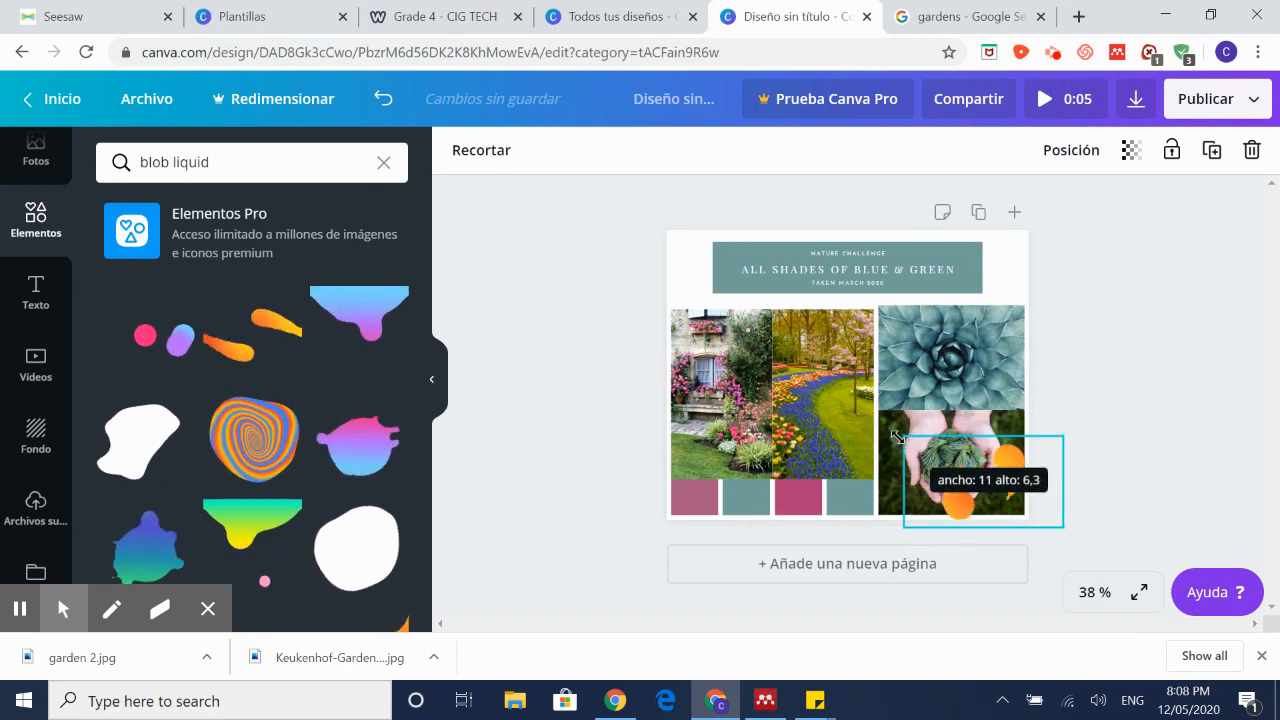
drag(970, 460, 751, 408)
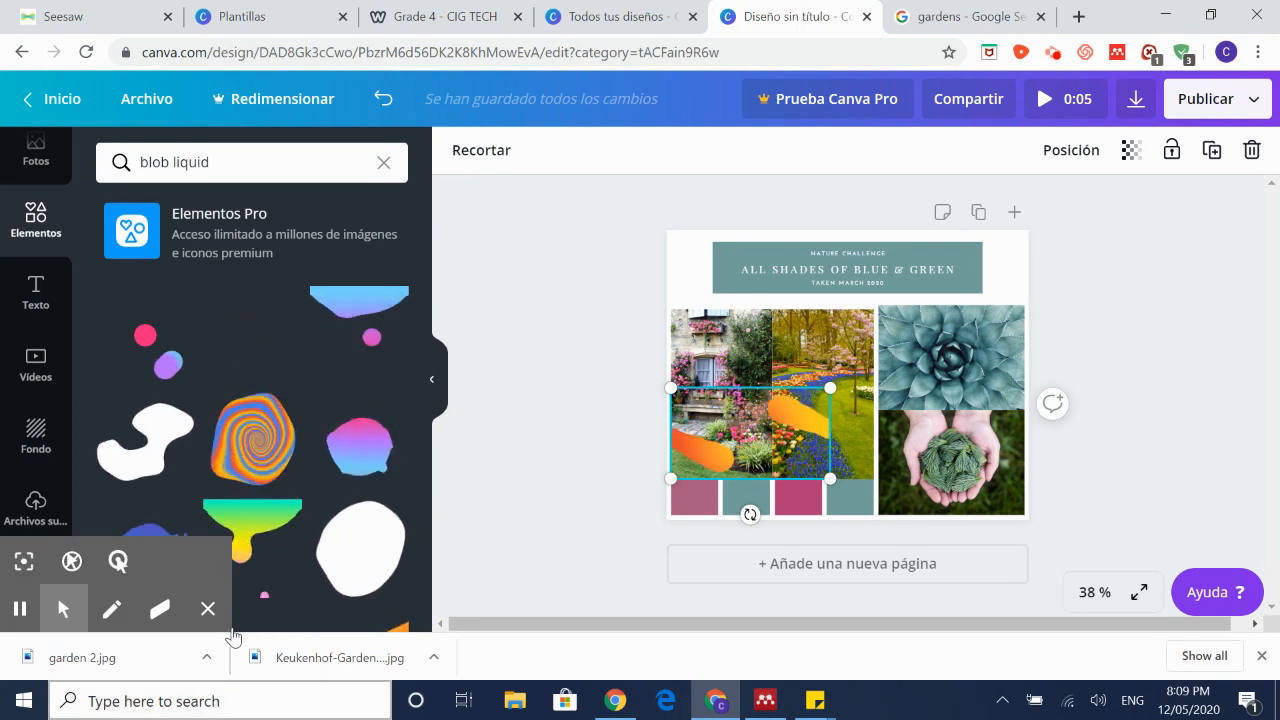
scroll(340, 565, down, 1)
scroll(340, 565, down, 4)
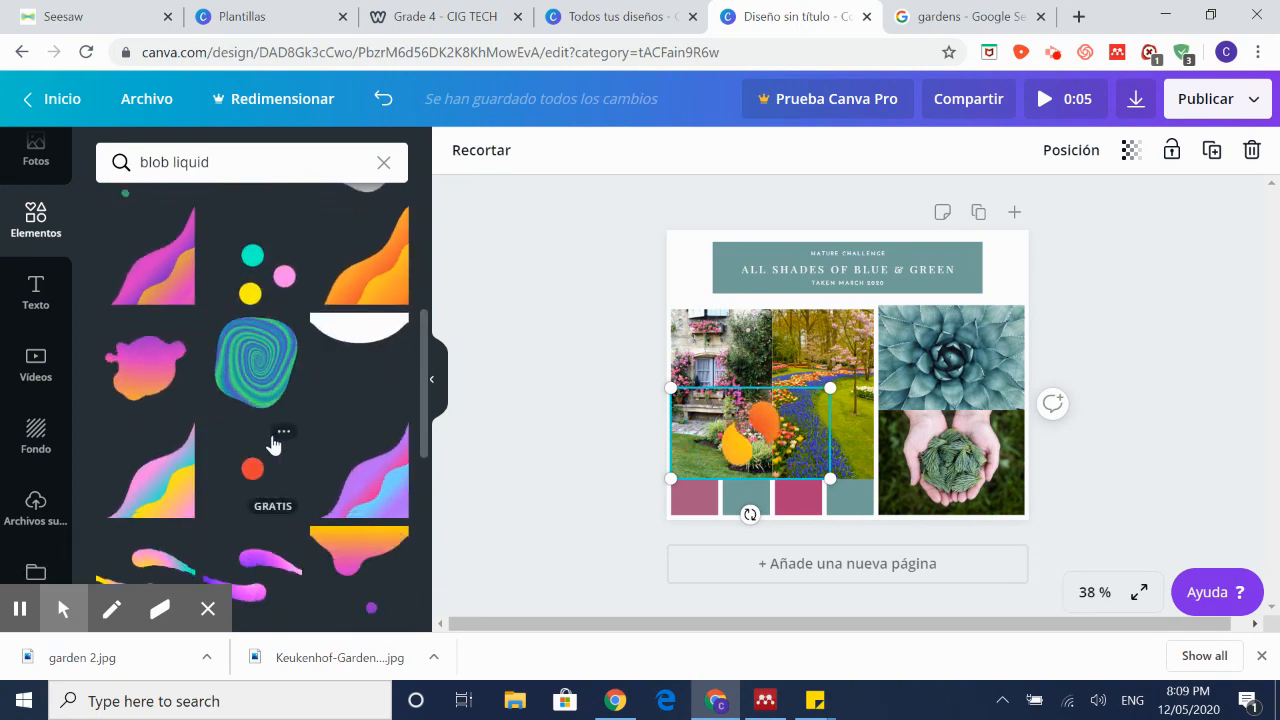
scroll(280, 450, down, 5)
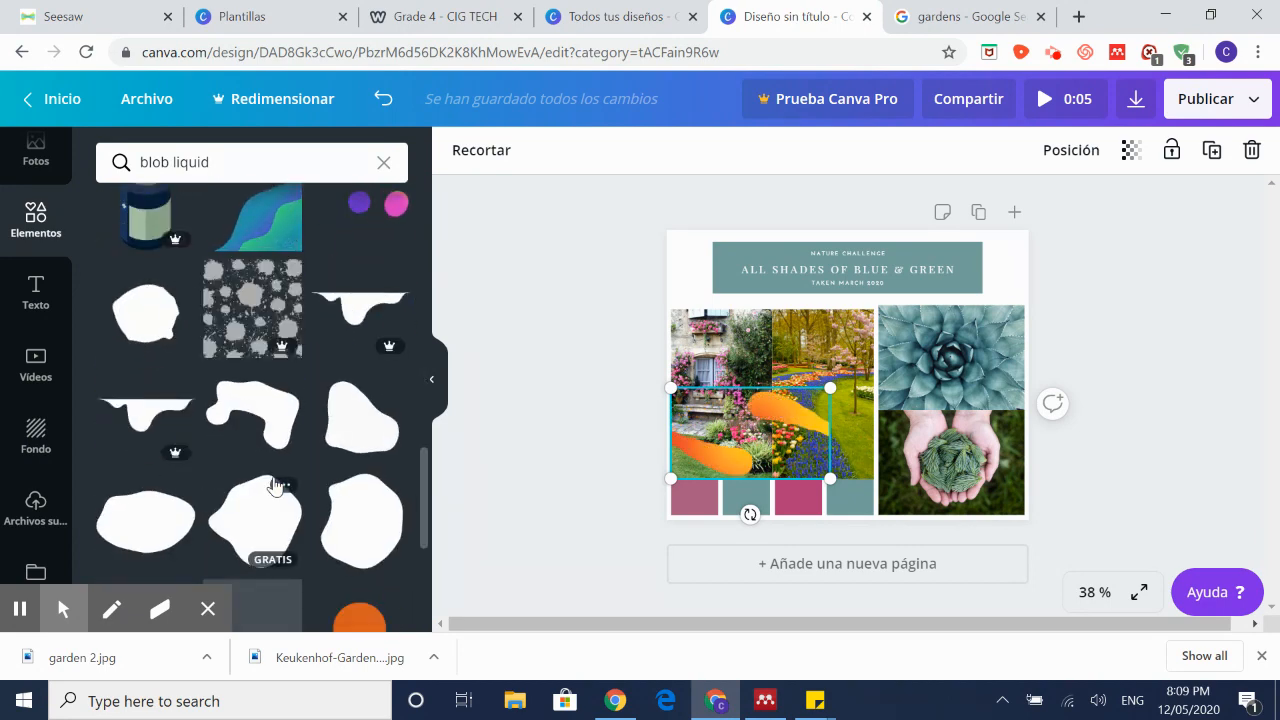
scroll(280, 450, up, 8)
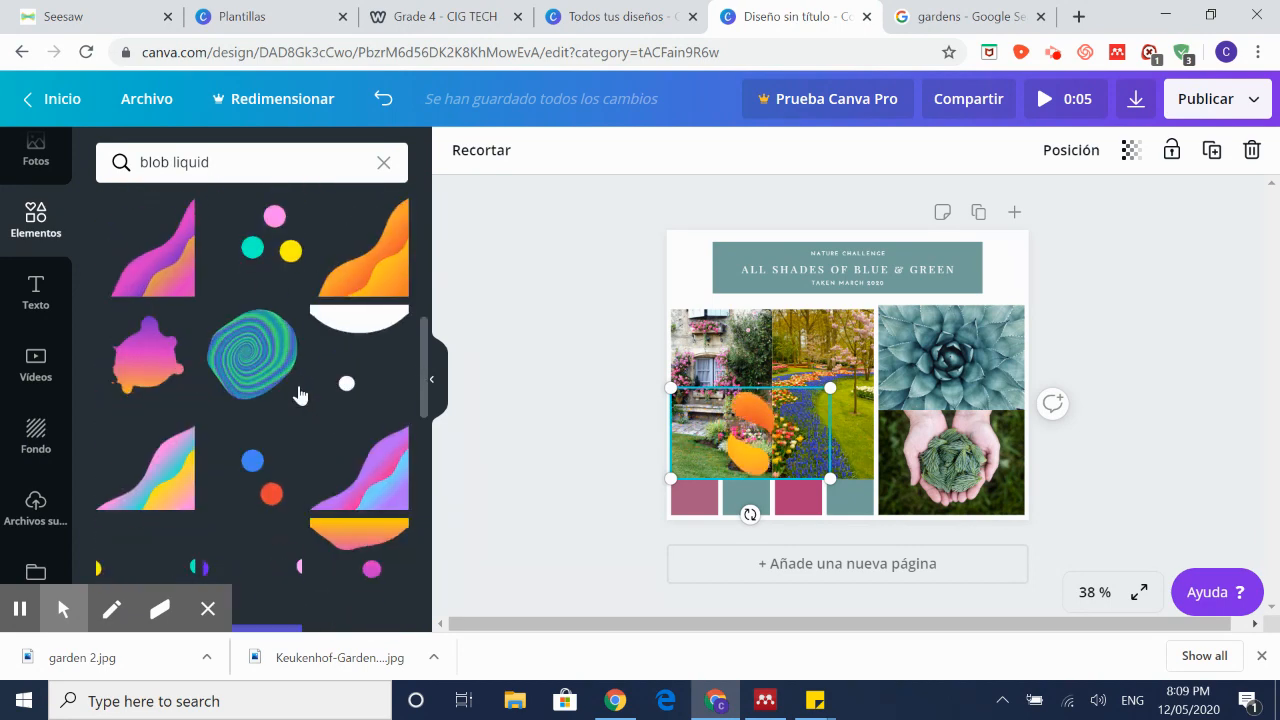
Step: Add the teal swirl blob, shrink it to about 3.8 by 4, and set it on the succulent photo's right edge
click(276, 392)
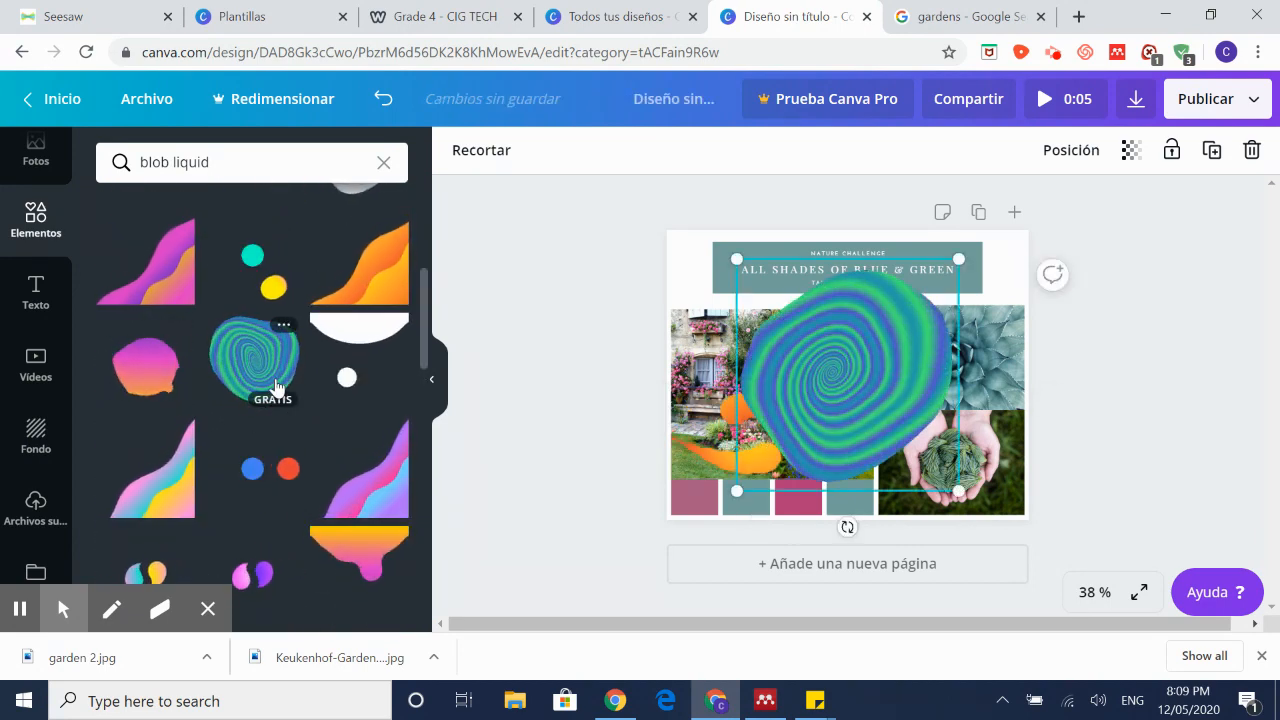
drag(958, 259, 624, 475)
scroll(312, 456, down, 5)
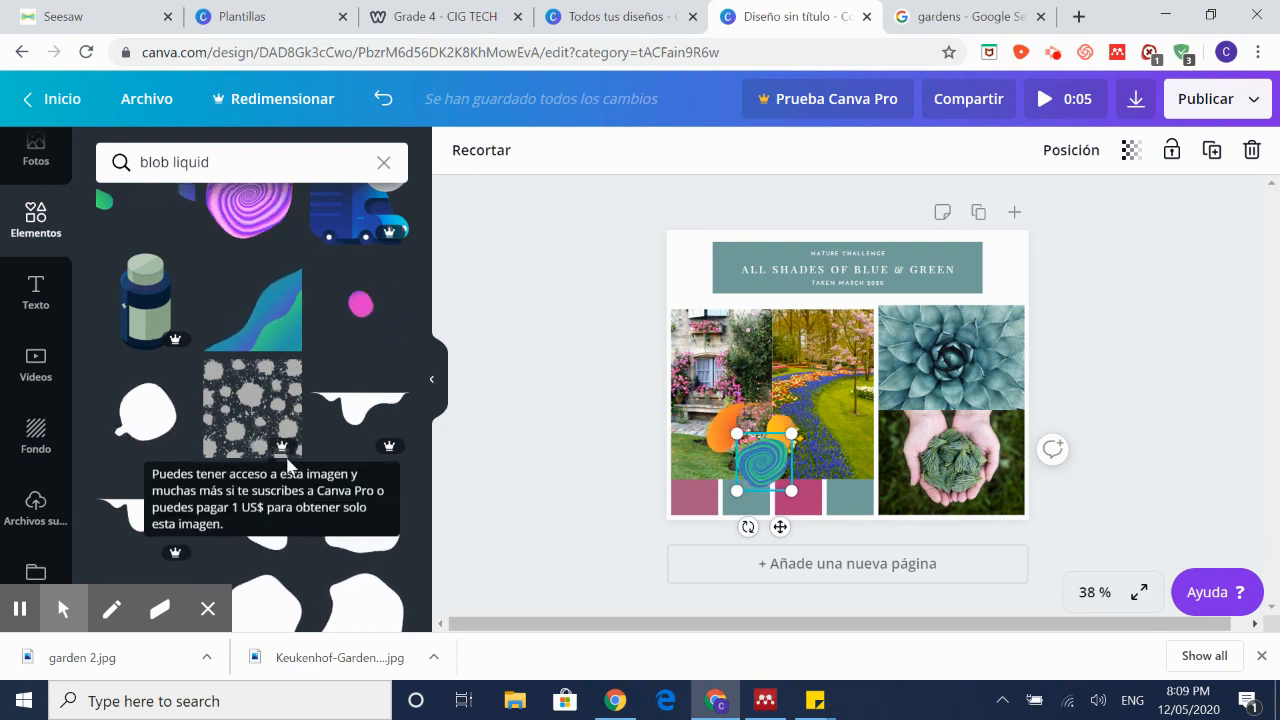
drag(765, 462, 993, 390)
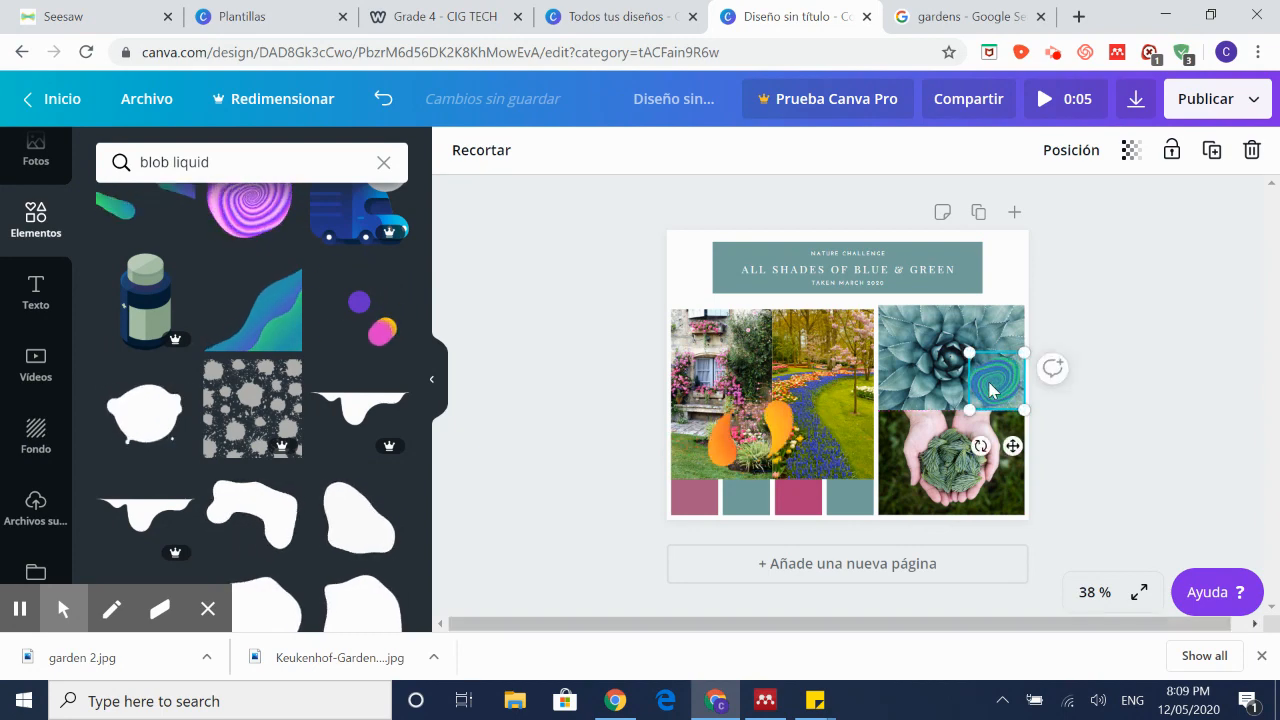
scroll(306, 340, down, 10)
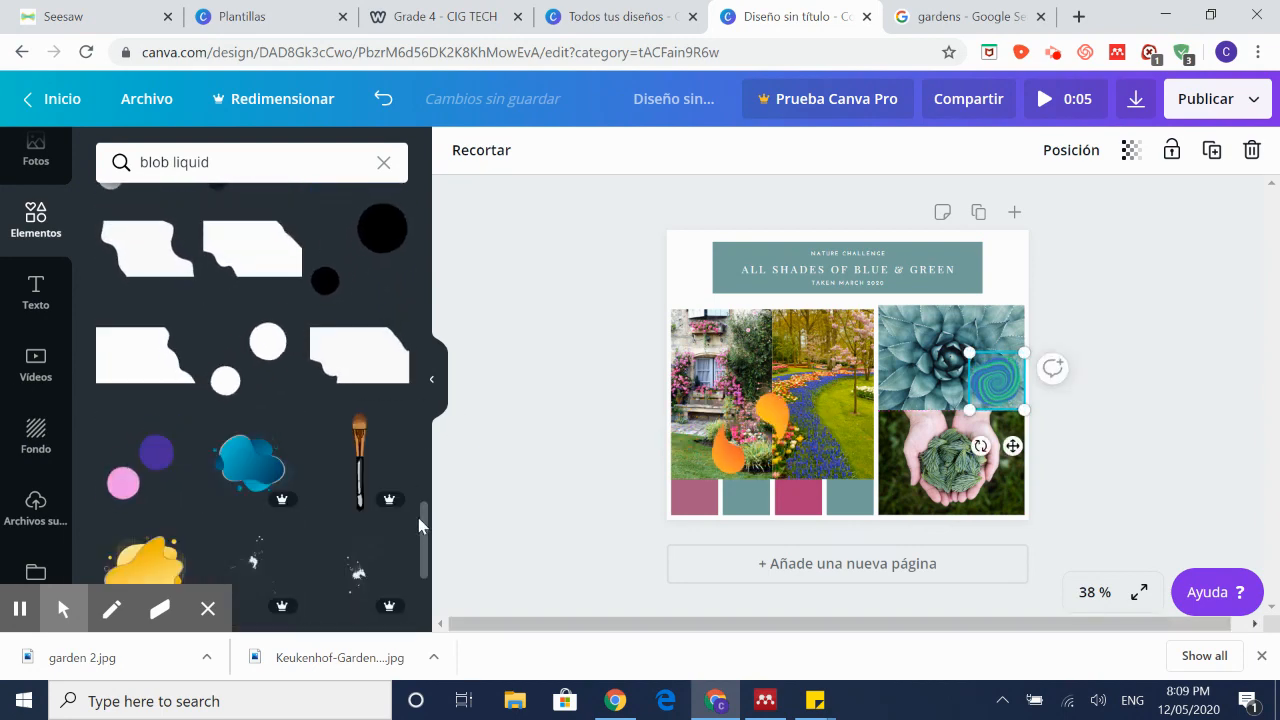
scroll(412, 486, up, 10)
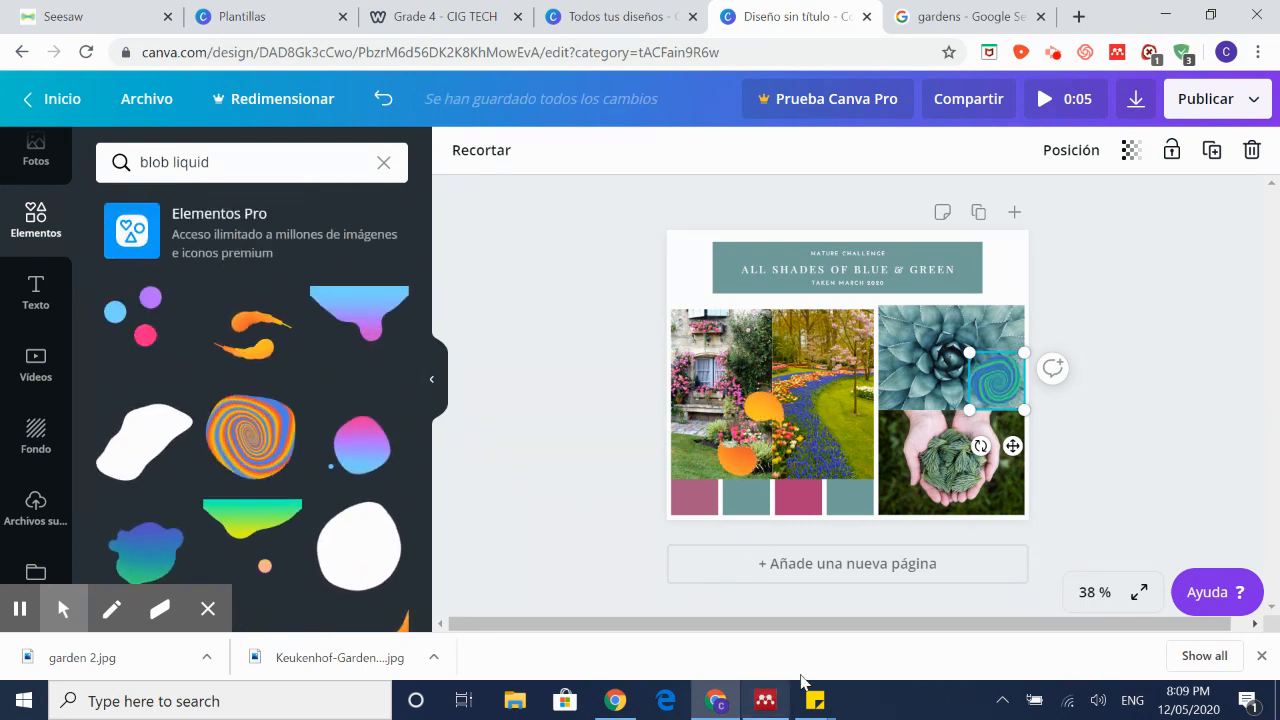
Step: Search Canva elements for 'spark sticker', taken from the note, and scroll through the results
mouse_move(817, 699)
click(852, 635)
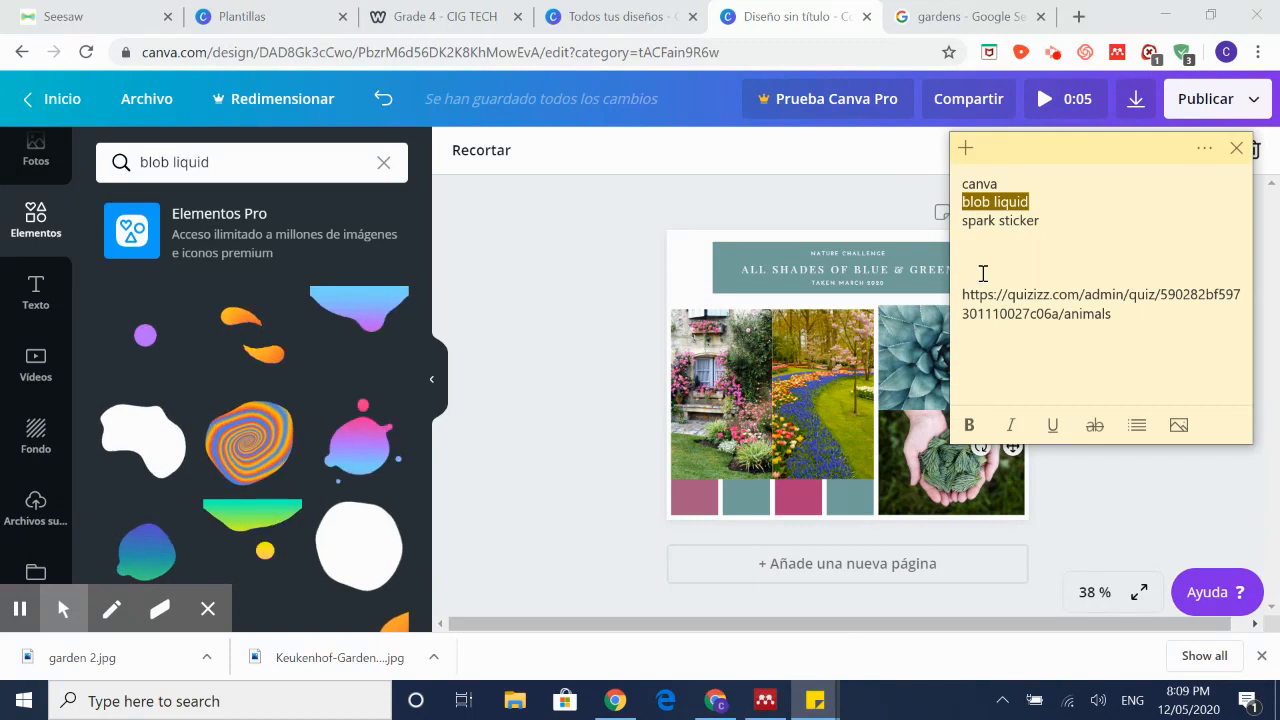
click(384, 162)
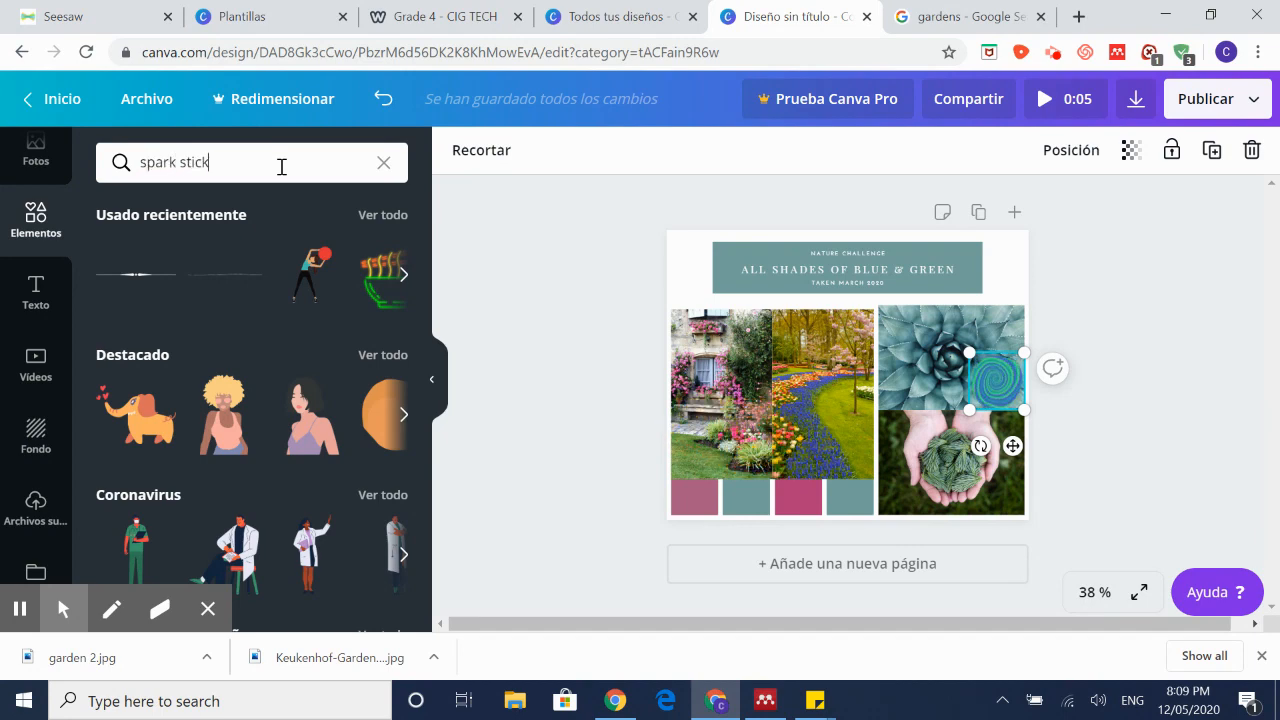
text(spark sticker)
key(Return)
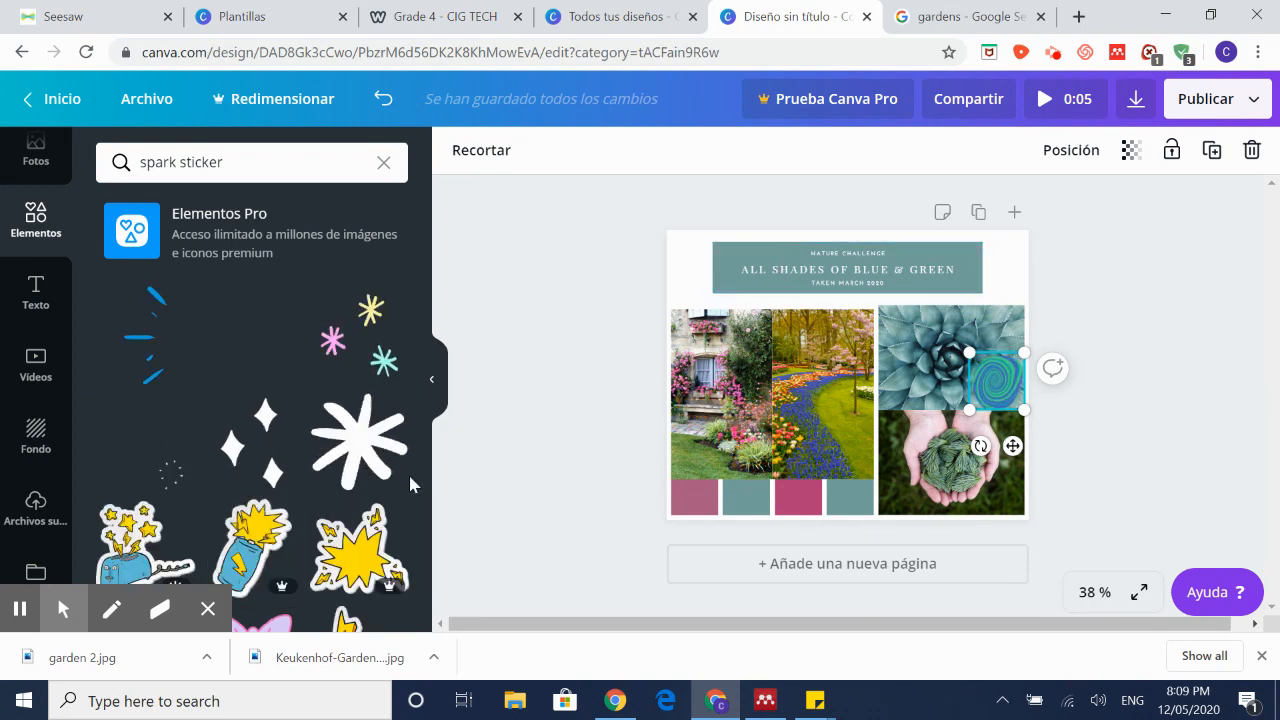
scroll(293, 492, down, 2)
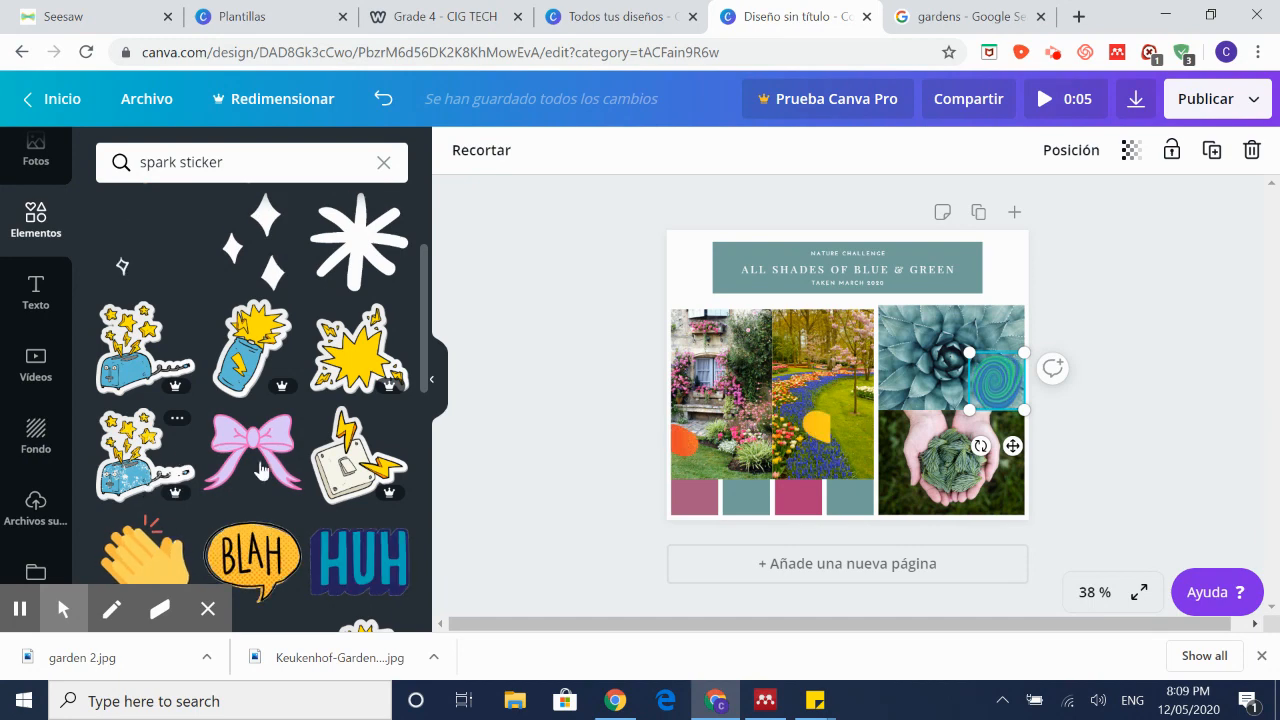
scroll(285, 483, down, 2)
scroll(285, 483, down, 2)
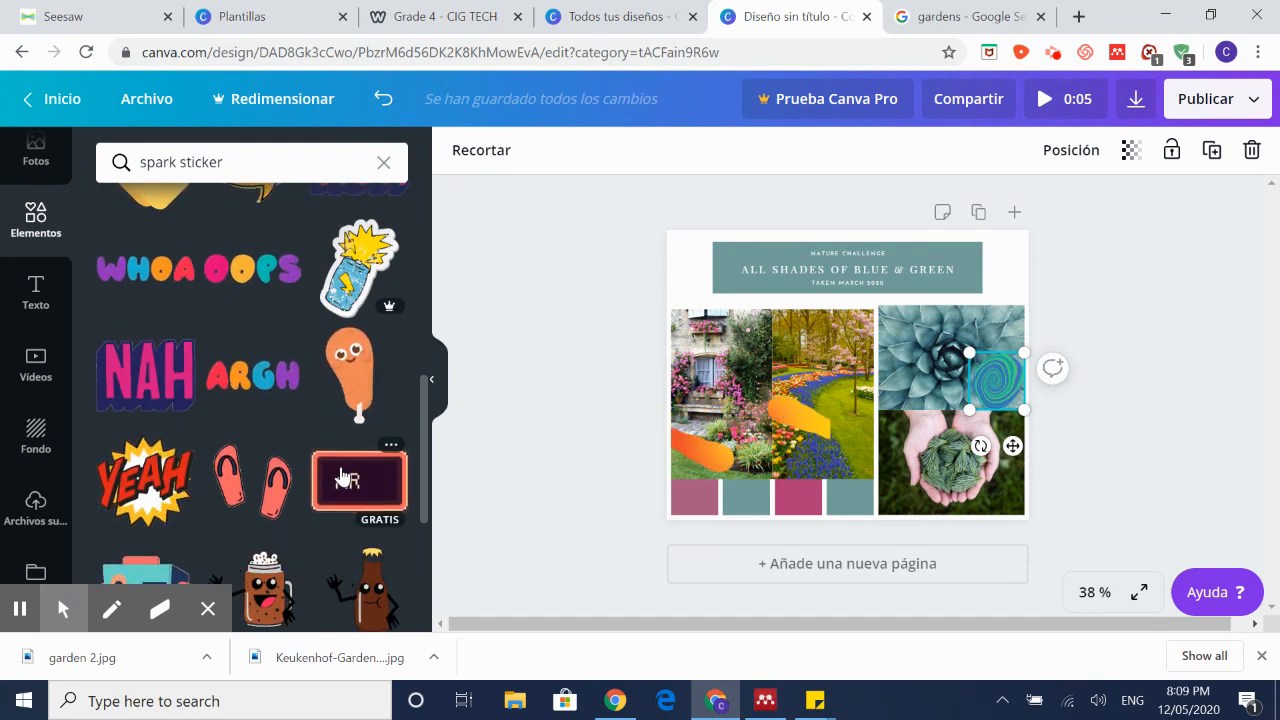
scroll(237, 477, down, 4)
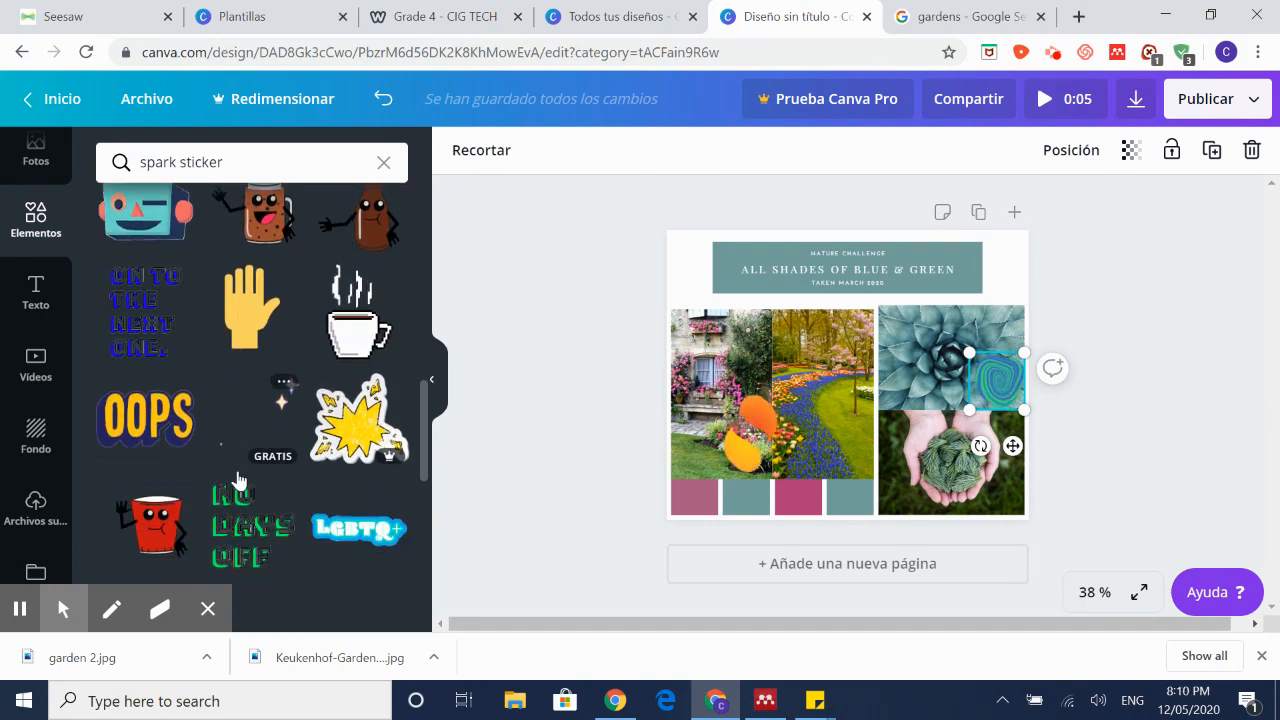
scroll(263, 465, down, 2)
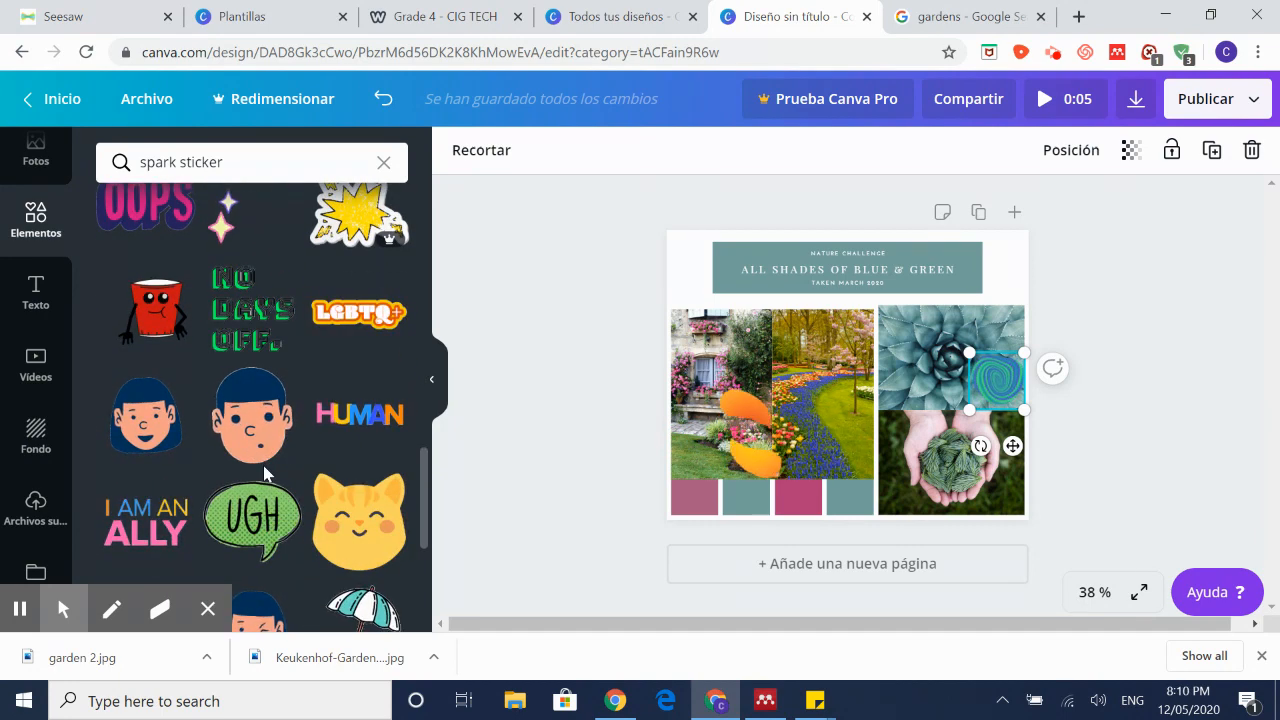
scroll(263, 465, down, 2)
scroll(263, 465, down, 2)
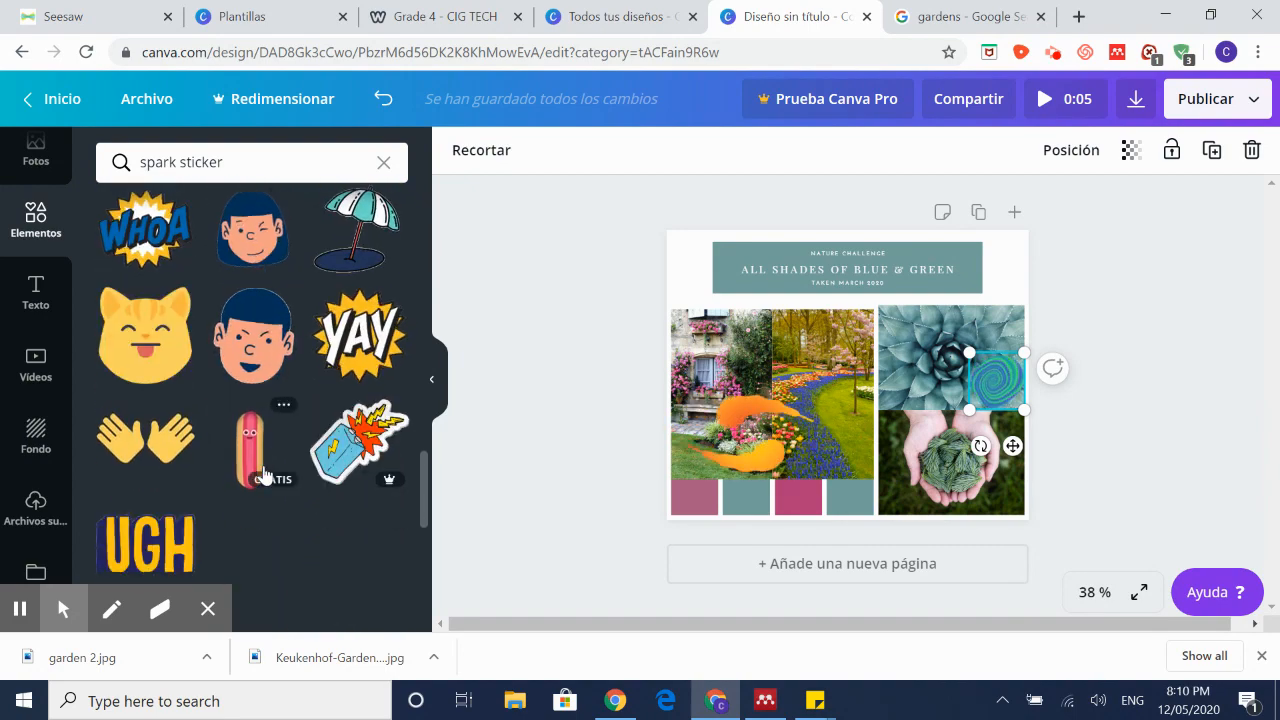
scroll(325, 490, up, 3)
scroll(325, 490, up, 10)
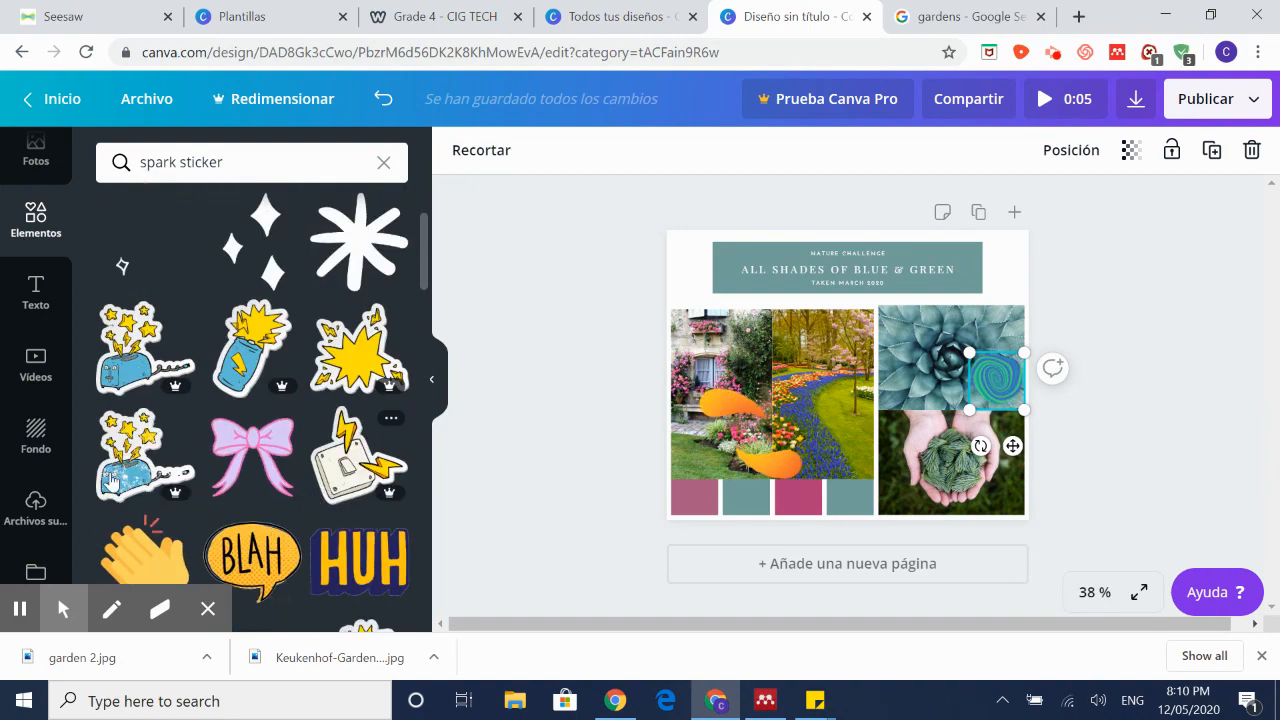
click(358, 335)
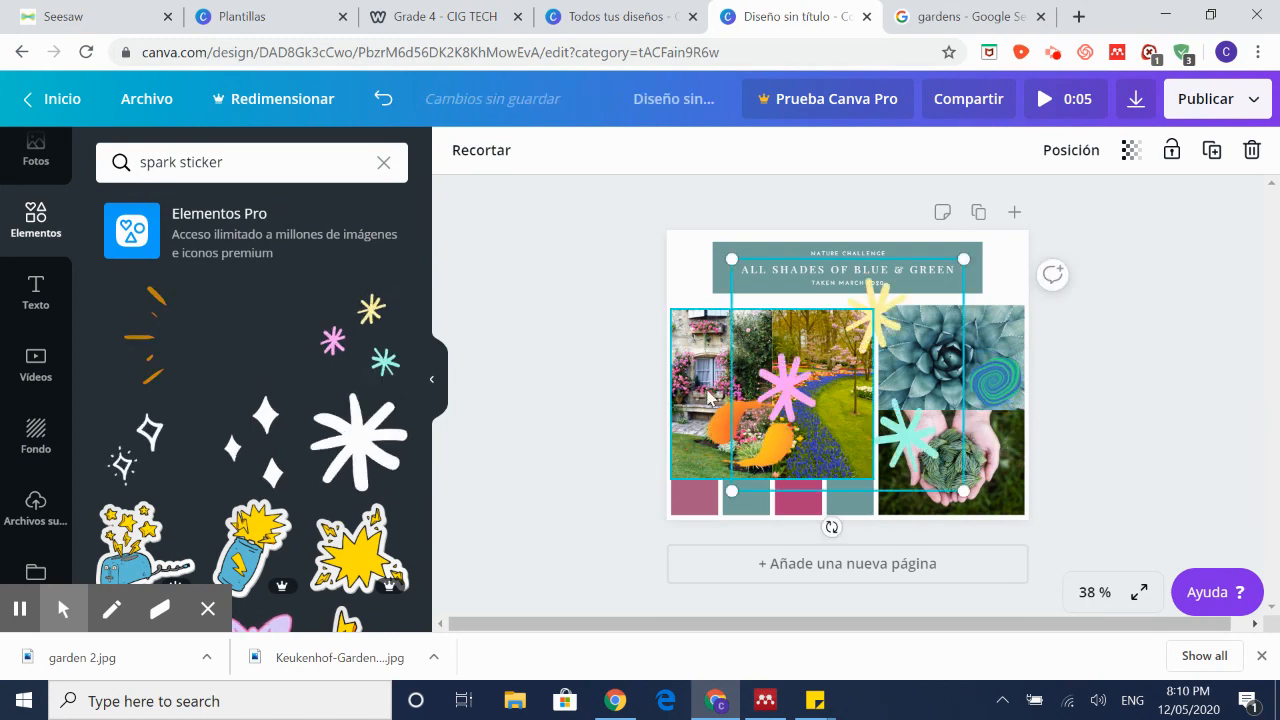
drag(937, 291, 861, 339)
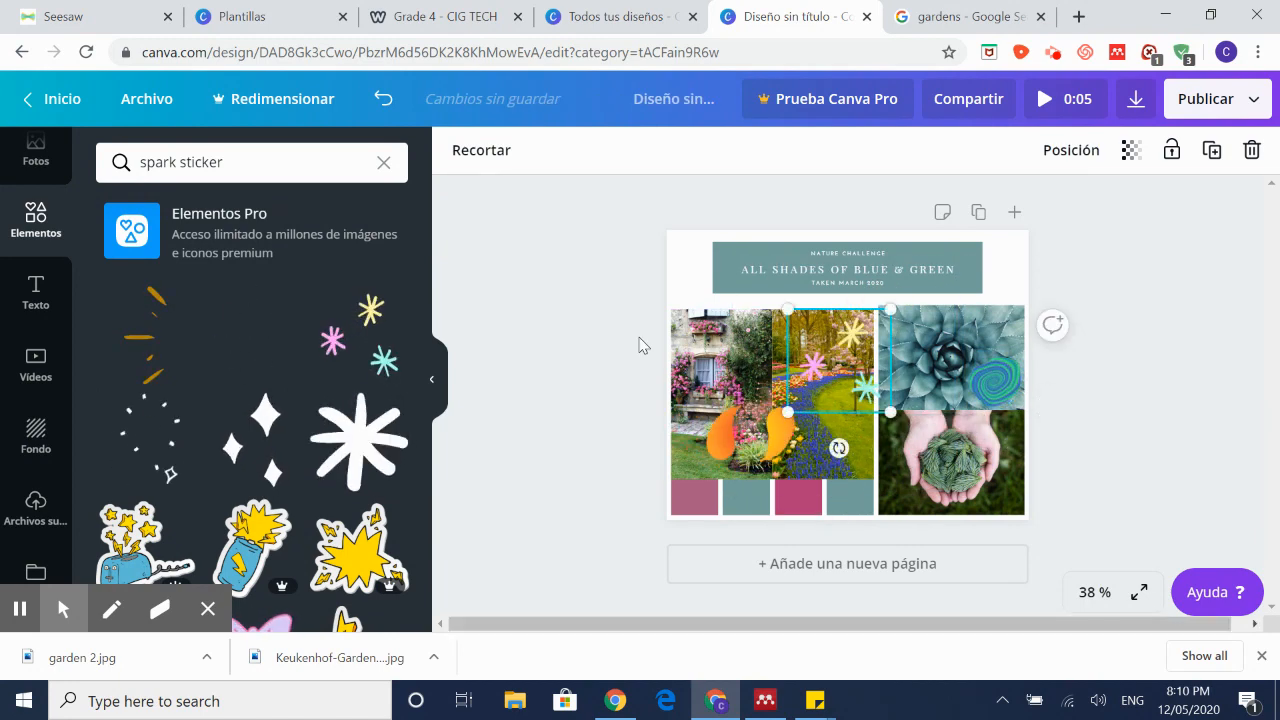
scroll(312, 438, down, 8)
scroll(300, 444, up, 3)
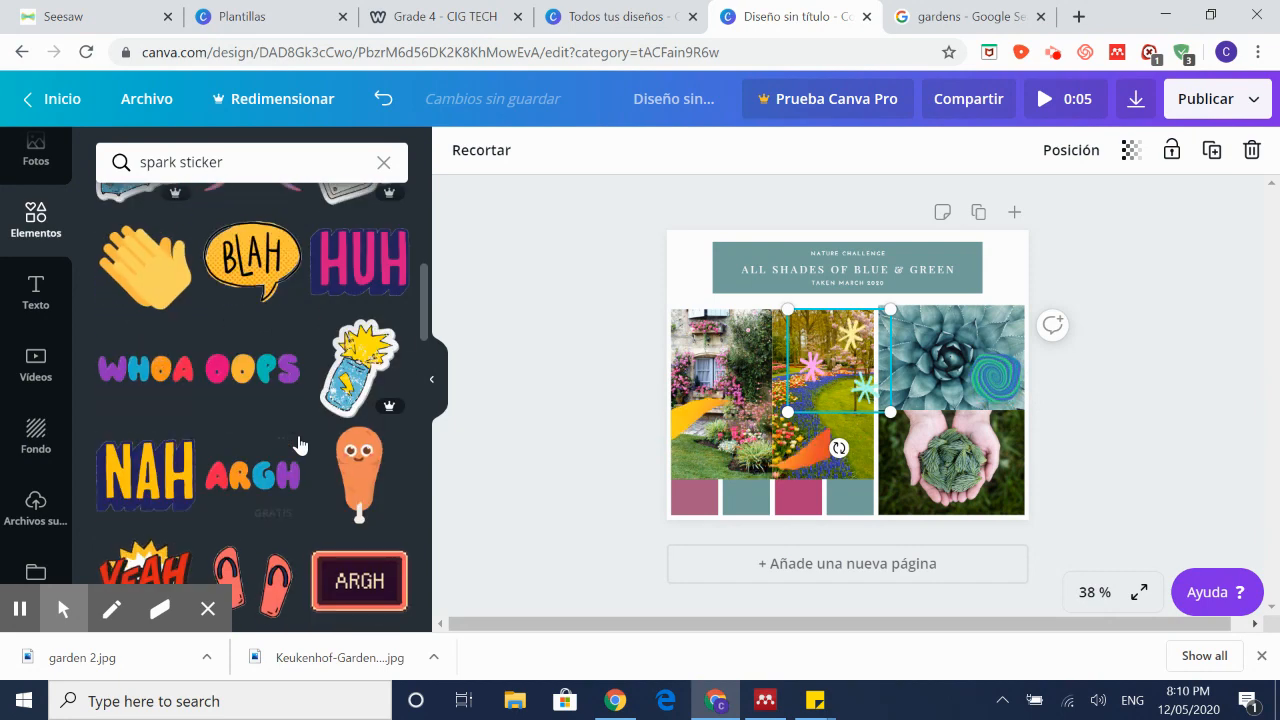
scroll(200, 290, down, 2)
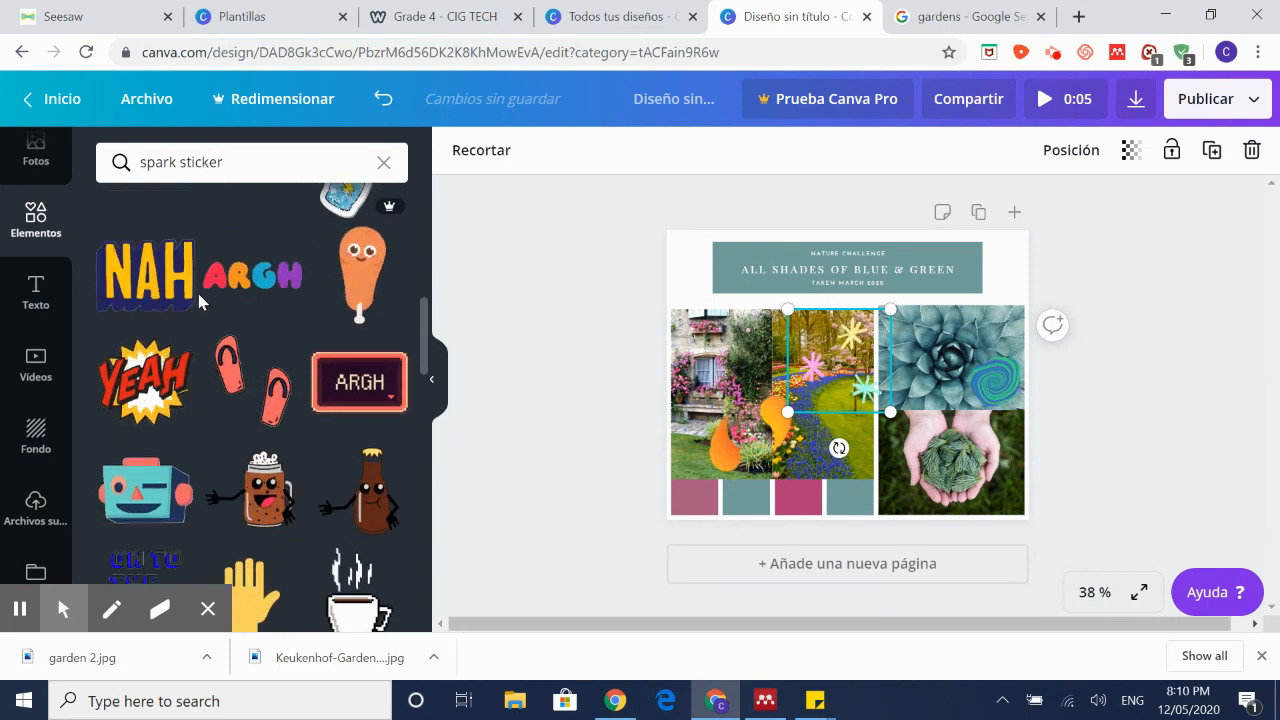
scroll(200, 300, down, 2)
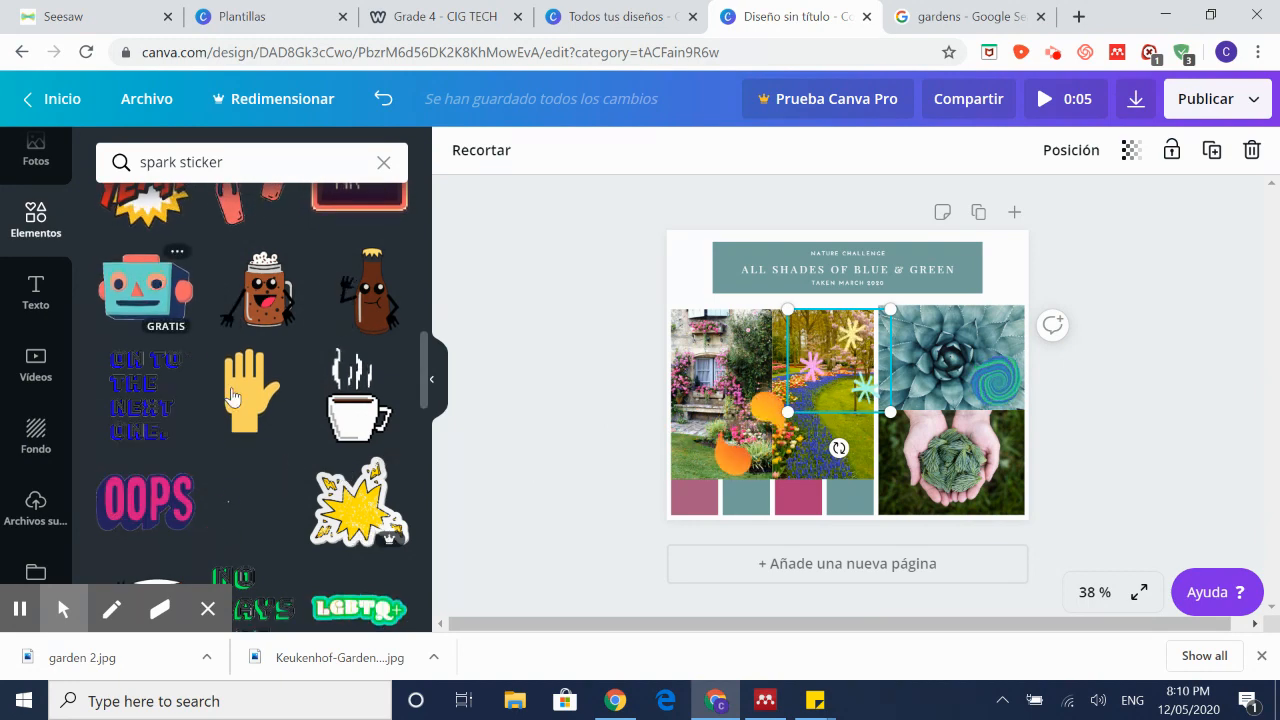
scroll(230, 395, down, 2)
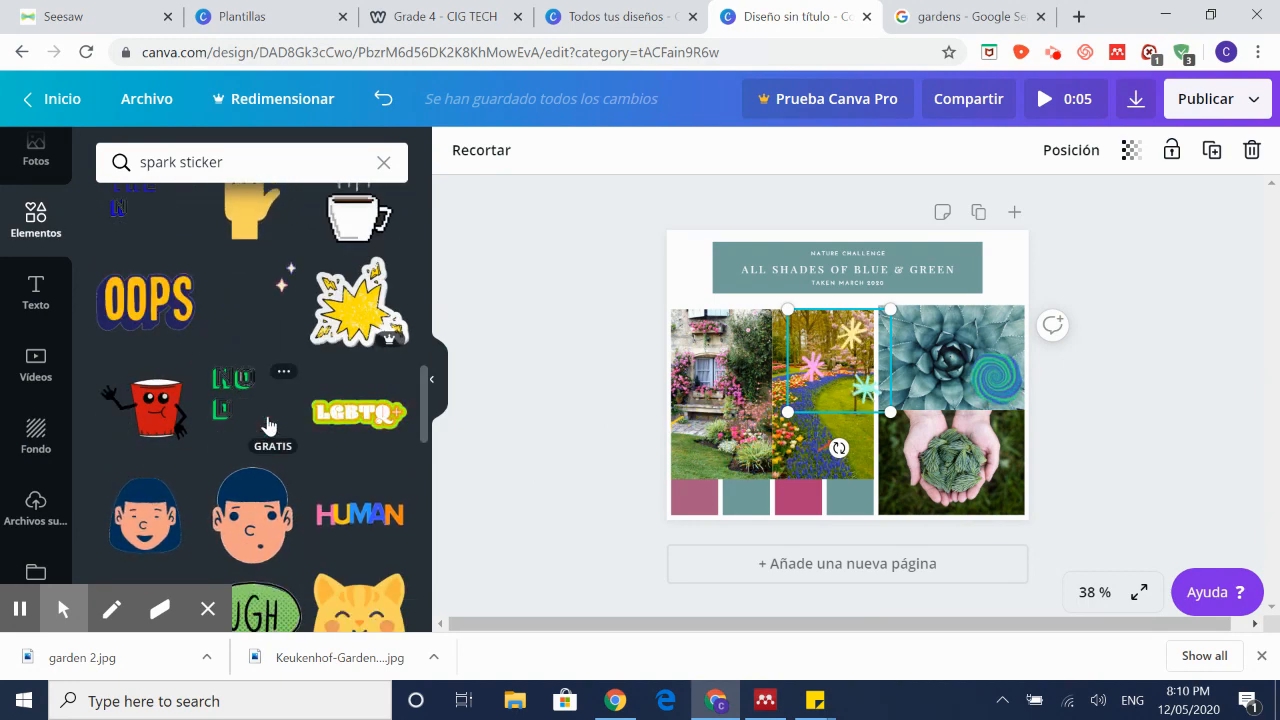
scroll(267, 425, down, 4)
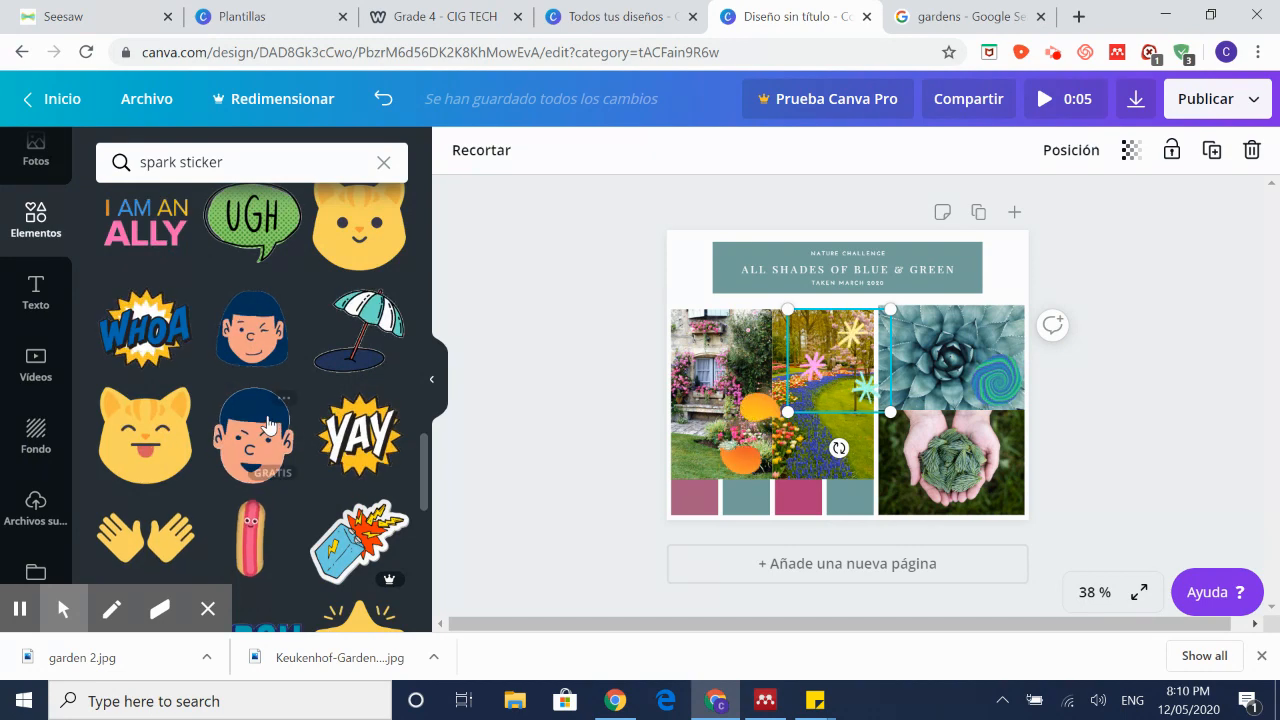
Step: Add the YAY burst sticker, shrunk onto the hands photo's bottom-right corner
click(410, 452)
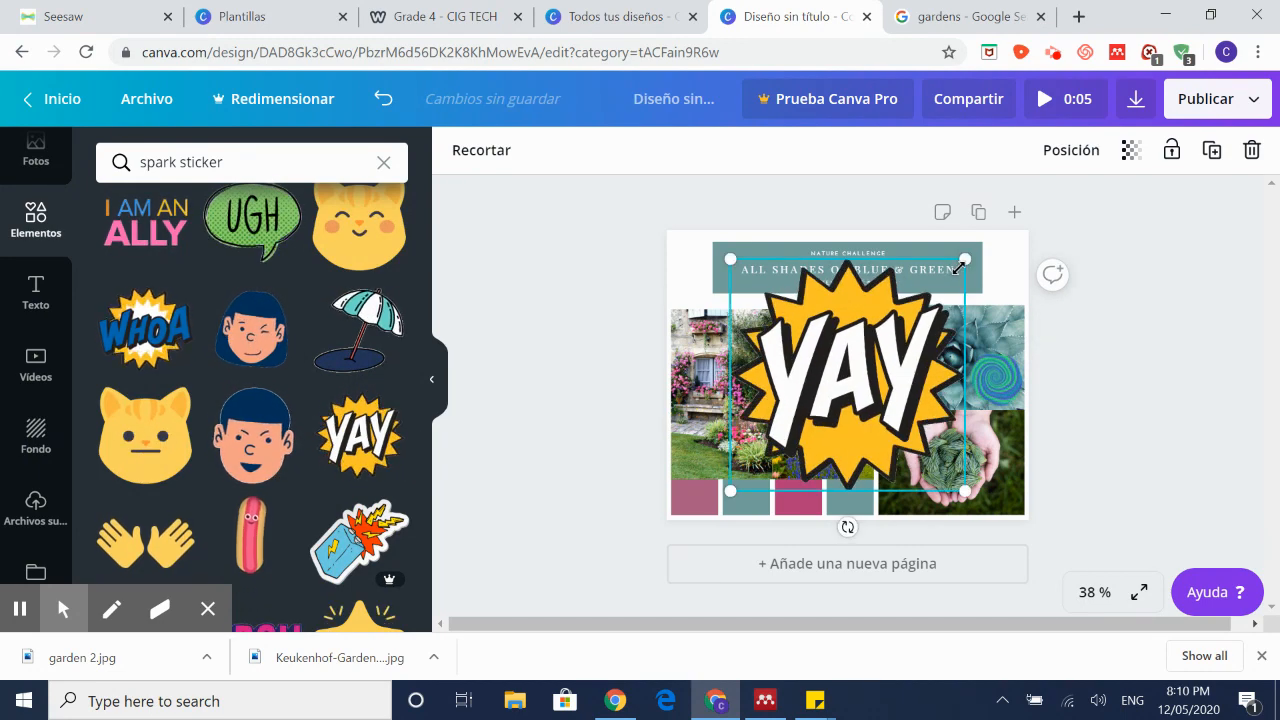
drag(896, 315, 1019, 483)
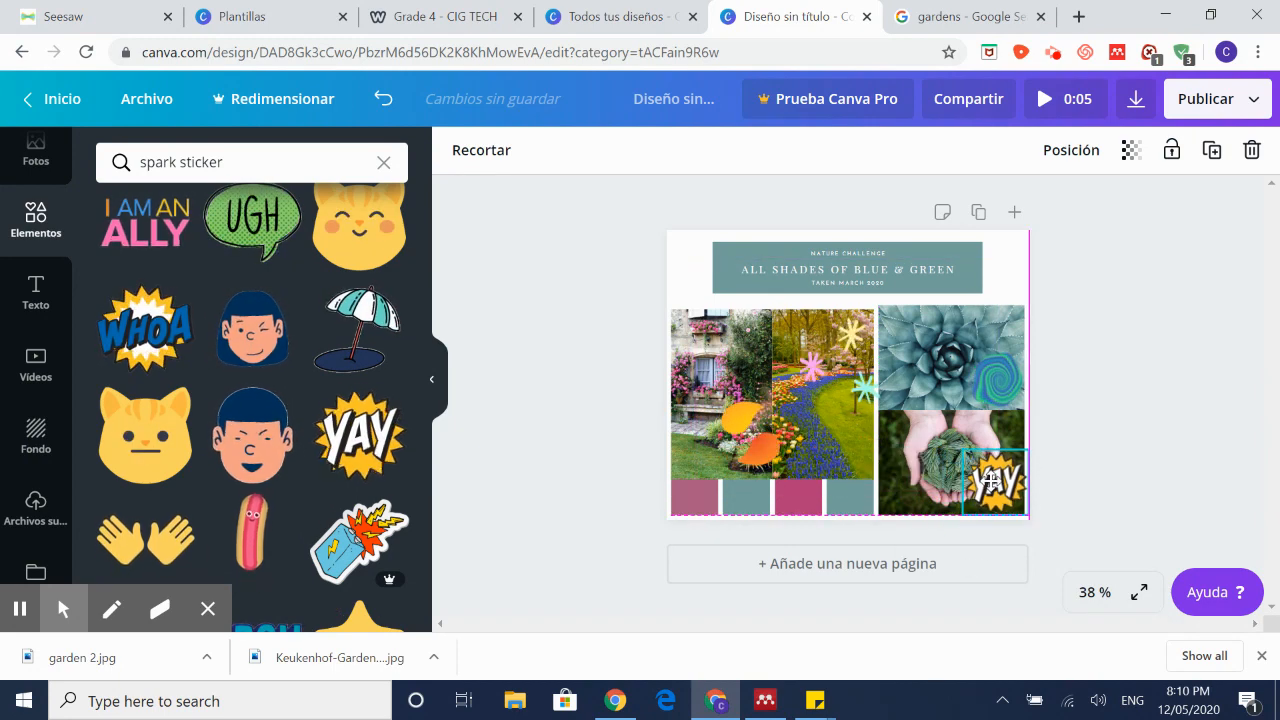
scroll(210, 428, down, 10)
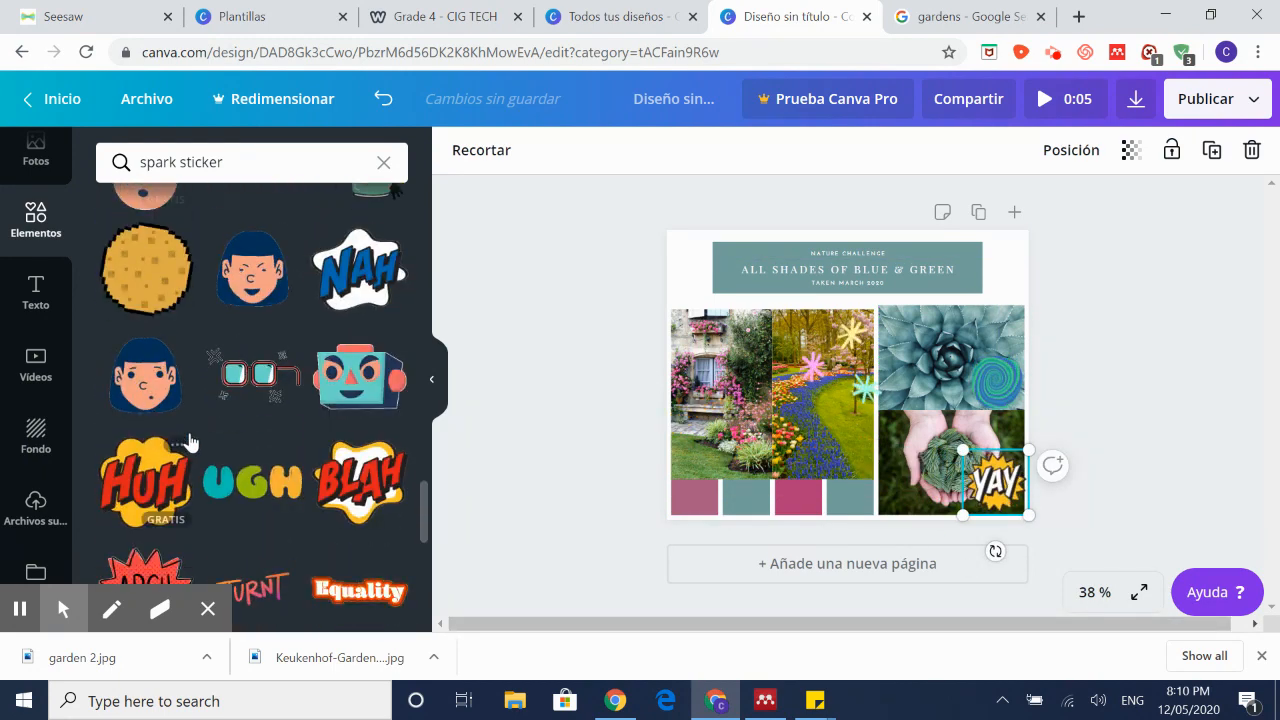
scroll(218, 415, down, 10)
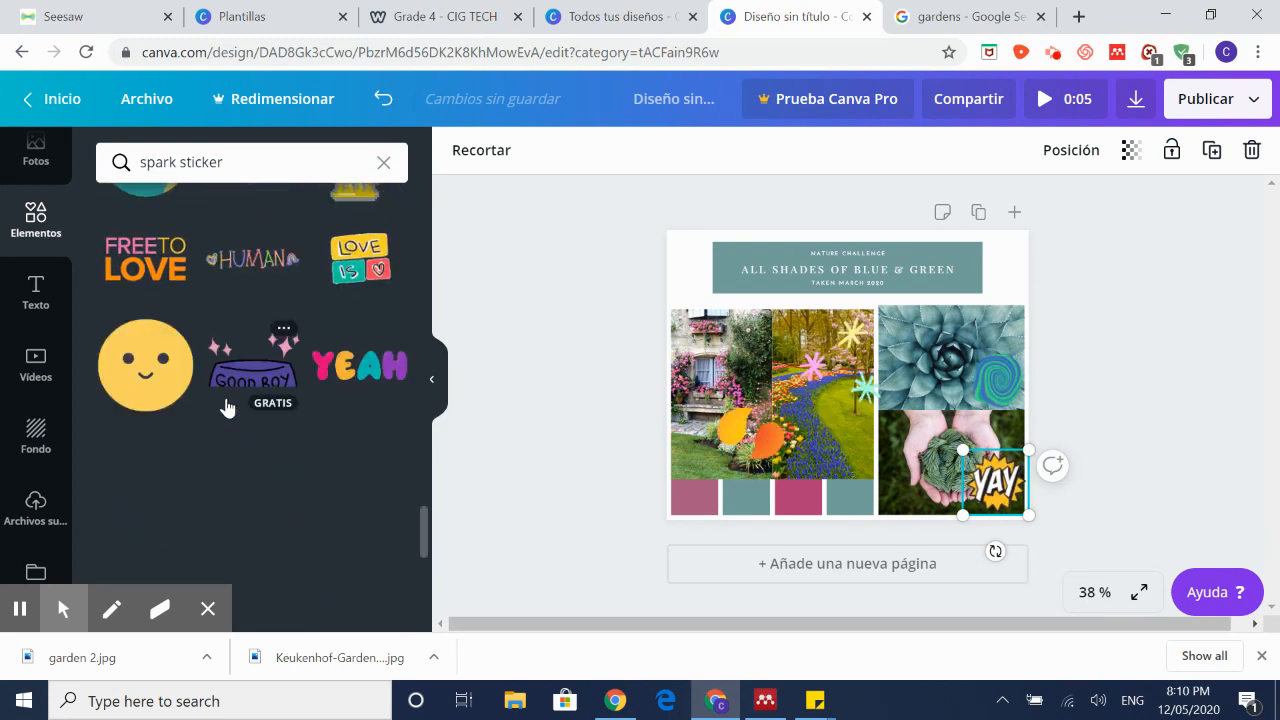
scroll(255, 420, down, 10)
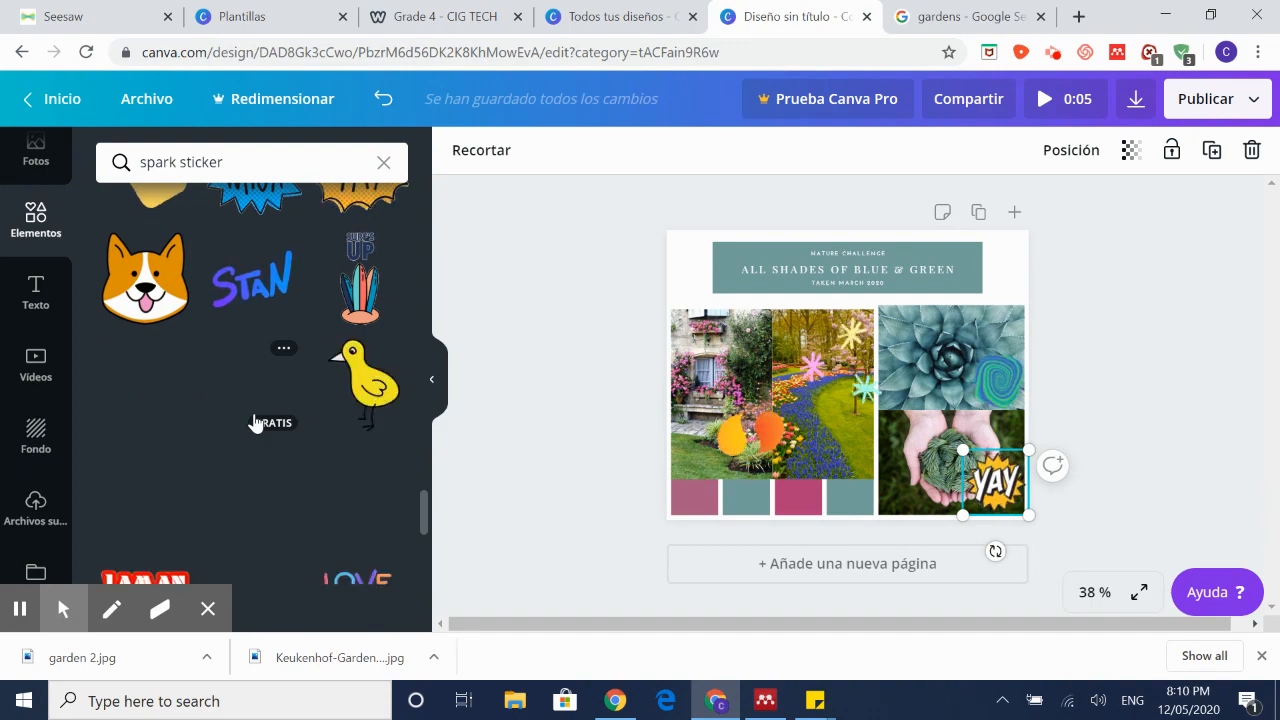
scroll(255, 423, up, 15)
scroll(255, 422, up, 10)
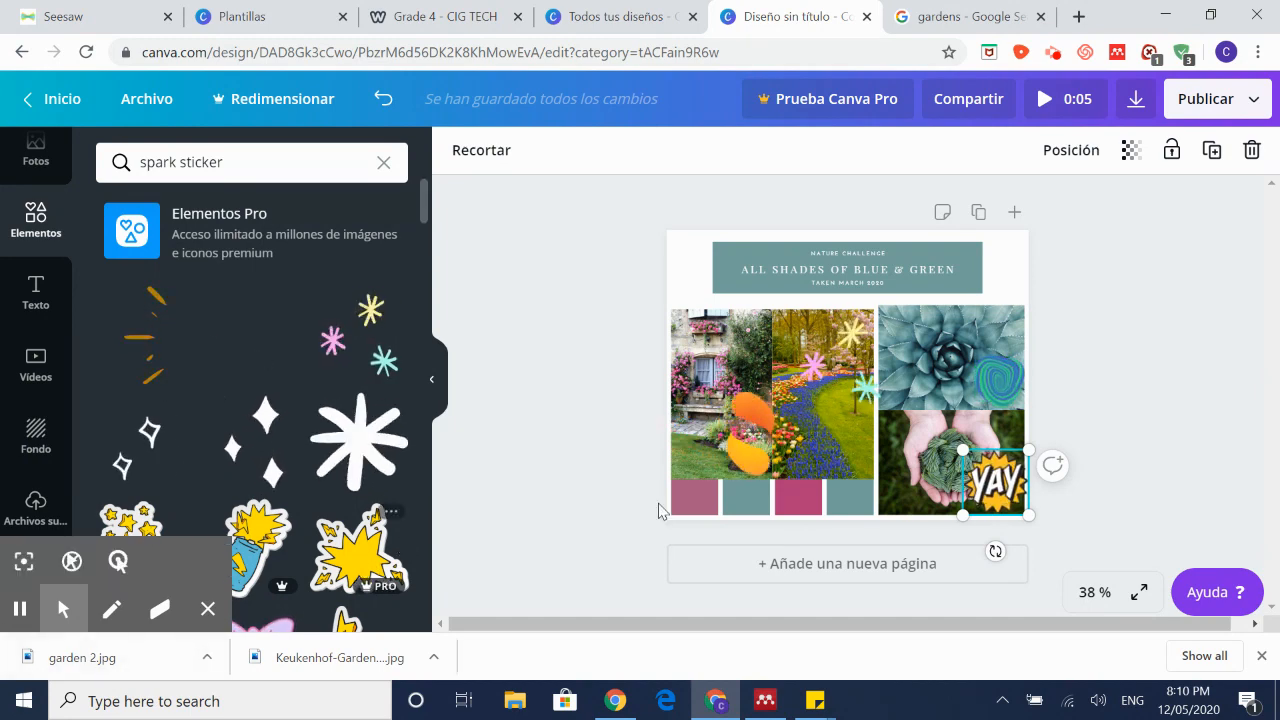
Step: Replace the title block's subtitle line with the creator's name and date
click(882, 285)
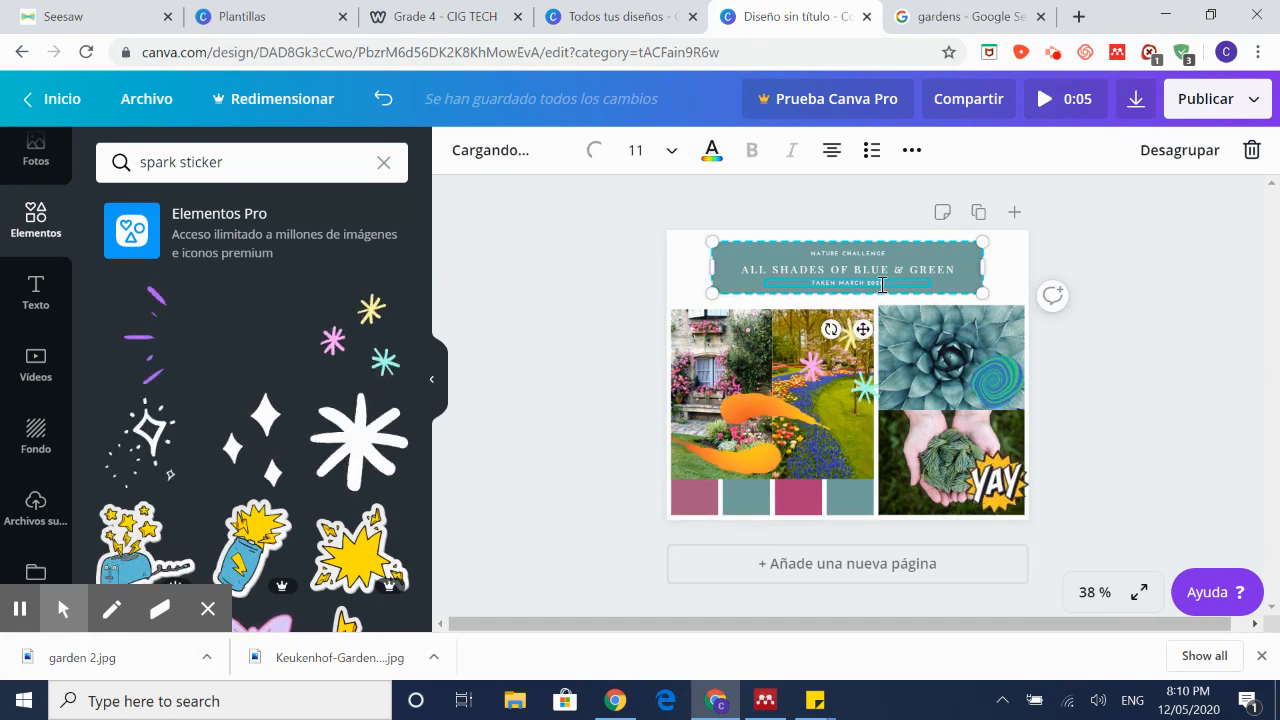
key(BackSpace)
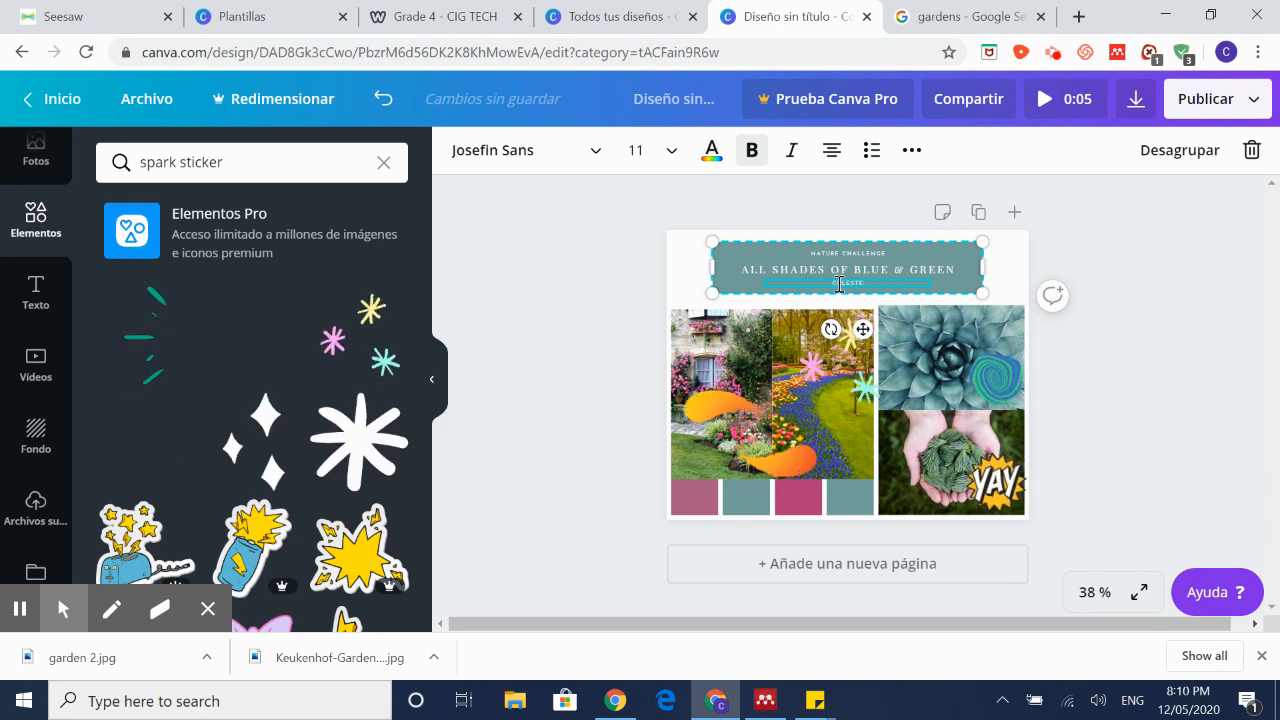
text(CELESTE LEMUS)
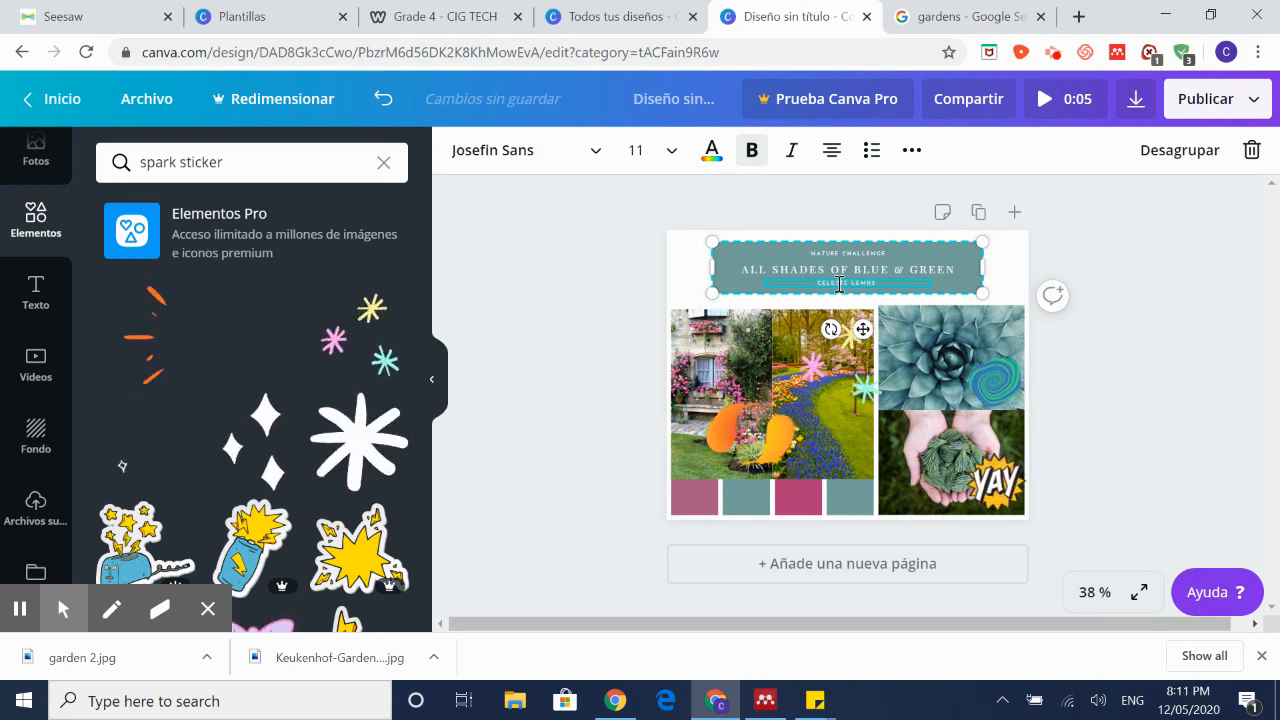
text( MAY 2020)
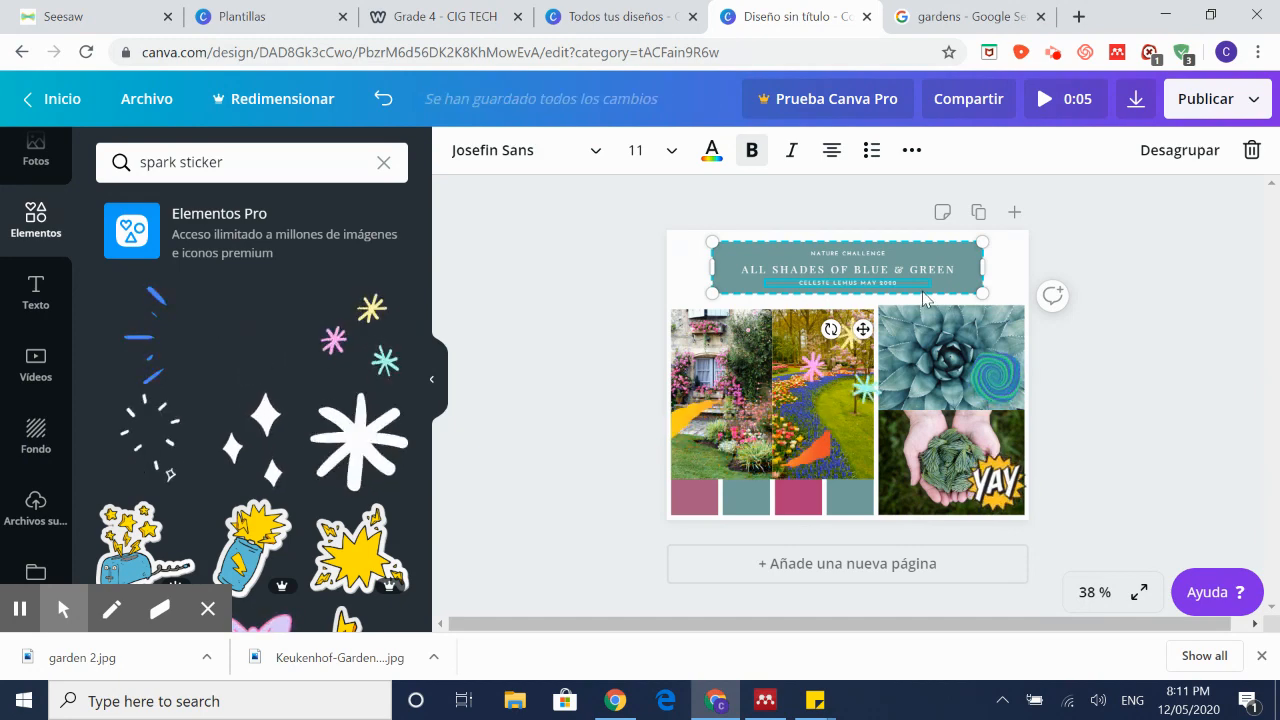
Step: Select the whole ALL SHADES OF BLUE & GREEN title line
double_click(878, 256)
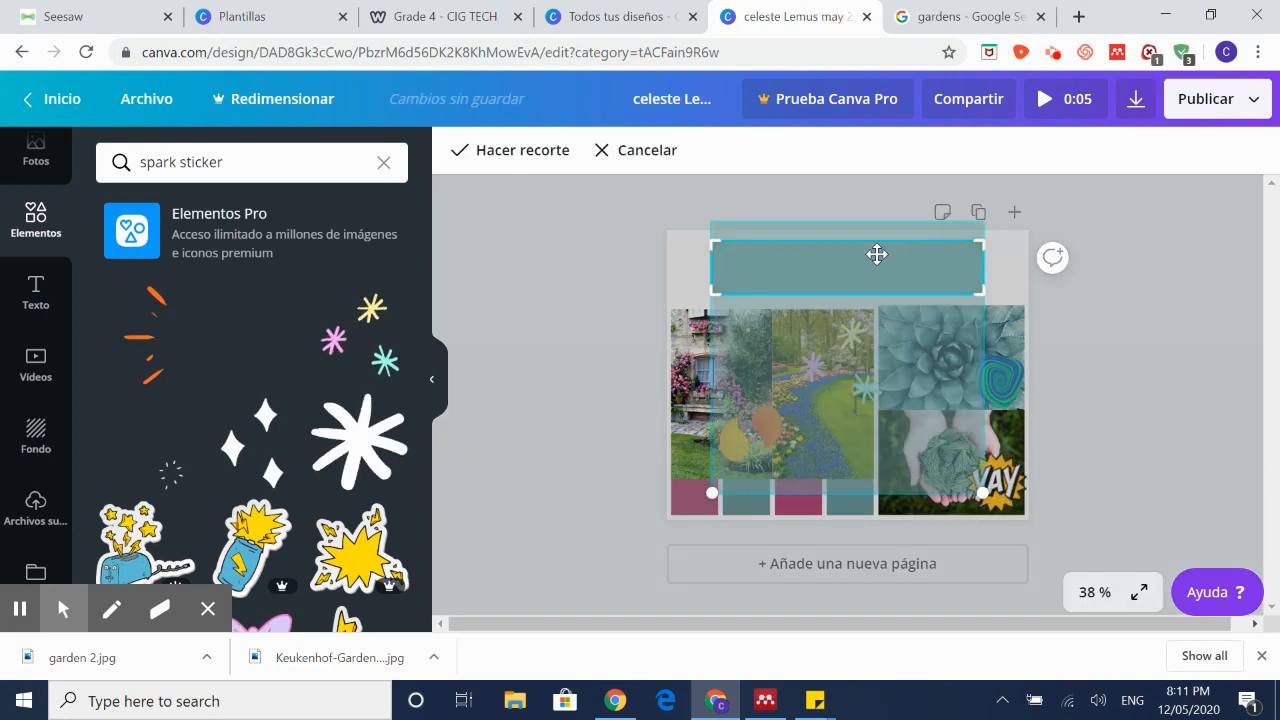
click(1180, 298)
click(884, 254)
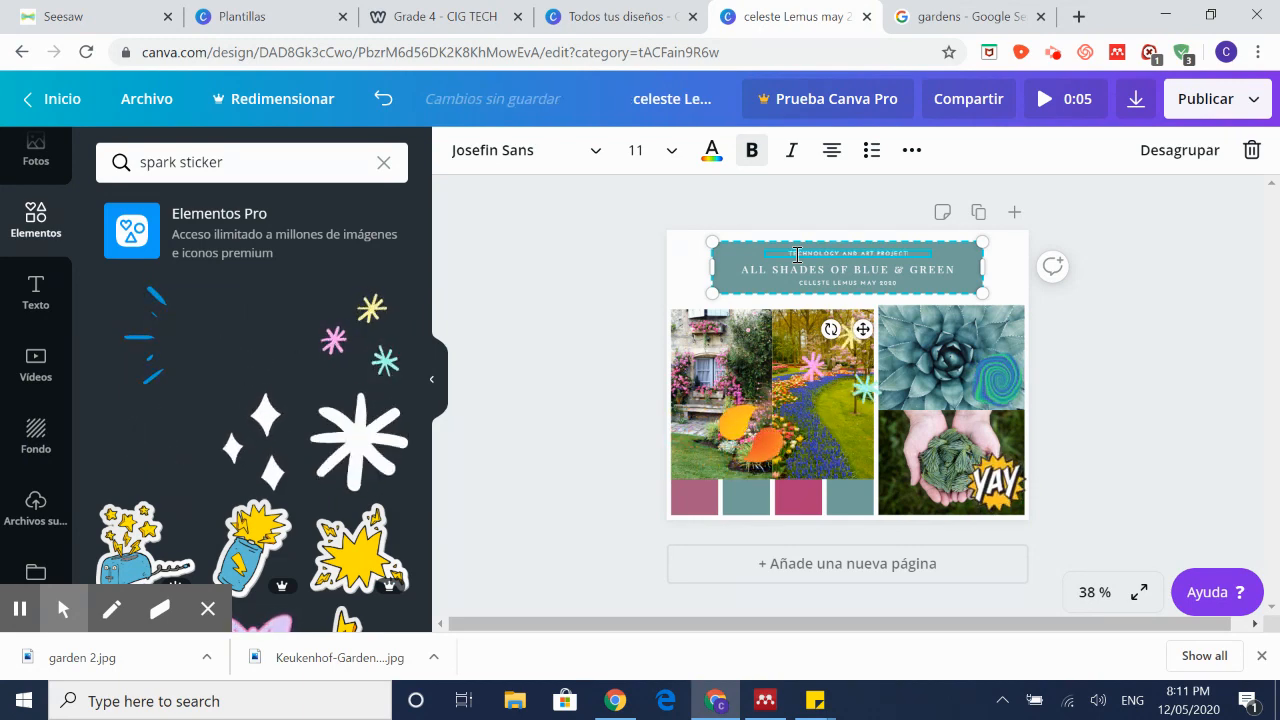
click(807, 270)
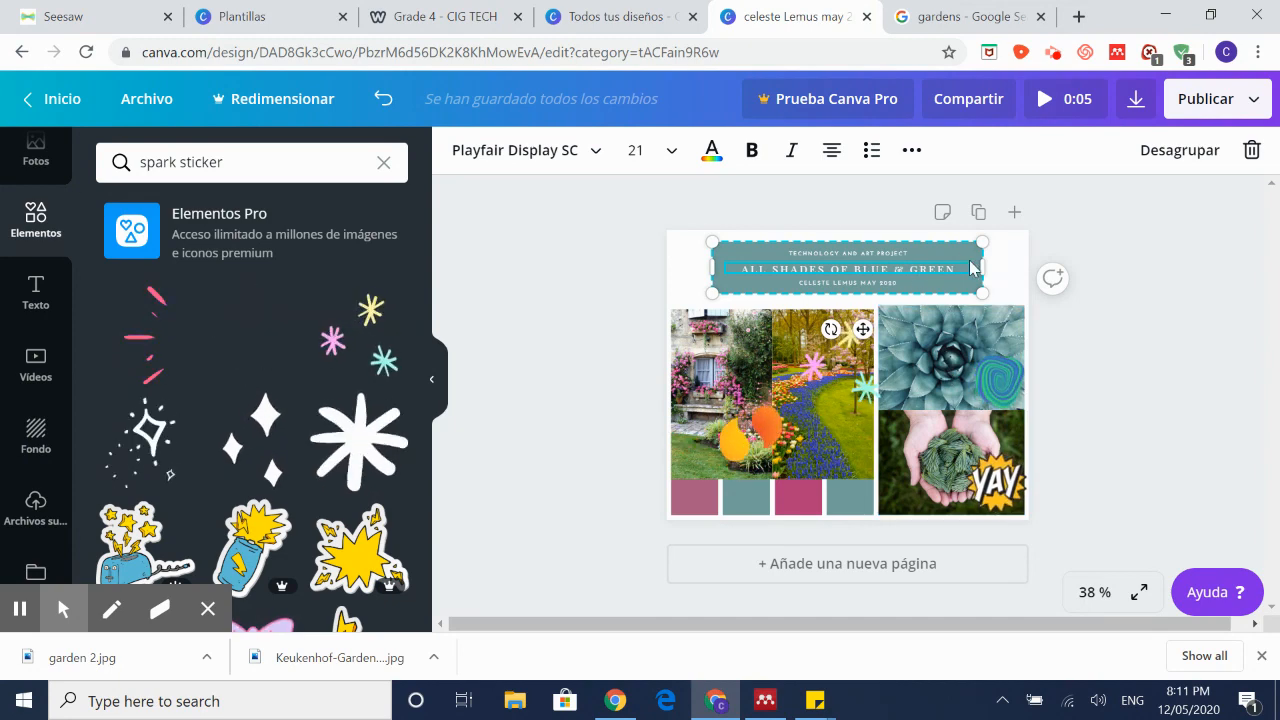
drag(955, 269, 616, 285)
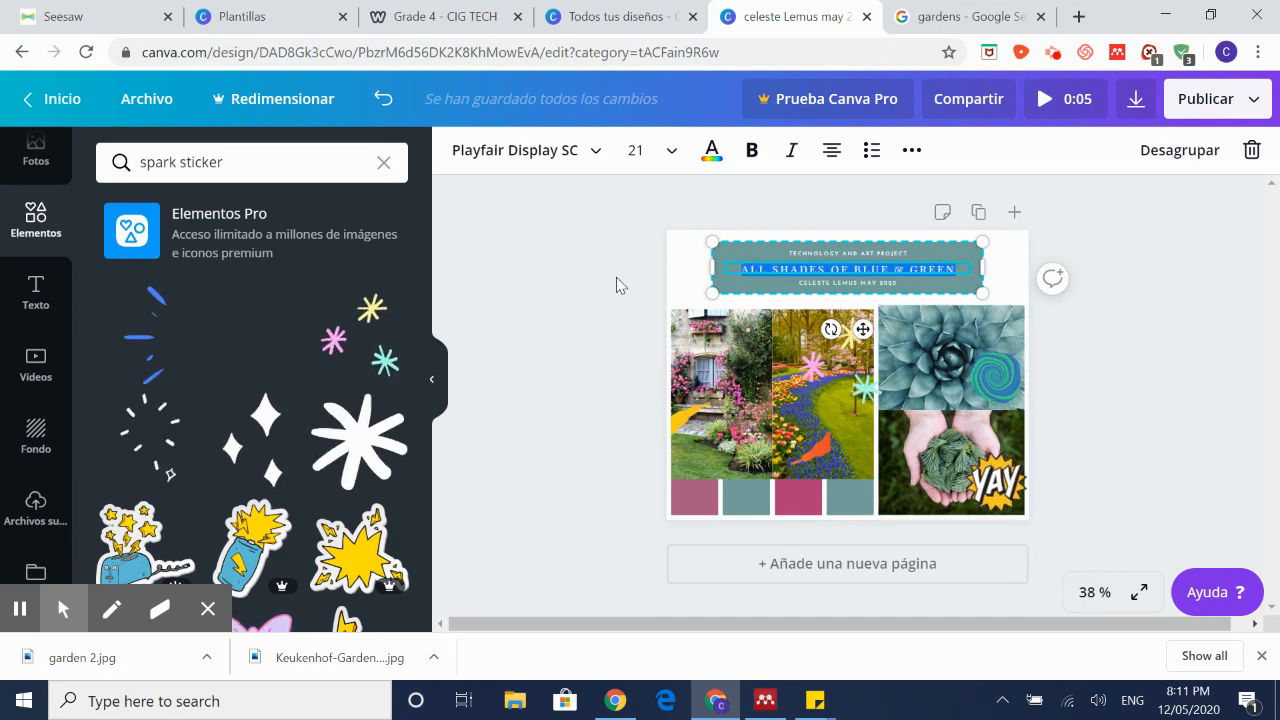
Step: Color the ALL SHADES OF BLUE & GREEN line black using the photo palette swatch
click(713, 150)
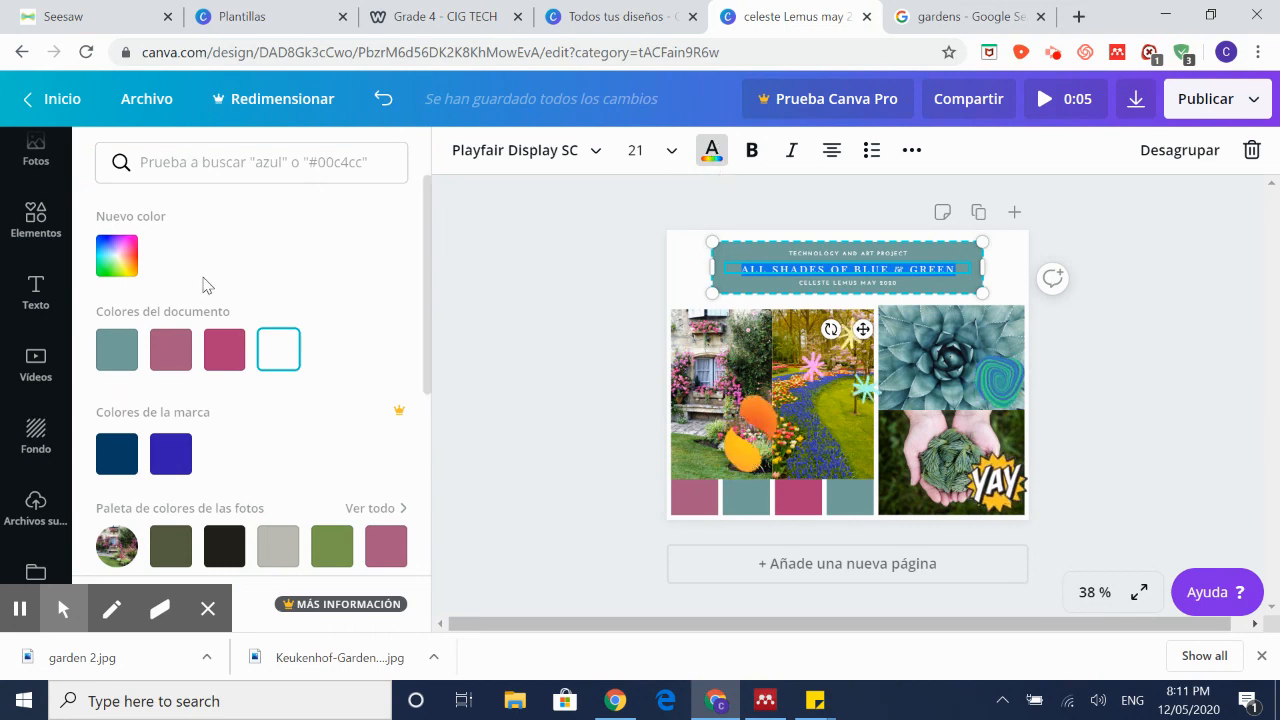
click(224, 546)
click(965, 327)
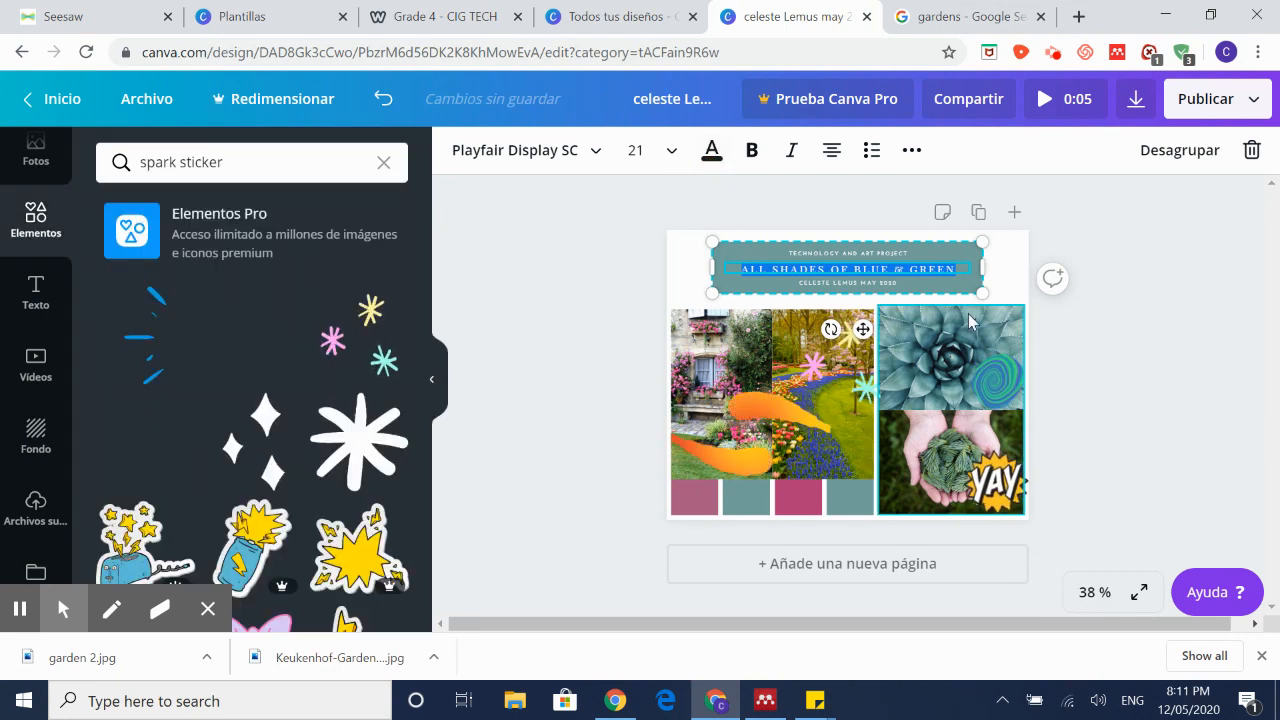
click(838, 282)
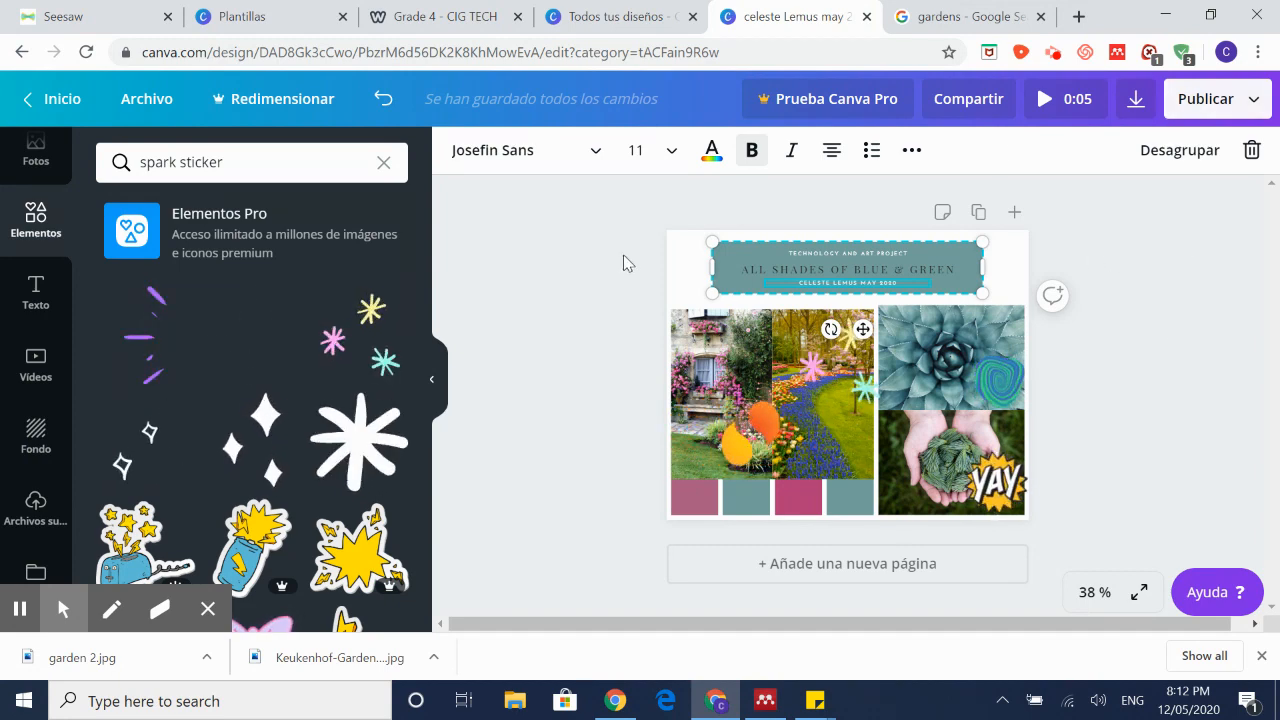
Step: Clear the sticker search and open Publicar > Descargar with GIF as the file type
click(384, 162)
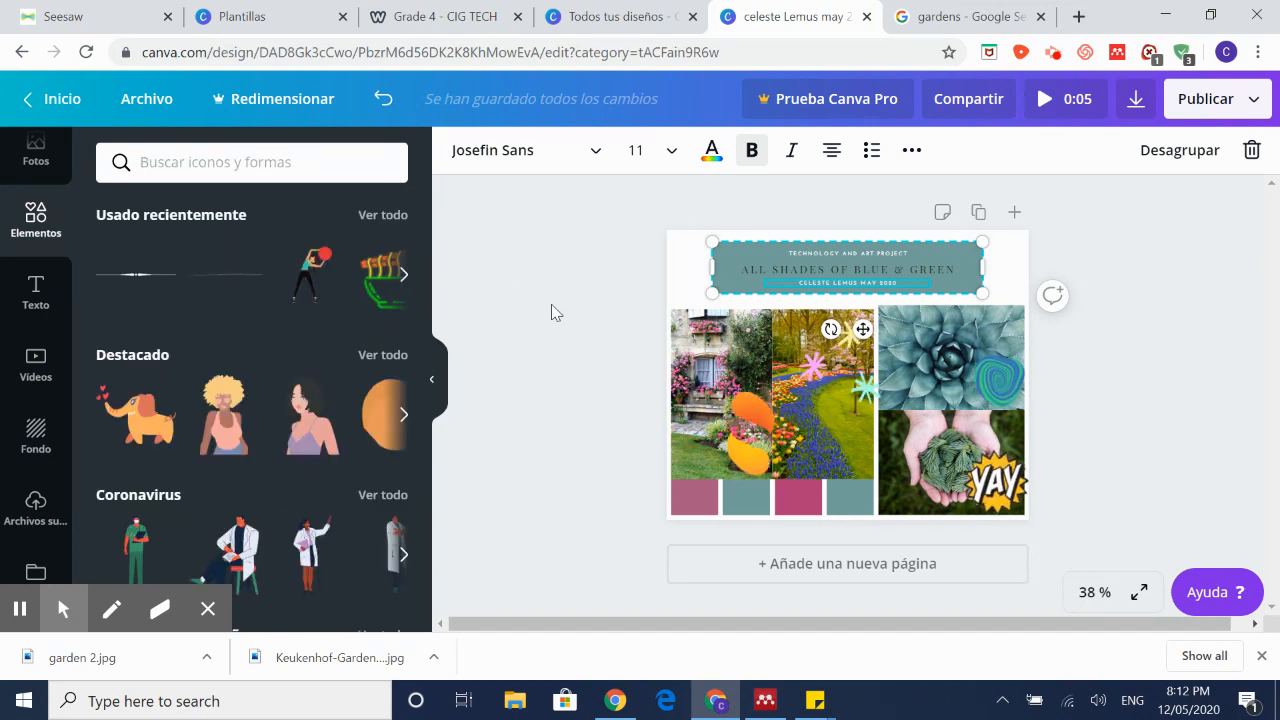
click(1206, 99)
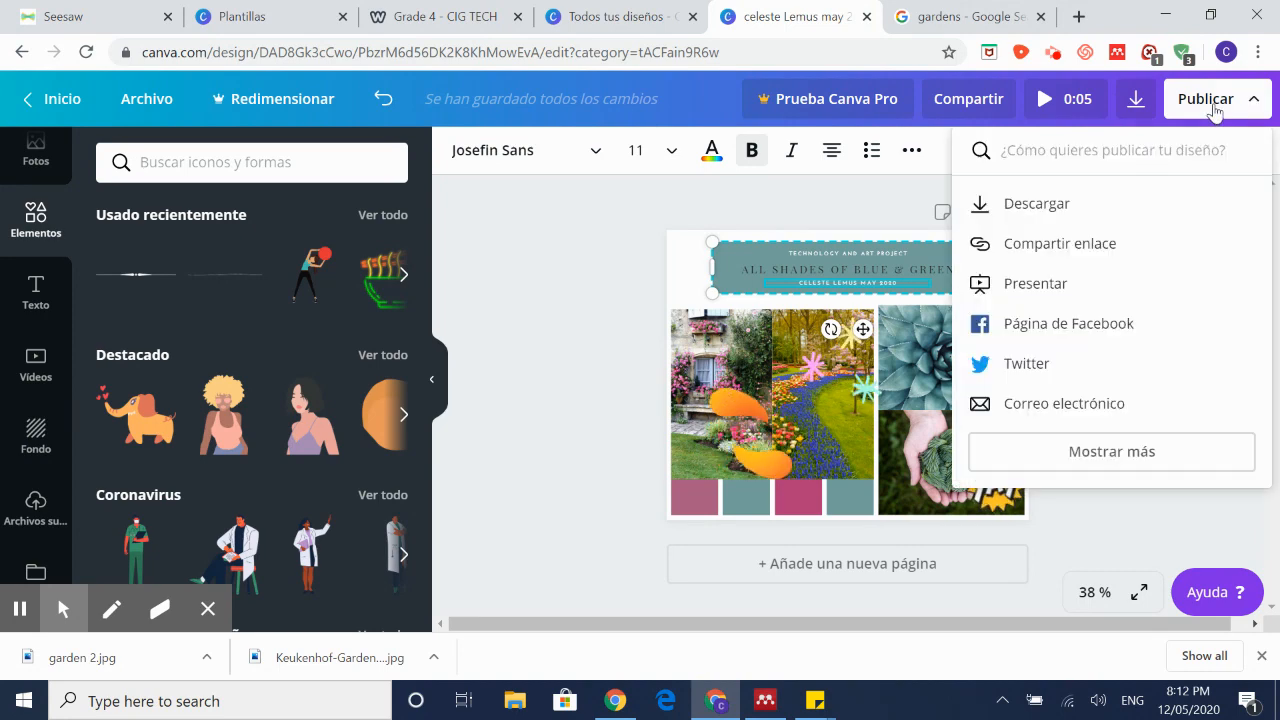
click(1040, 210)
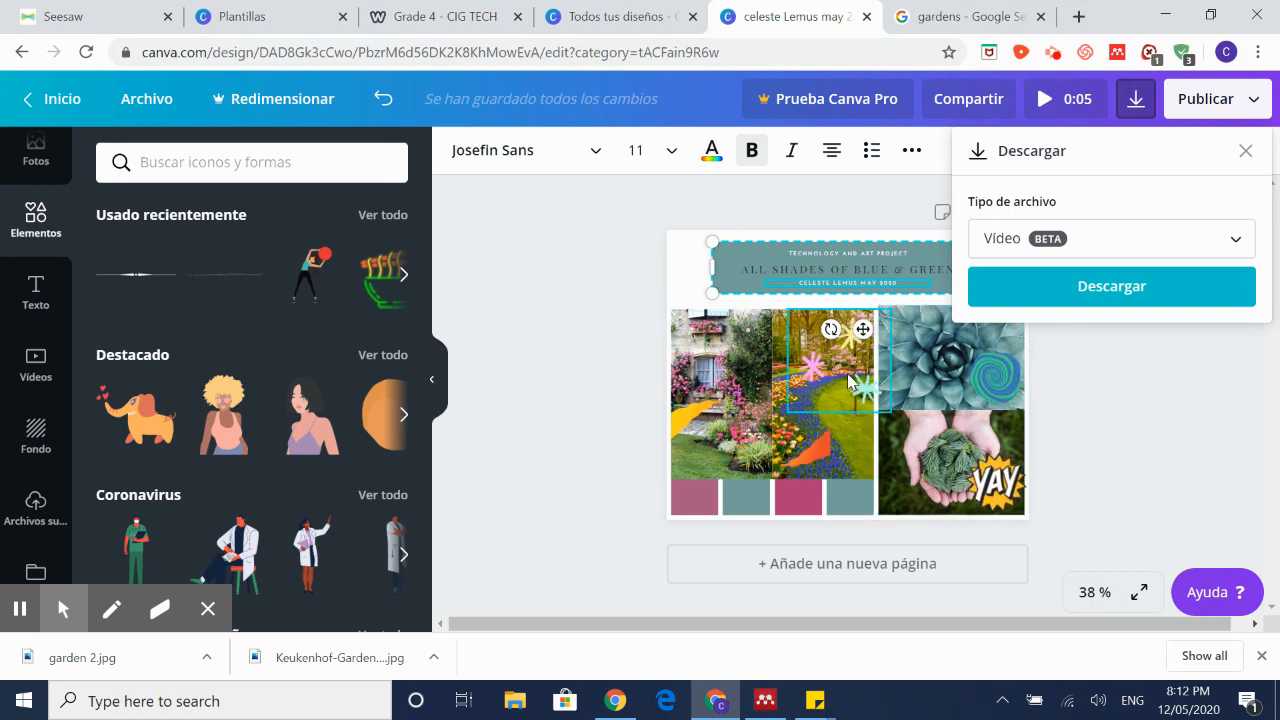
click(1078, 244)
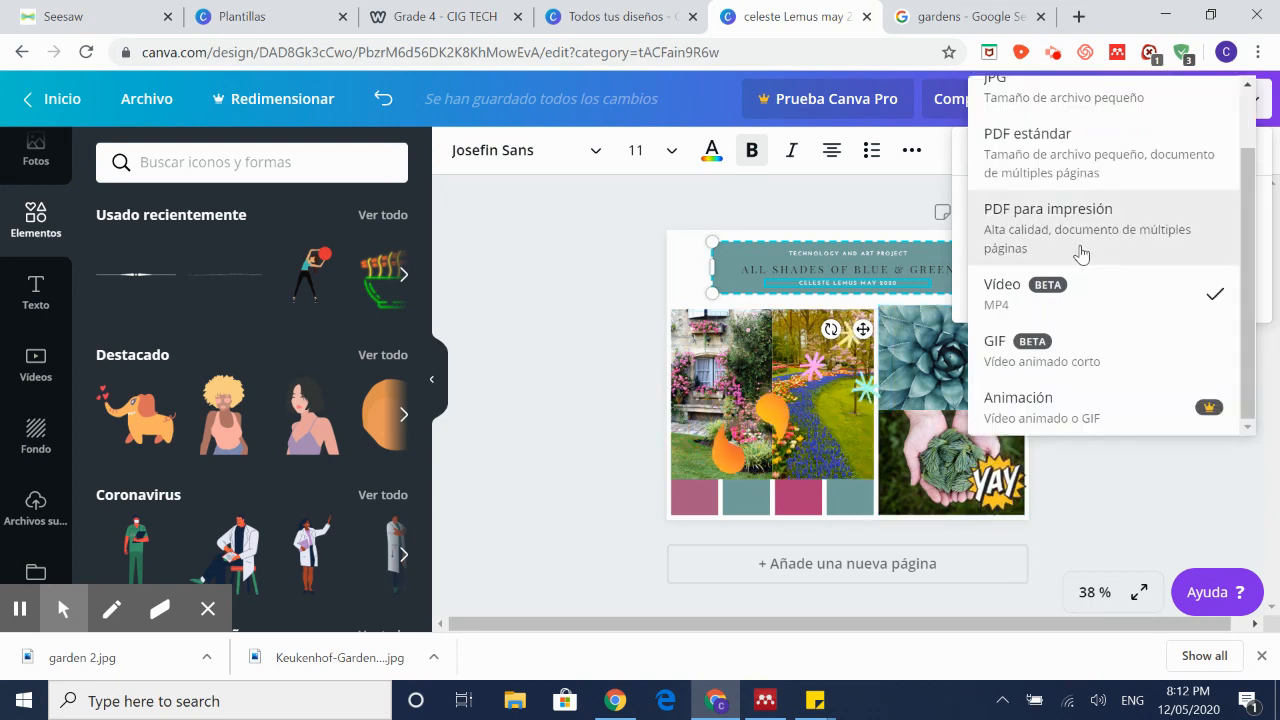
scroll(1160, 290, up, 1)
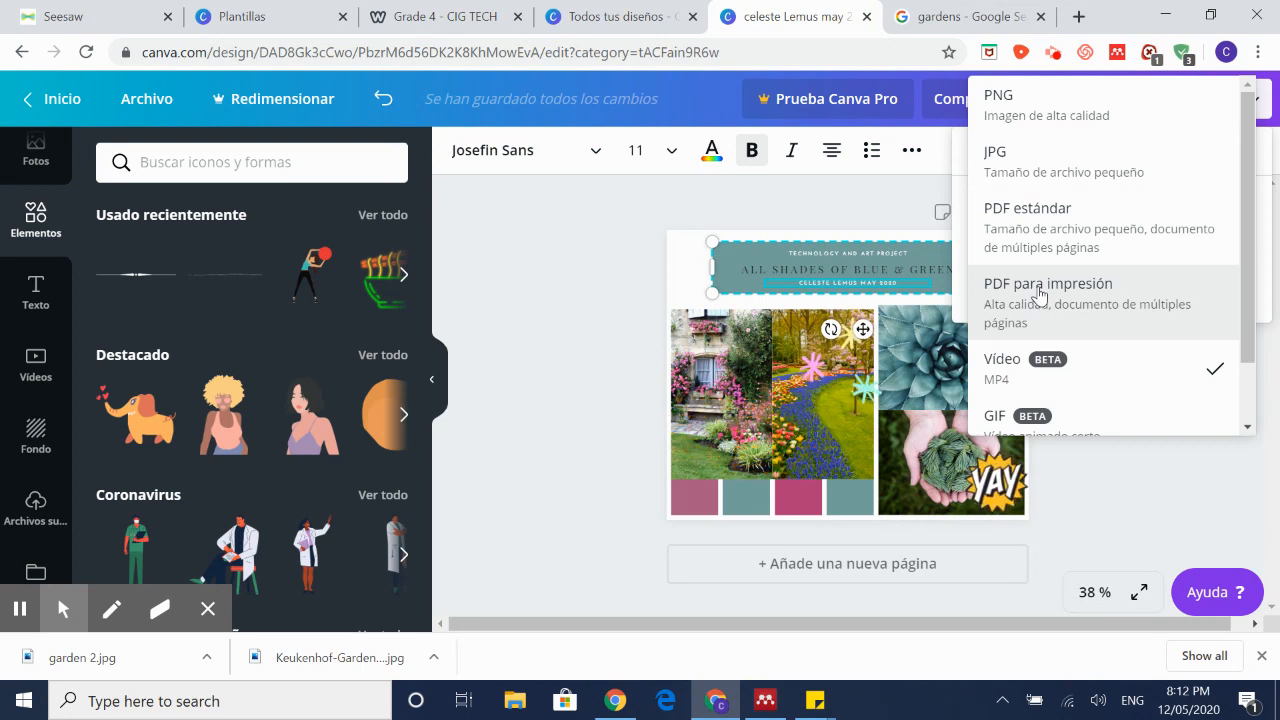
scroll(1039, 294, down, 1)
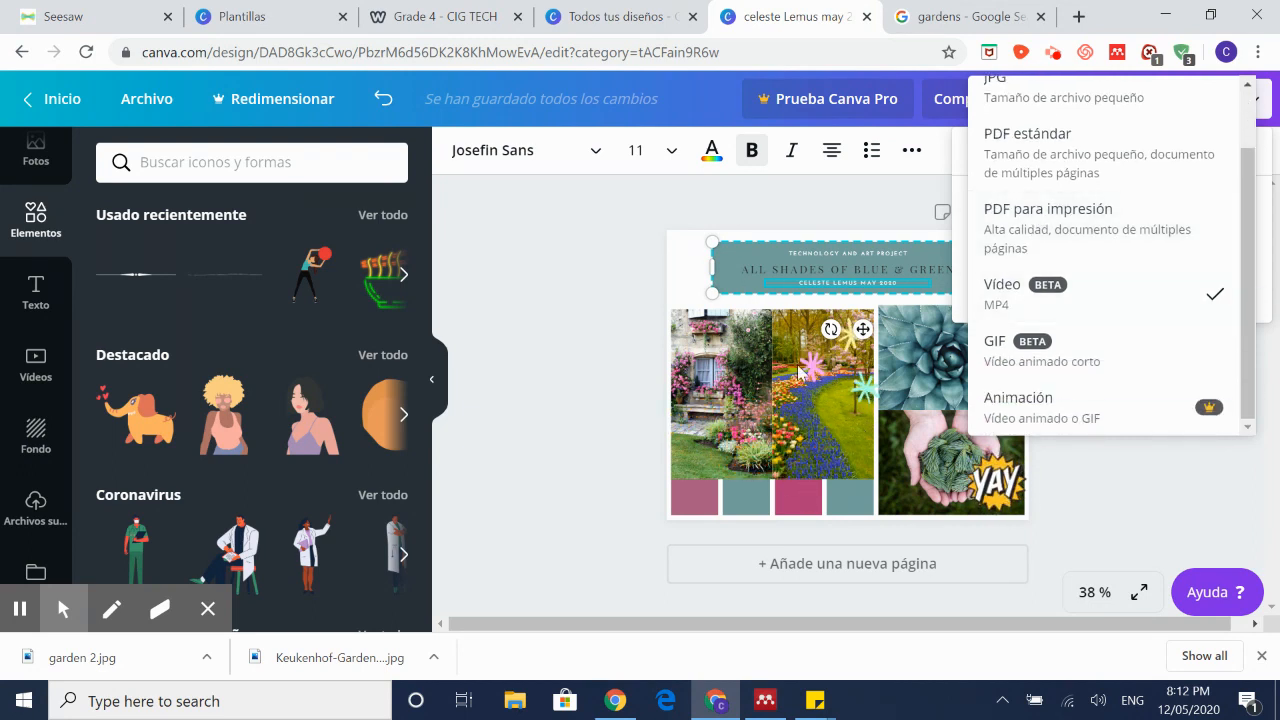
click(1208, 290)
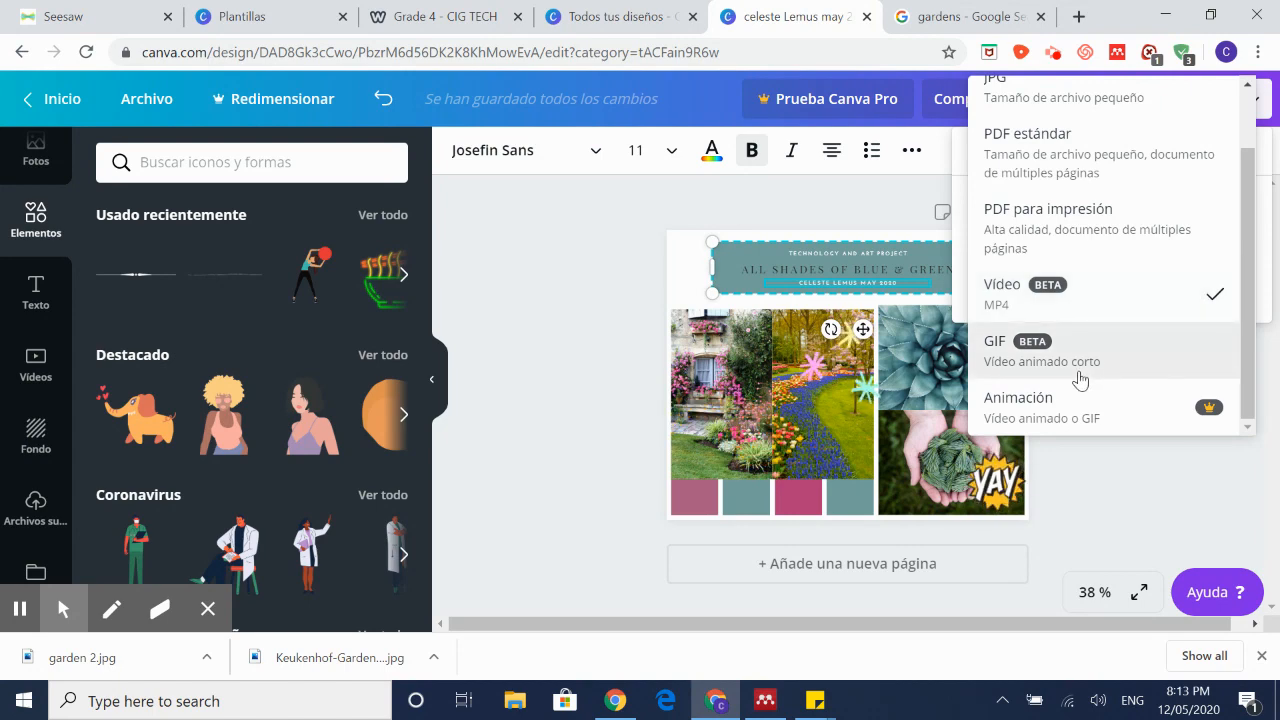
click(997, 362)
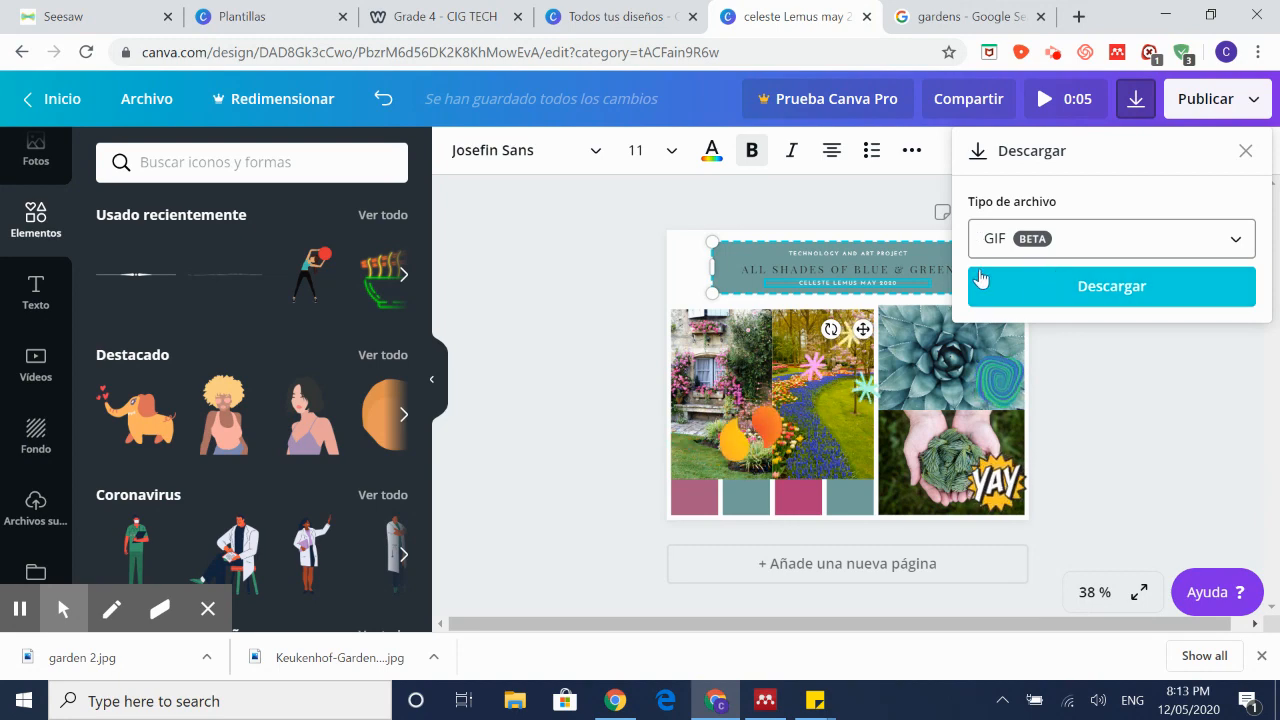
Step: Start the GIF download, cancel it, then reselect GIF and restart the download preparation
click(1058, 292)
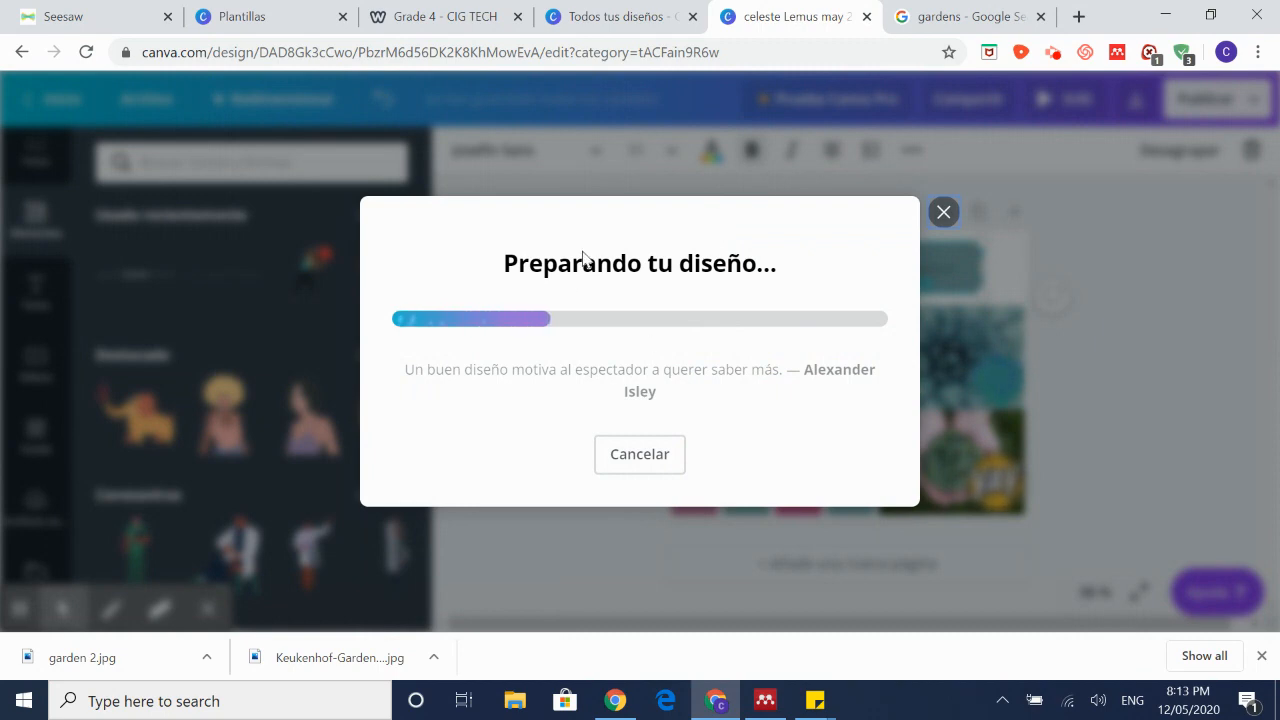
click(943, 212)
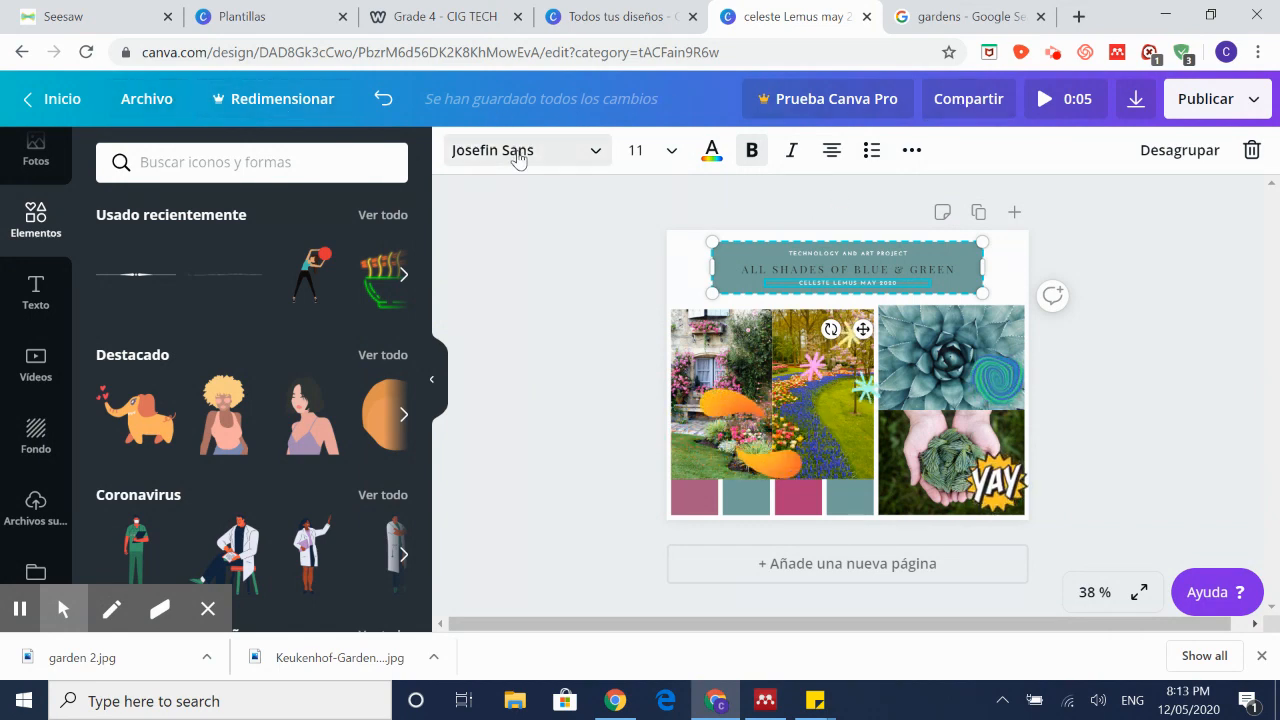
click(1192, 103)
click(1018, 210)
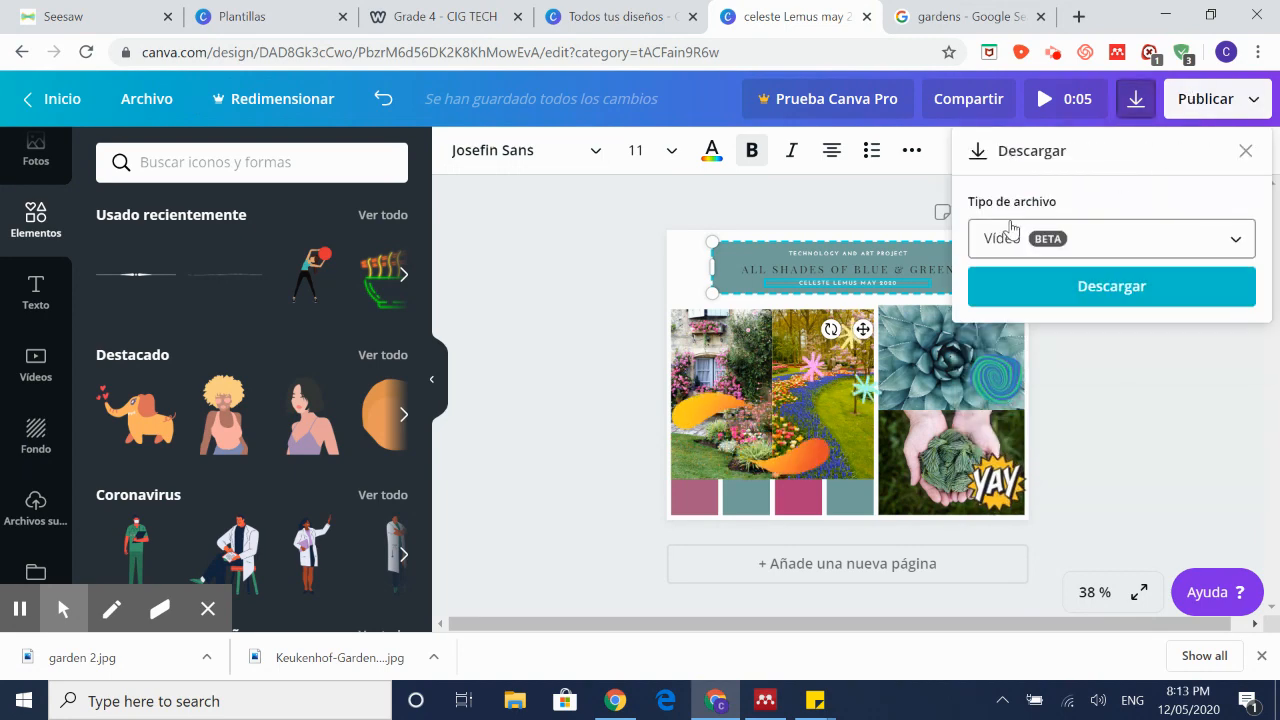
click(1030, 250)
click(1000, 343)
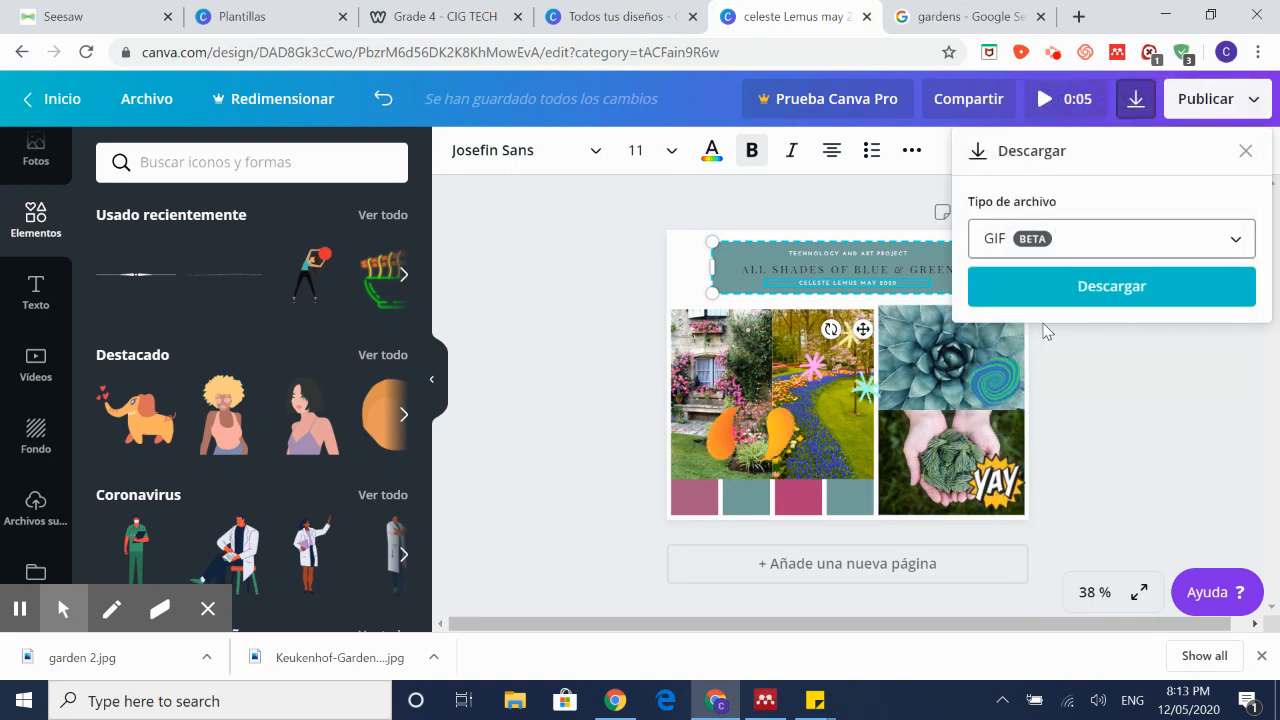
click(1063, 295)
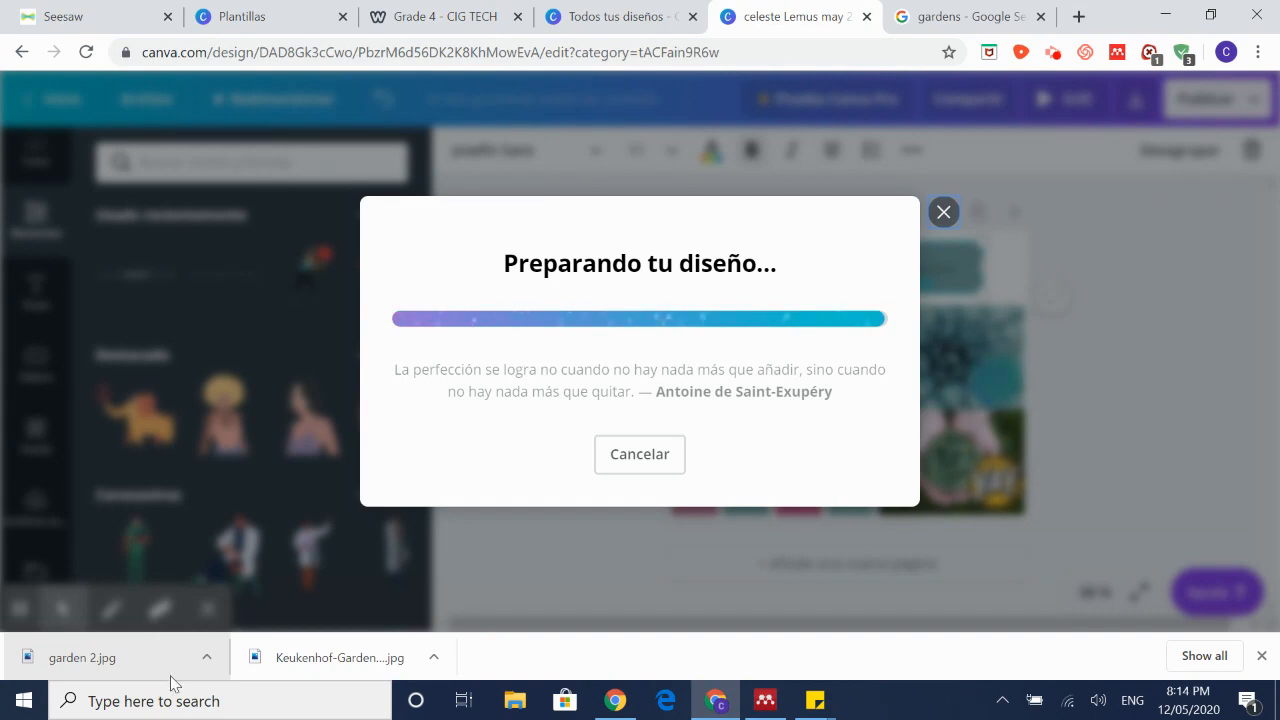
Step: Read the Seesaw activity's instructions for submitting the collage
click(105, 15)
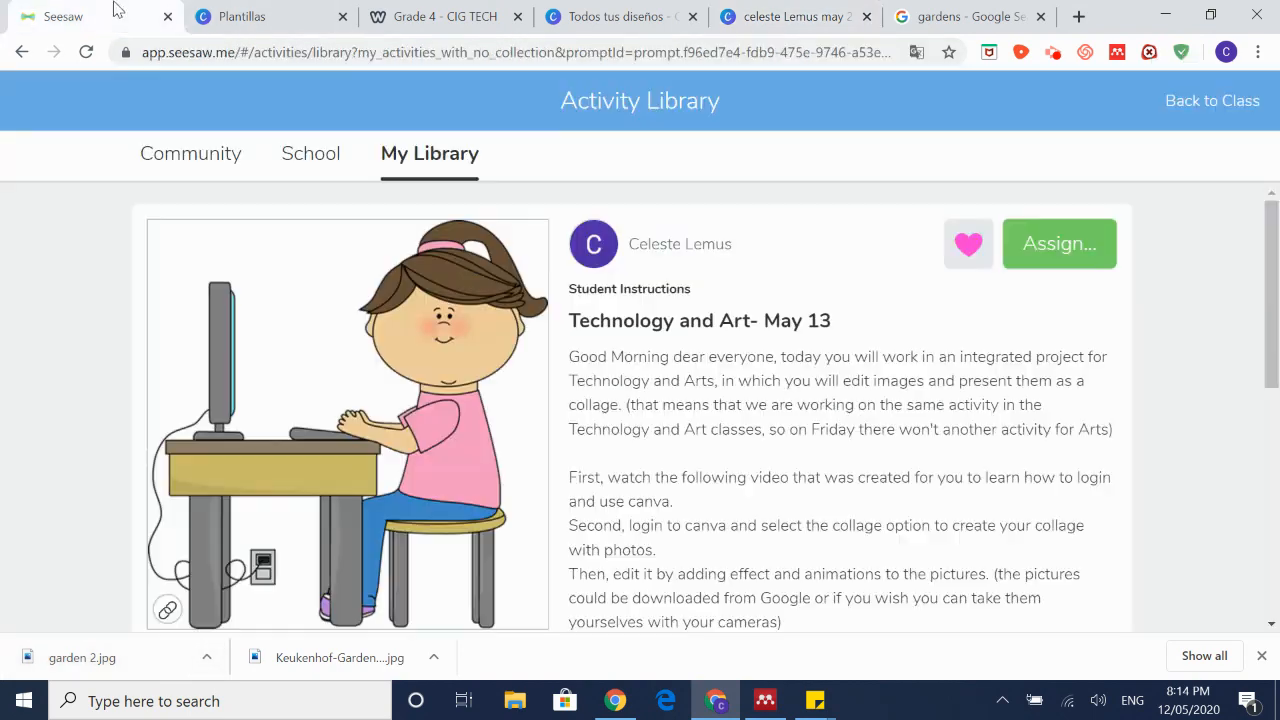
scroll(733, 413, down, 5)
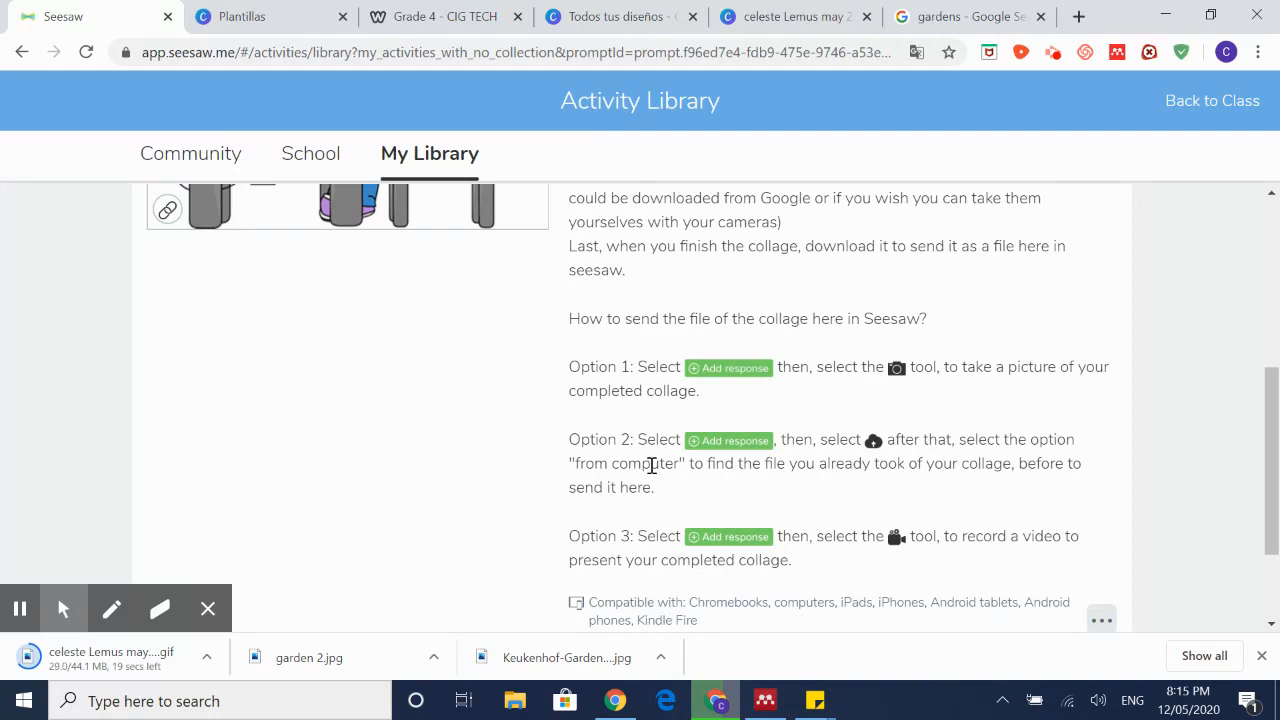
scroll(620, 480, down, 1)
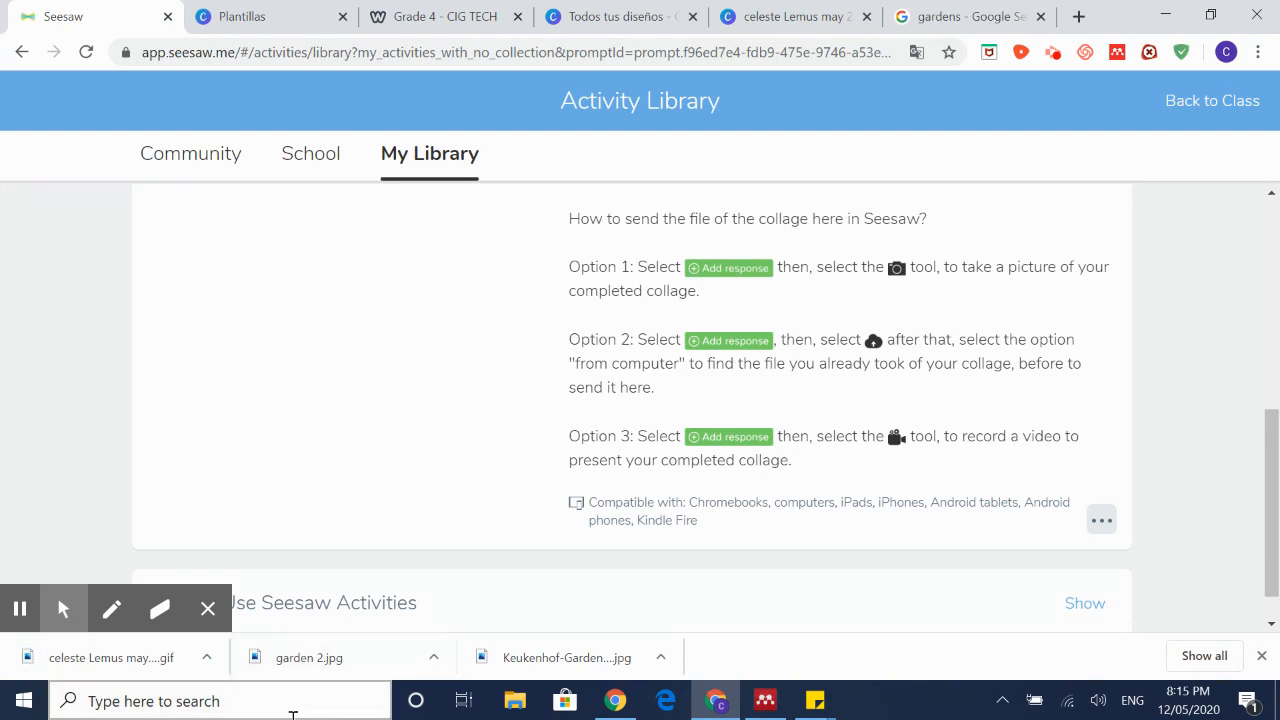
Step: Copy the 44.0 MB collage GIF from Downloads and reveal the Windows desktop
click(209, 663)
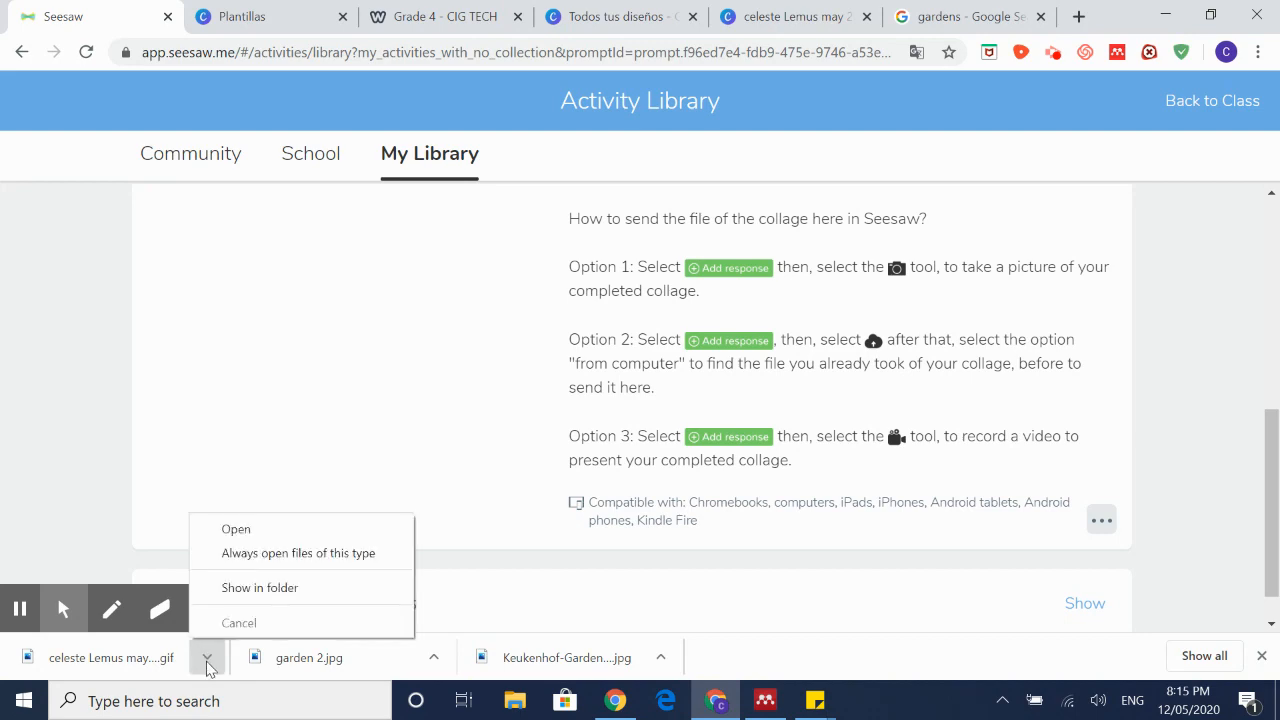
click(252, 590)
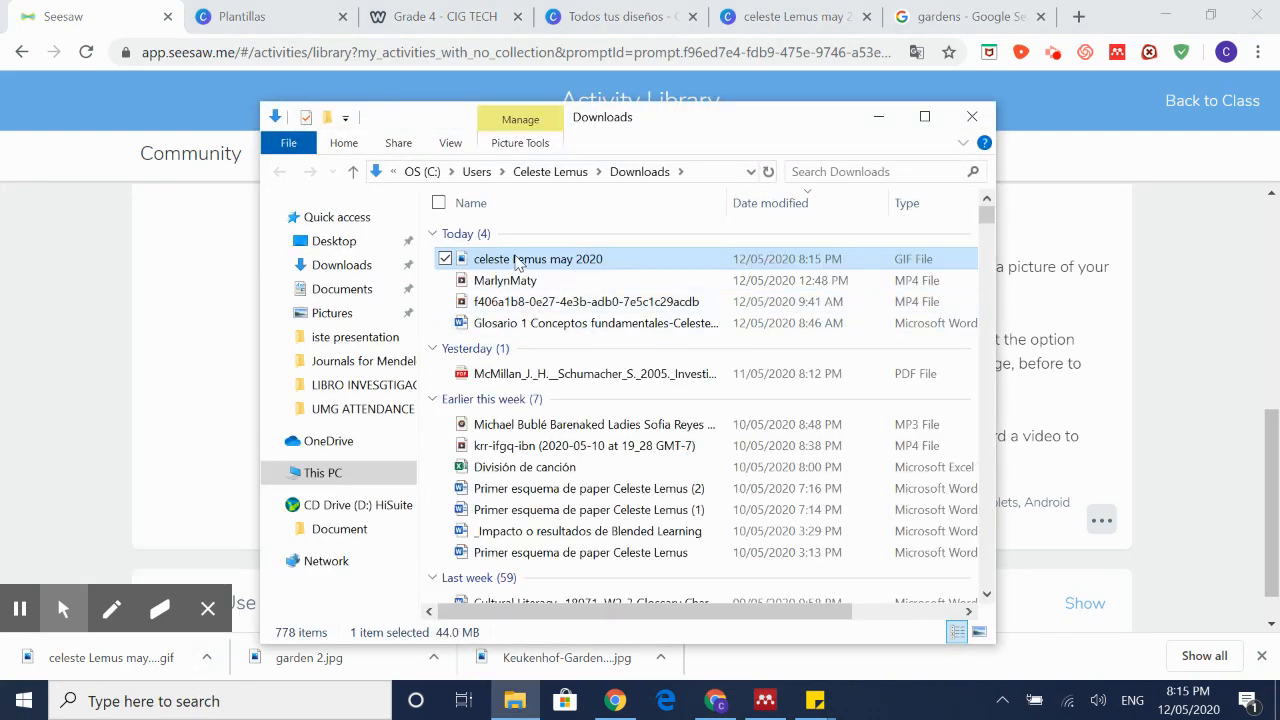
right_click(512, 260)
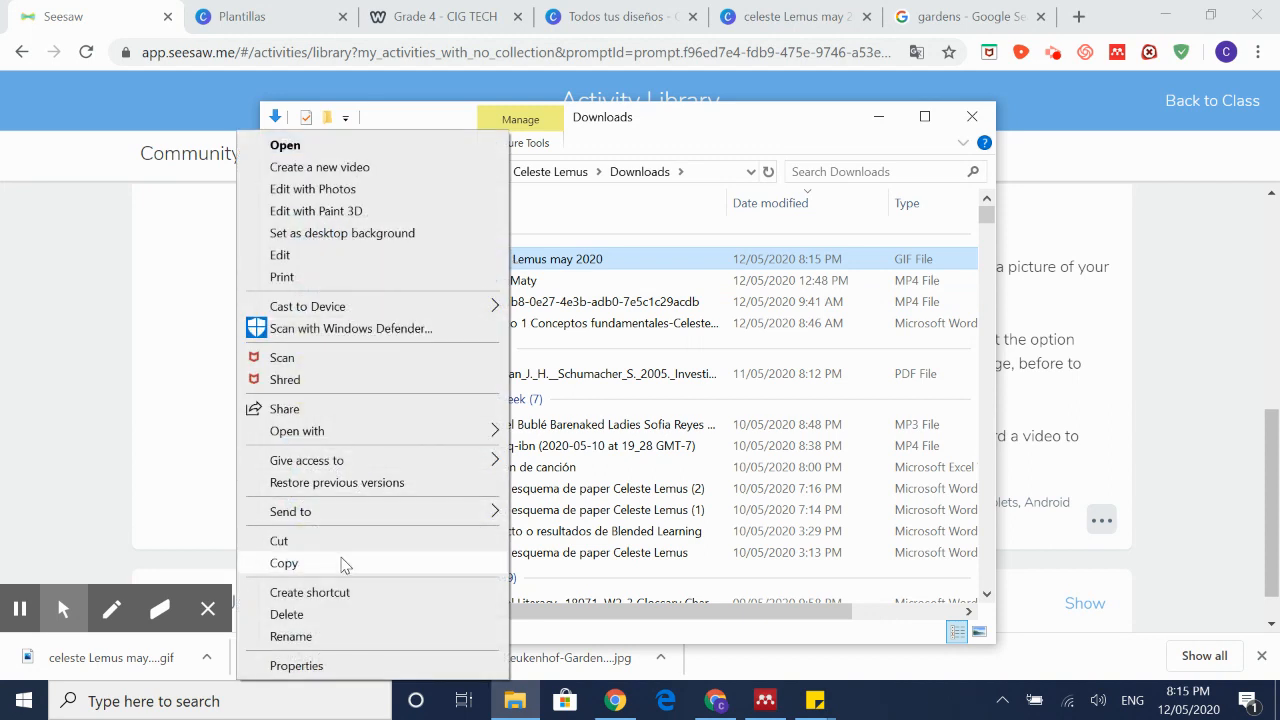
click(341, 563)
click(1277, 690)
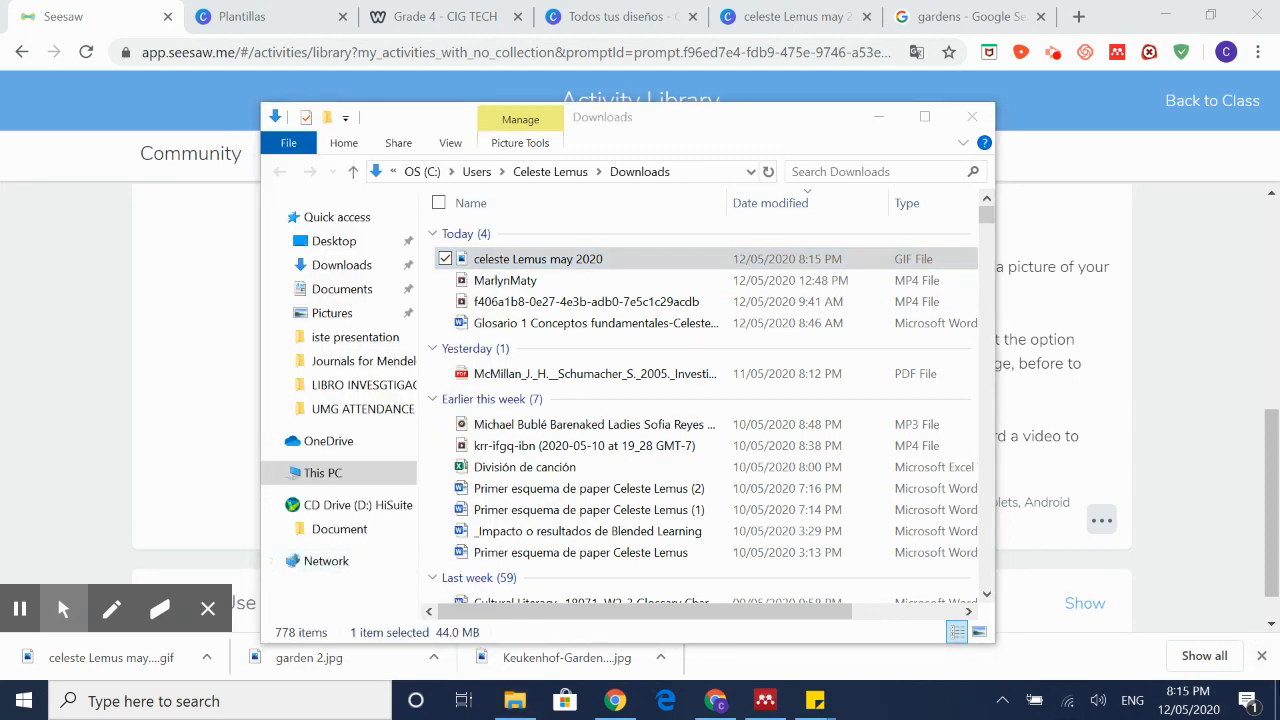
click(1277, 700)
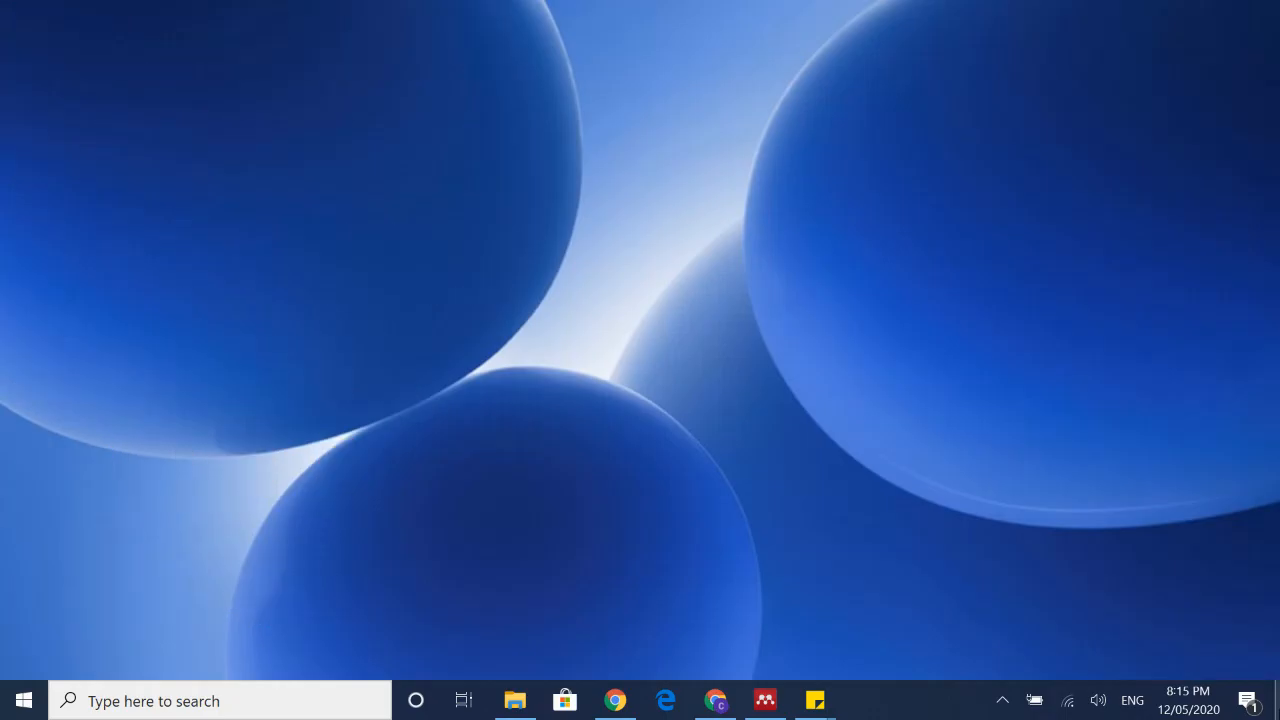
Step: Paste the collage GIF onto the desktop and watch its orange blobs and teal swirl animate in Photos
right_click(723, 243)
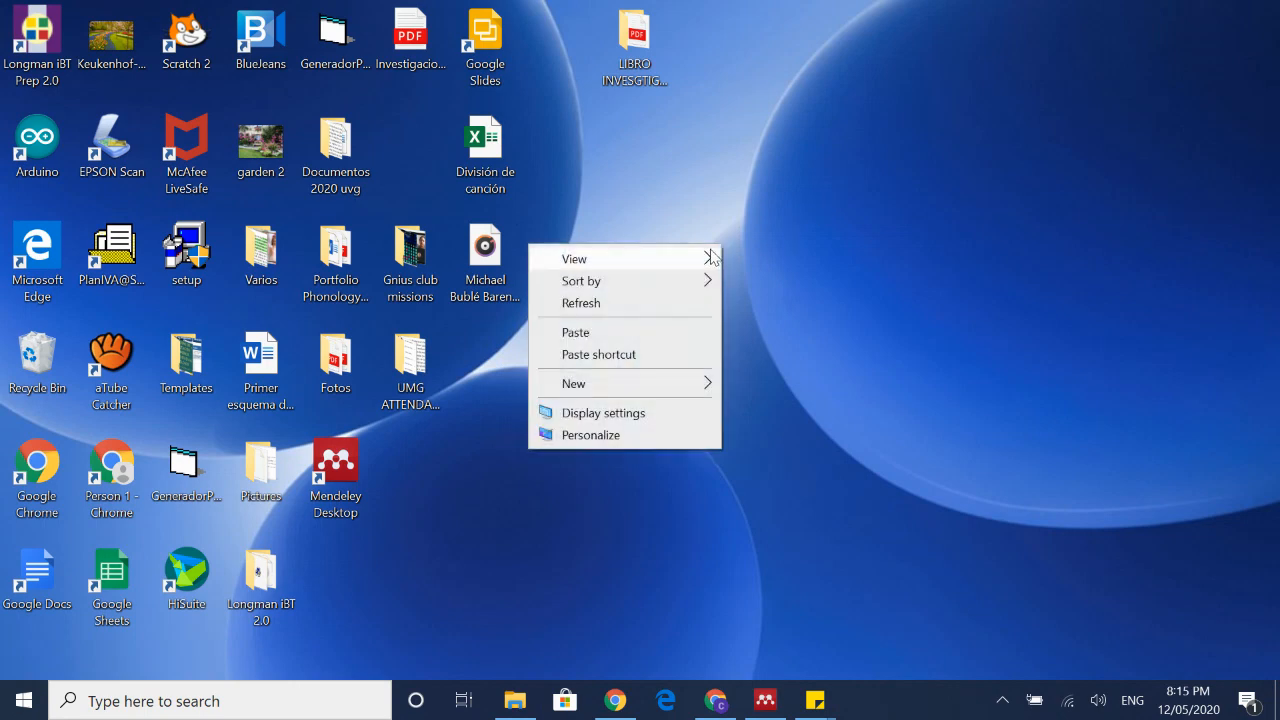
click(626, 333)
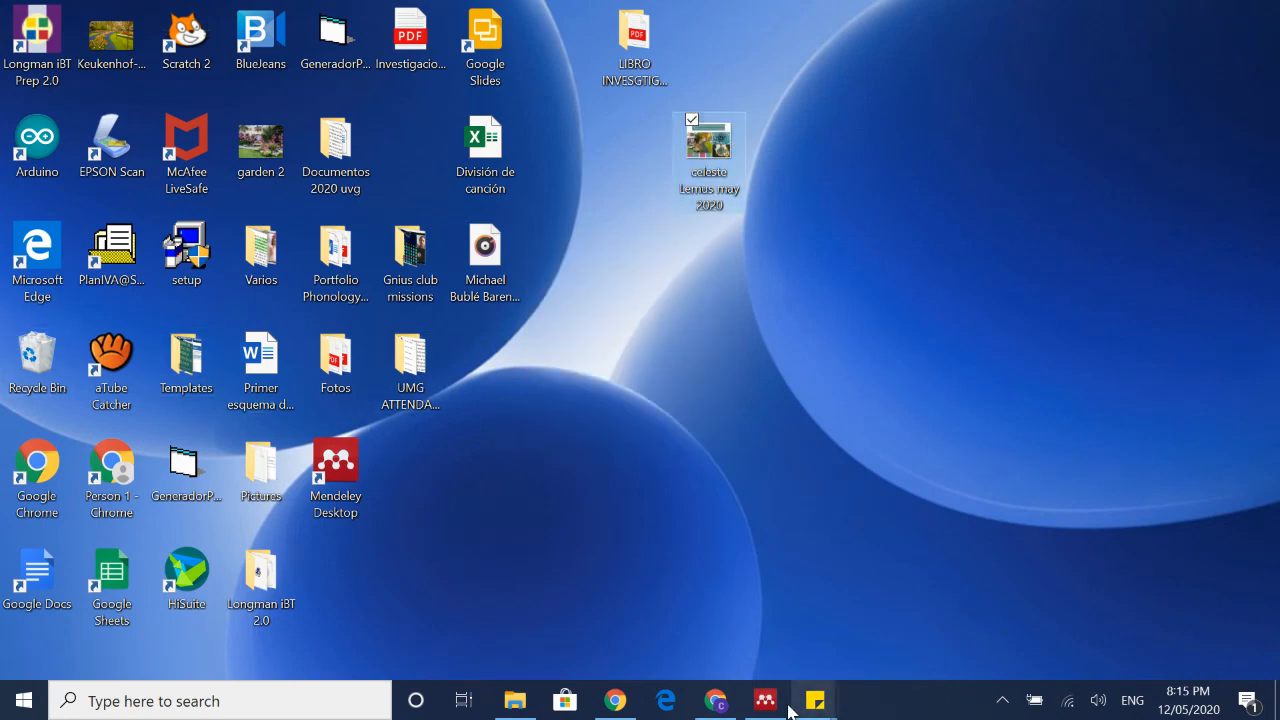
mouse_move(728, 710)
double_click(722, 169)
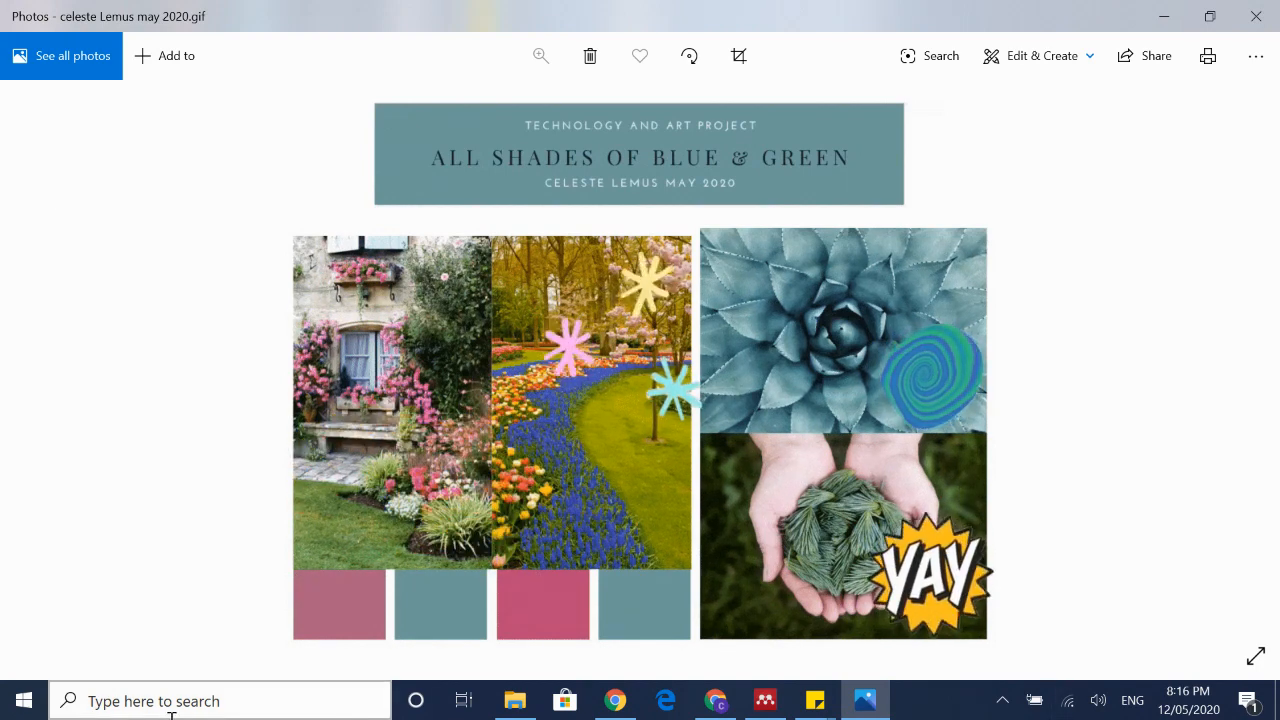
mouse_move(617, 710)
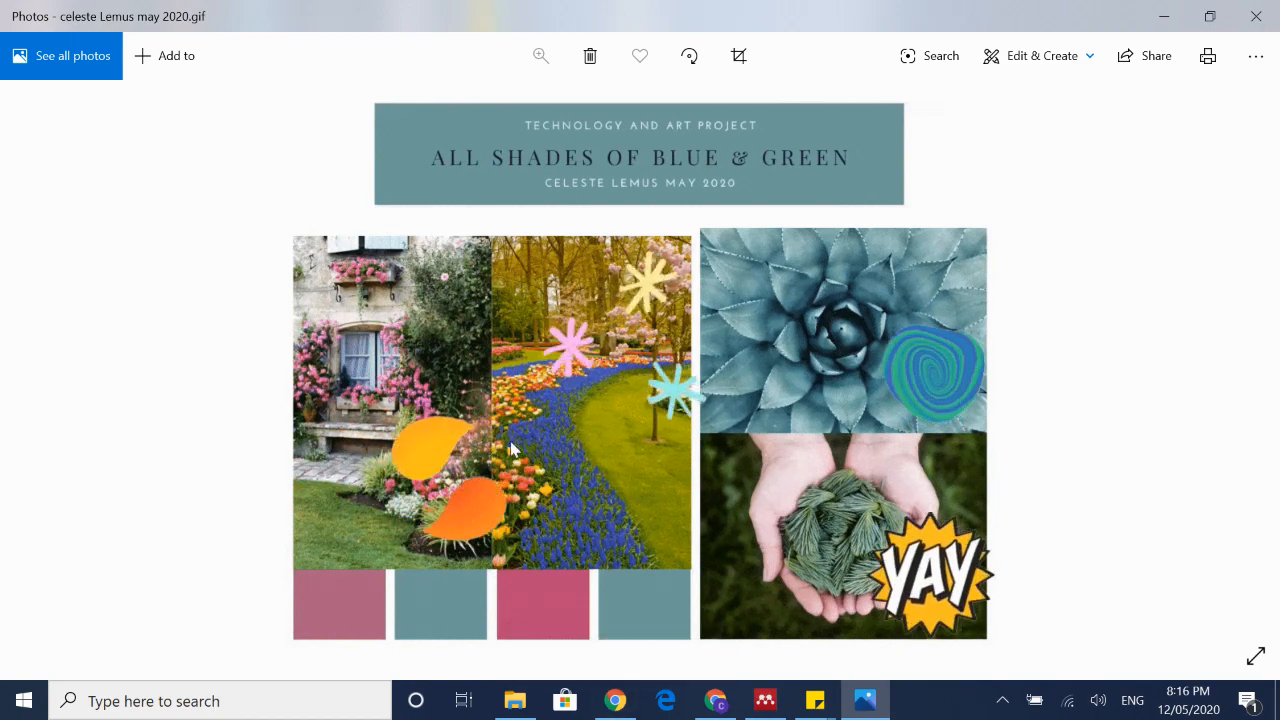
Step: Bring Chrome back to the Canva collage tab and dismiss the Canva Pro promotion
mouse_move(728, 702)
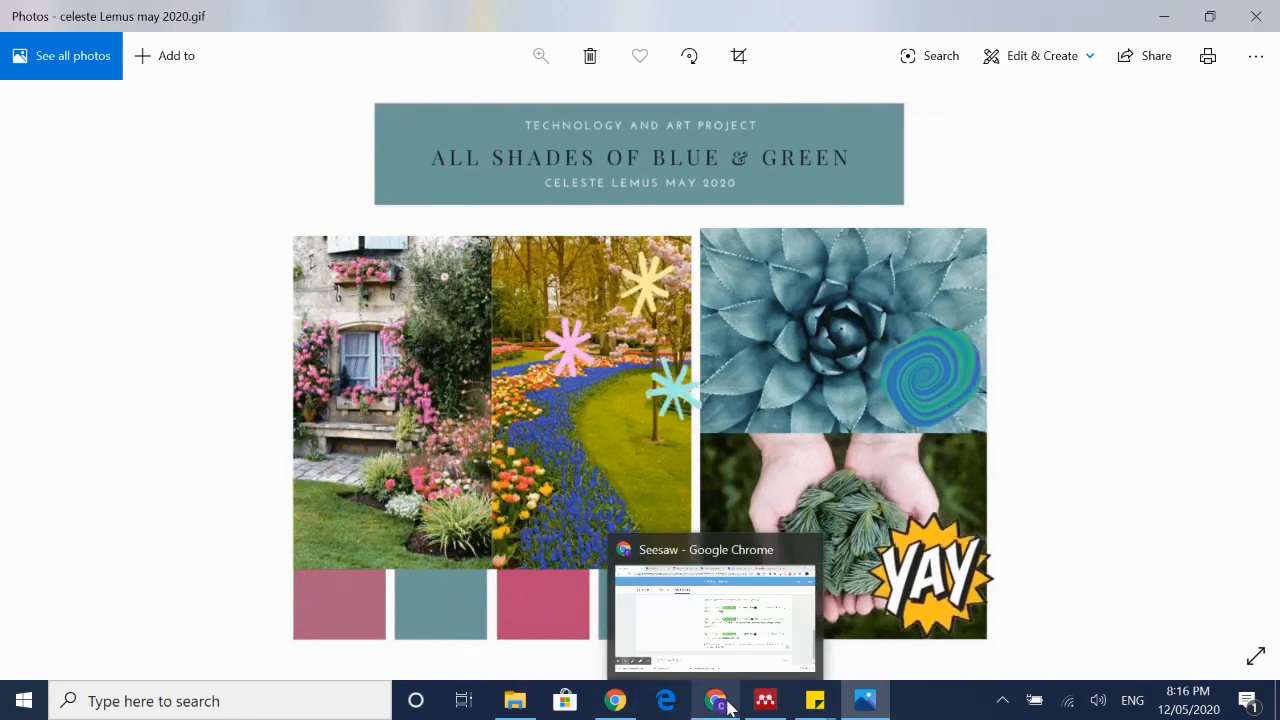
click(716, 610)
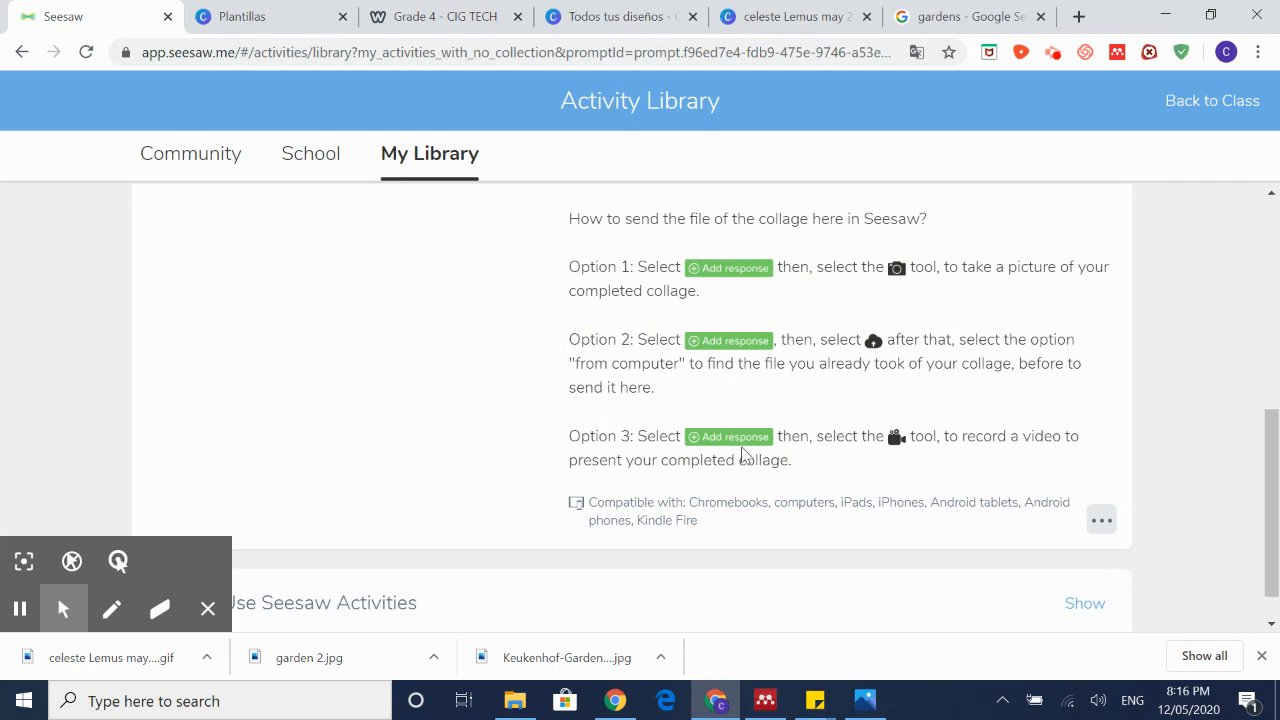
scroll(740, 455, up, 3)
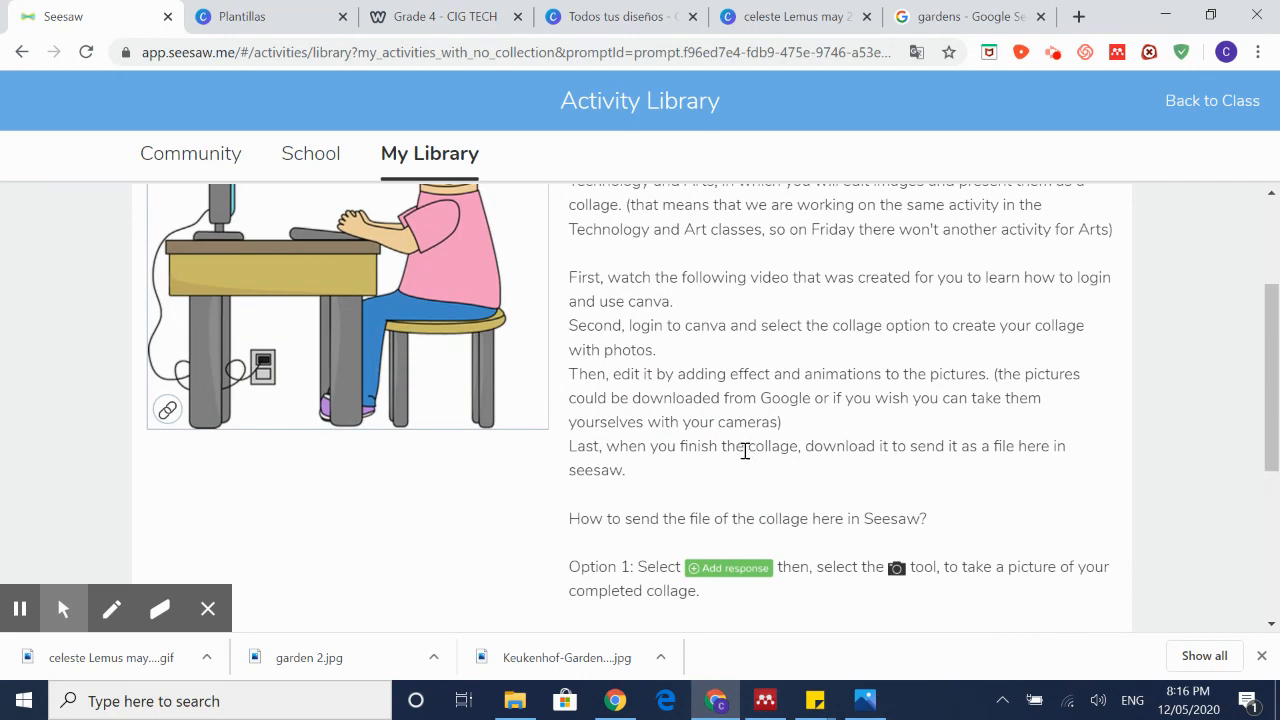
click(795, 14)
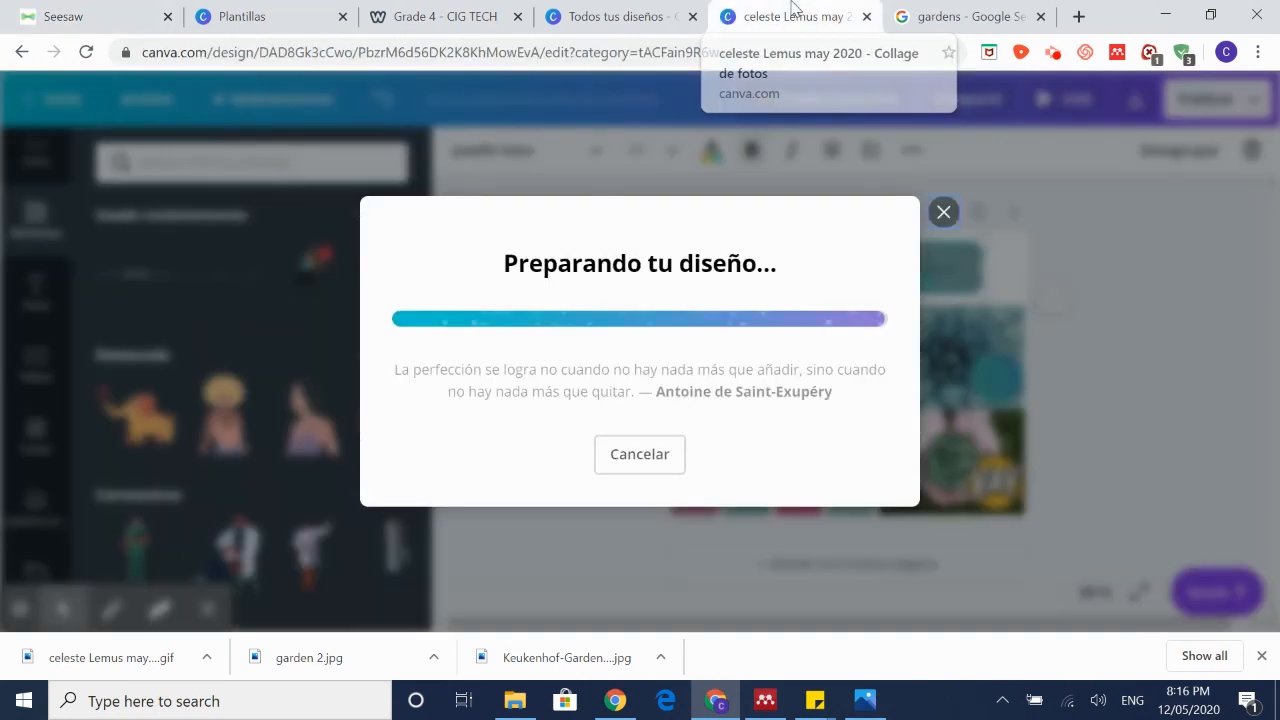
click(926, 112)
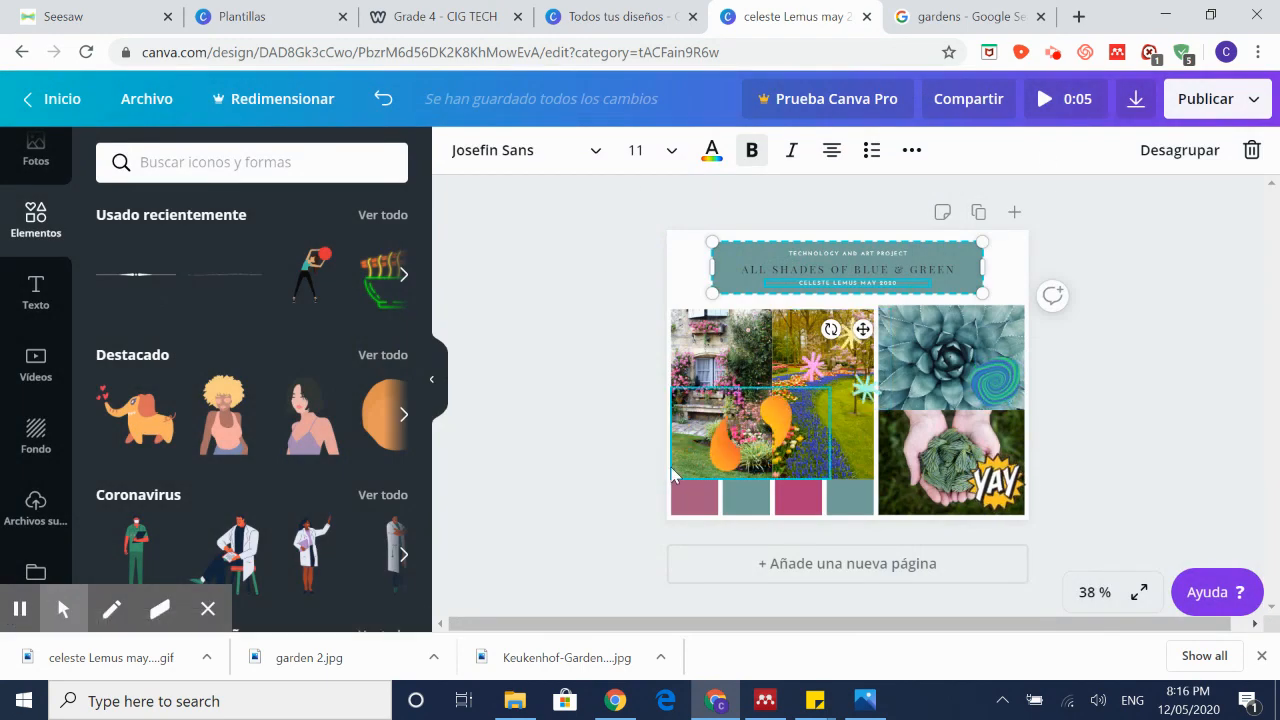
Step: Save the collage with Archivo > Guardar and return to the Canva home page
click(152, 99)
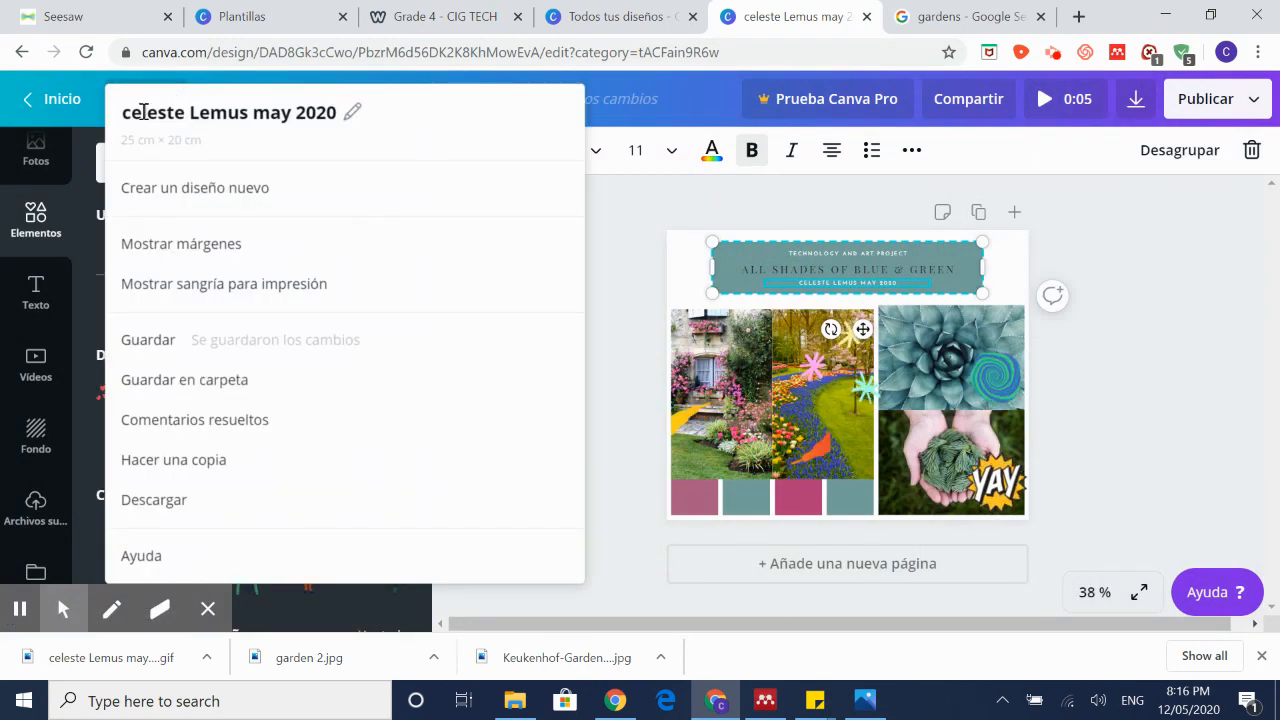
click(188, 342)
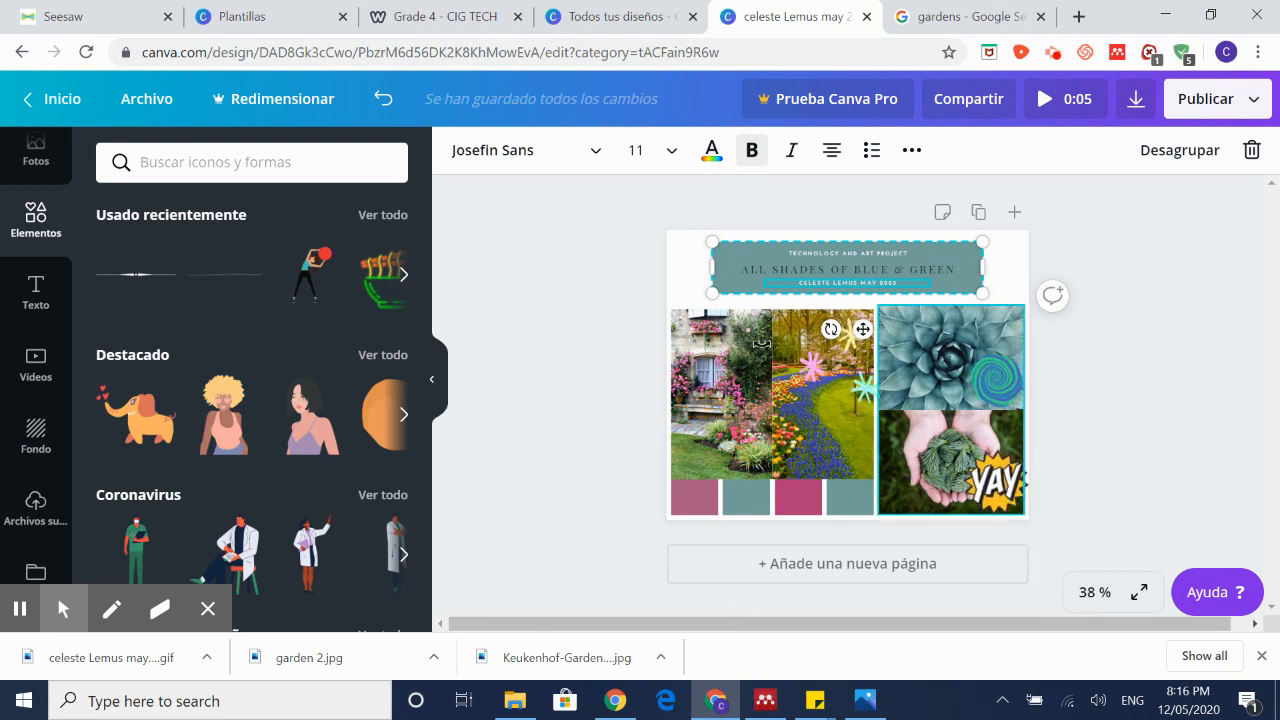
click(79, 119)
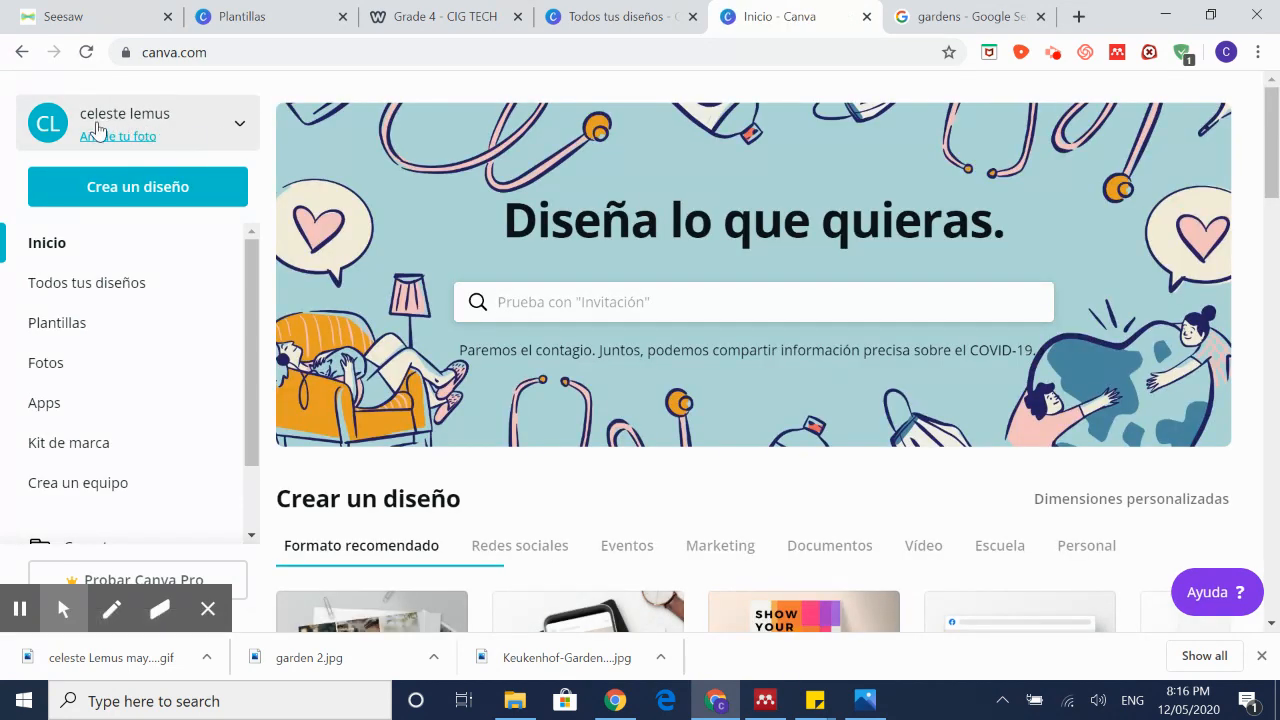
Step: Check the account options, then list all your designs including the new collage
click(241, 131)
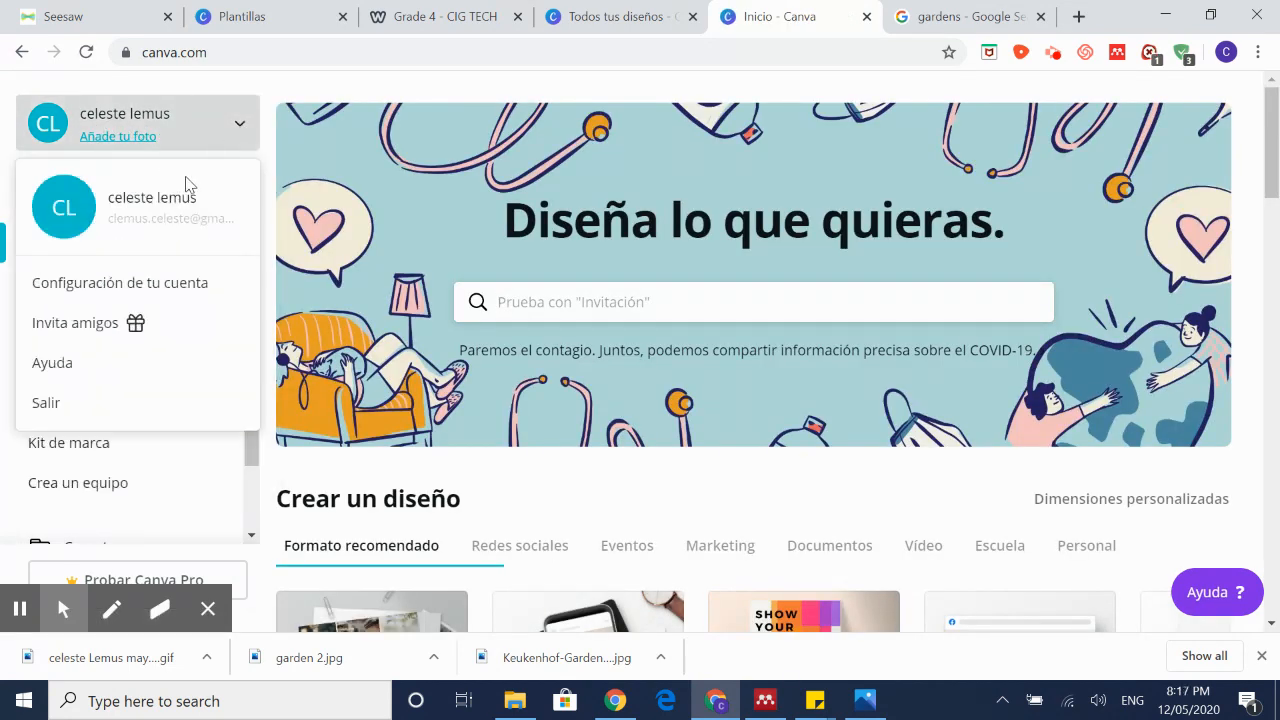
click(3, 92)
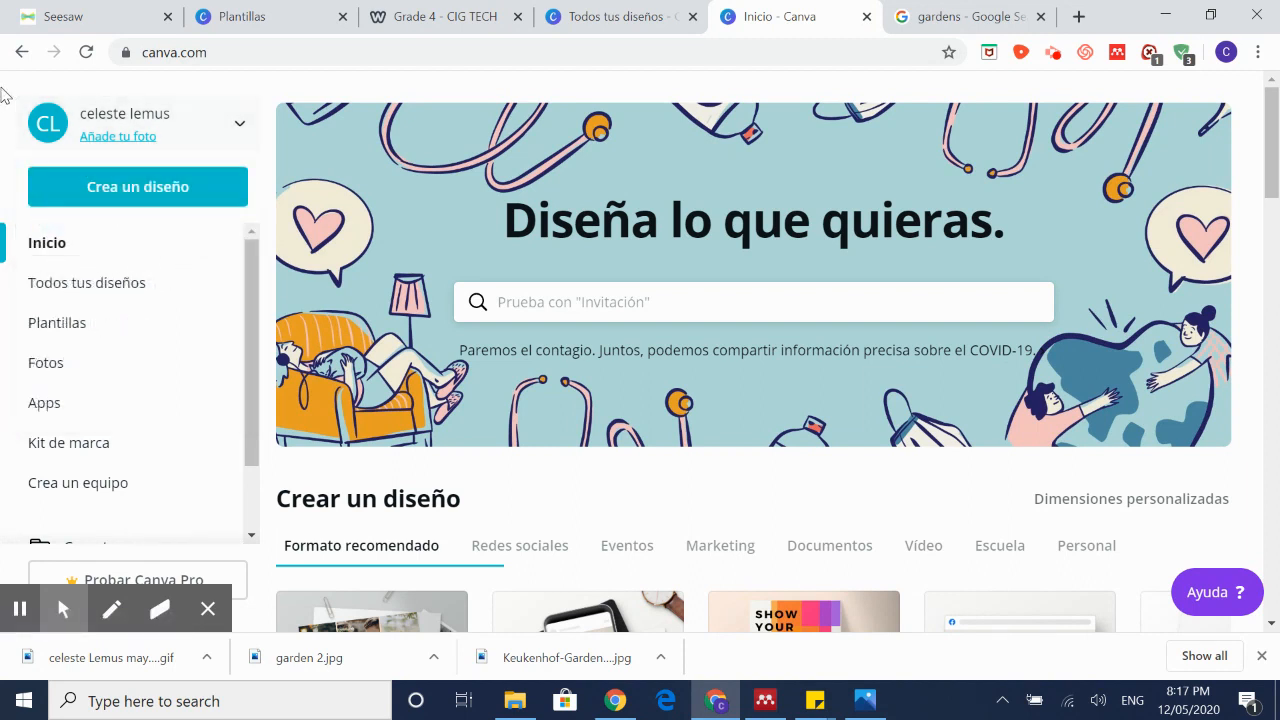
click(146, 294)
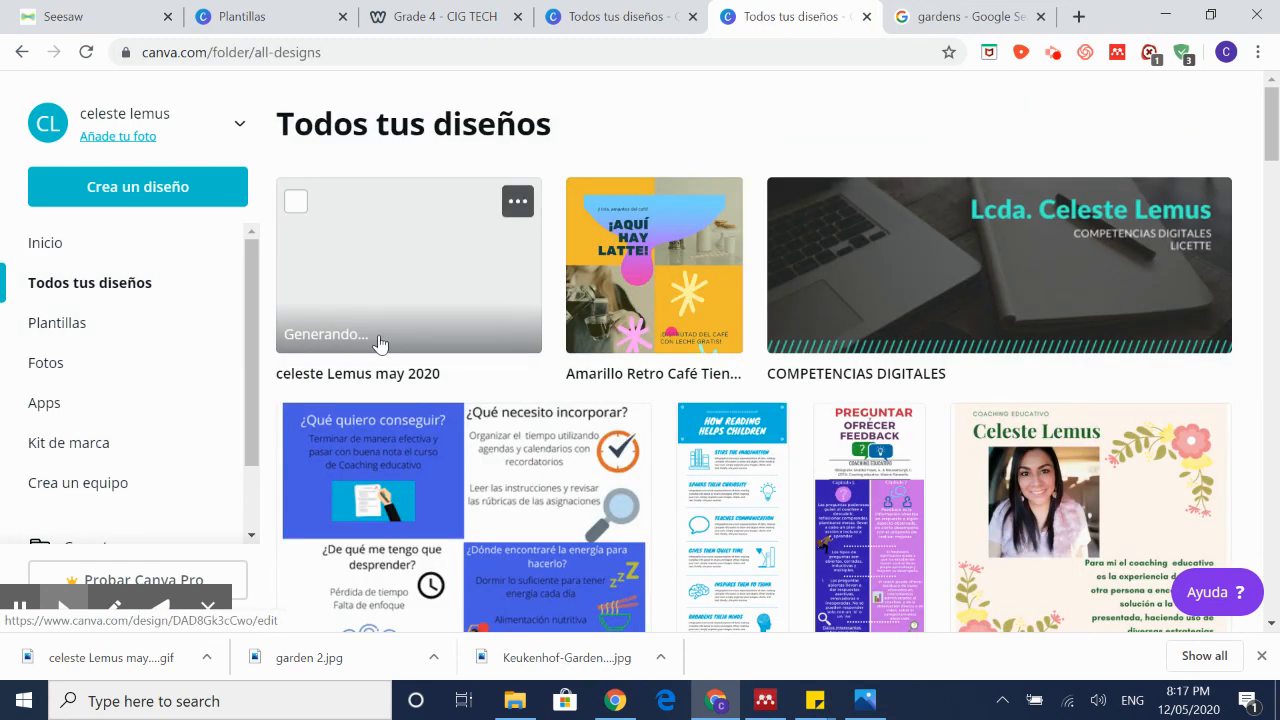
Step: Browse the Plantillas gallery's Facebook post and Instagram story templates
click(97, 335)
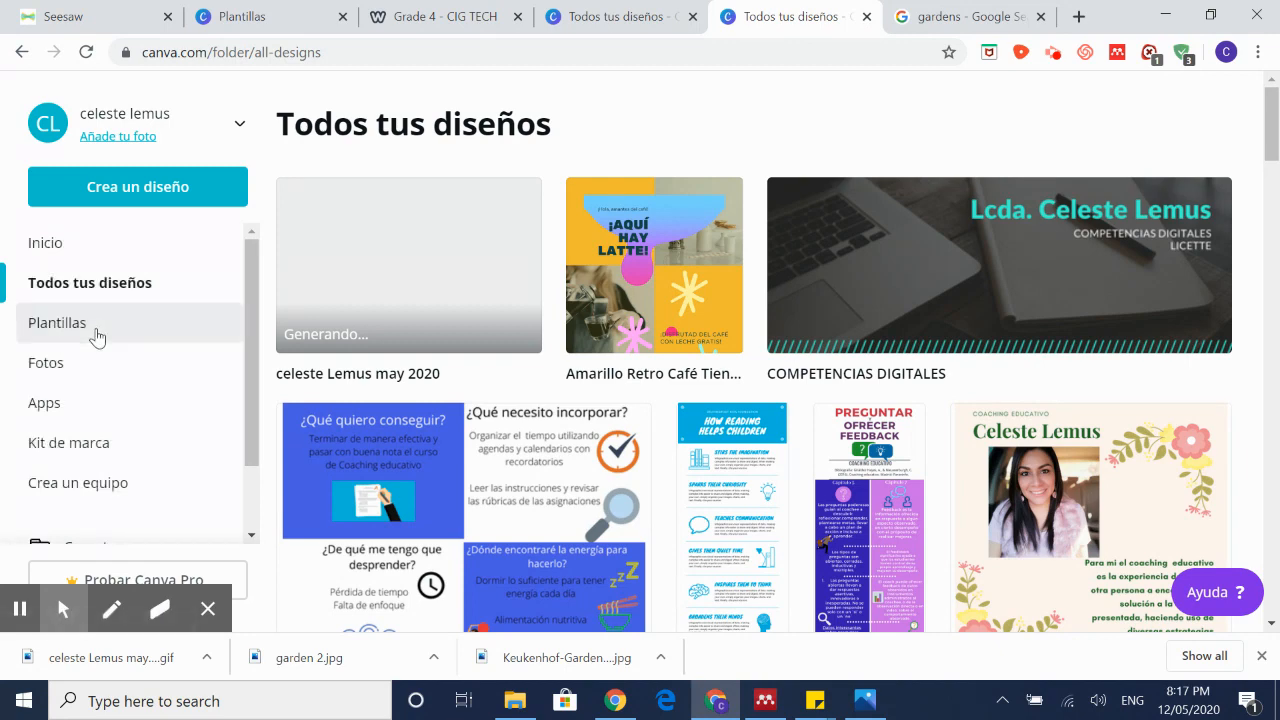
click(97, 335)
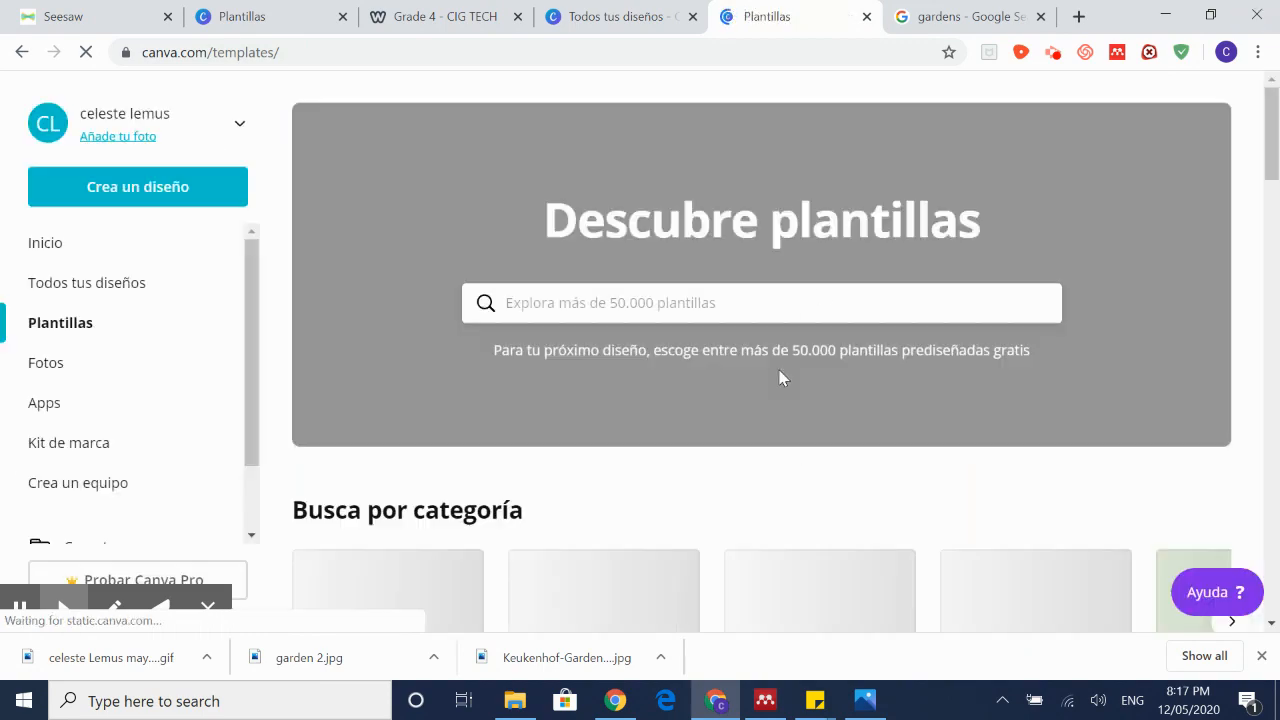
scroll(758, 360, down, 7)
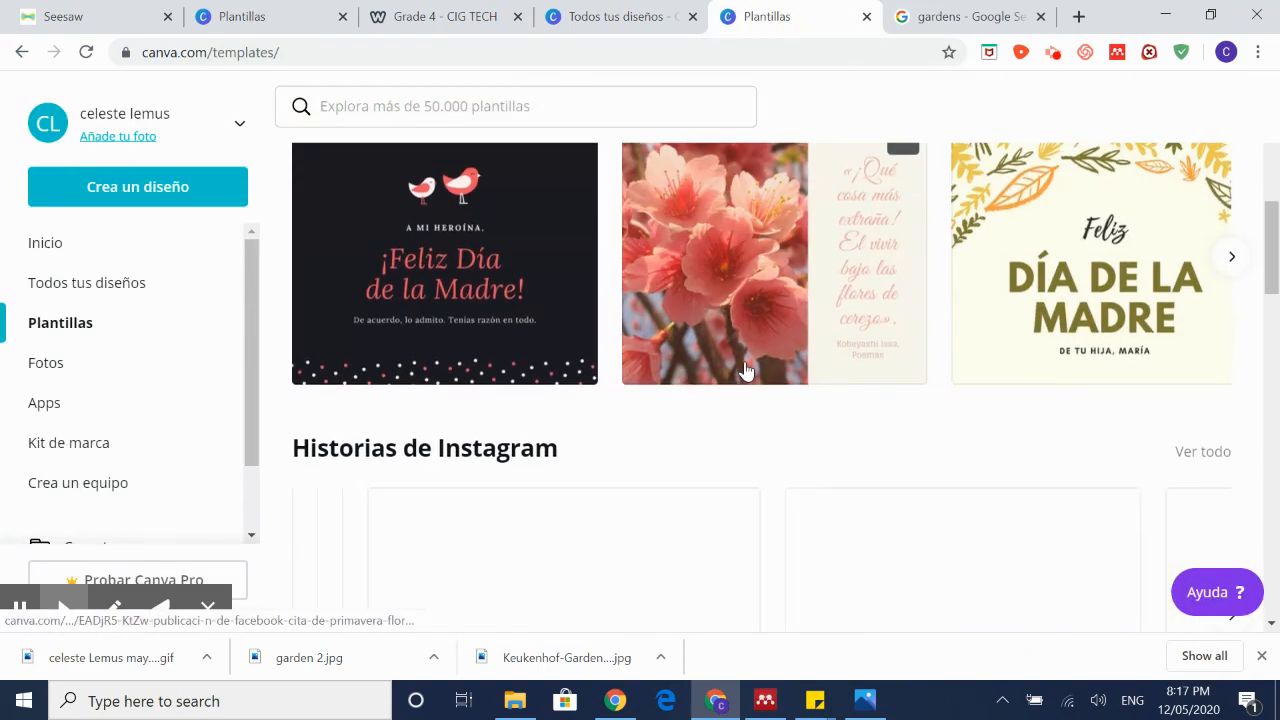
scroll(748, 369, up, 6)
scroll(752, 420, down, 4)
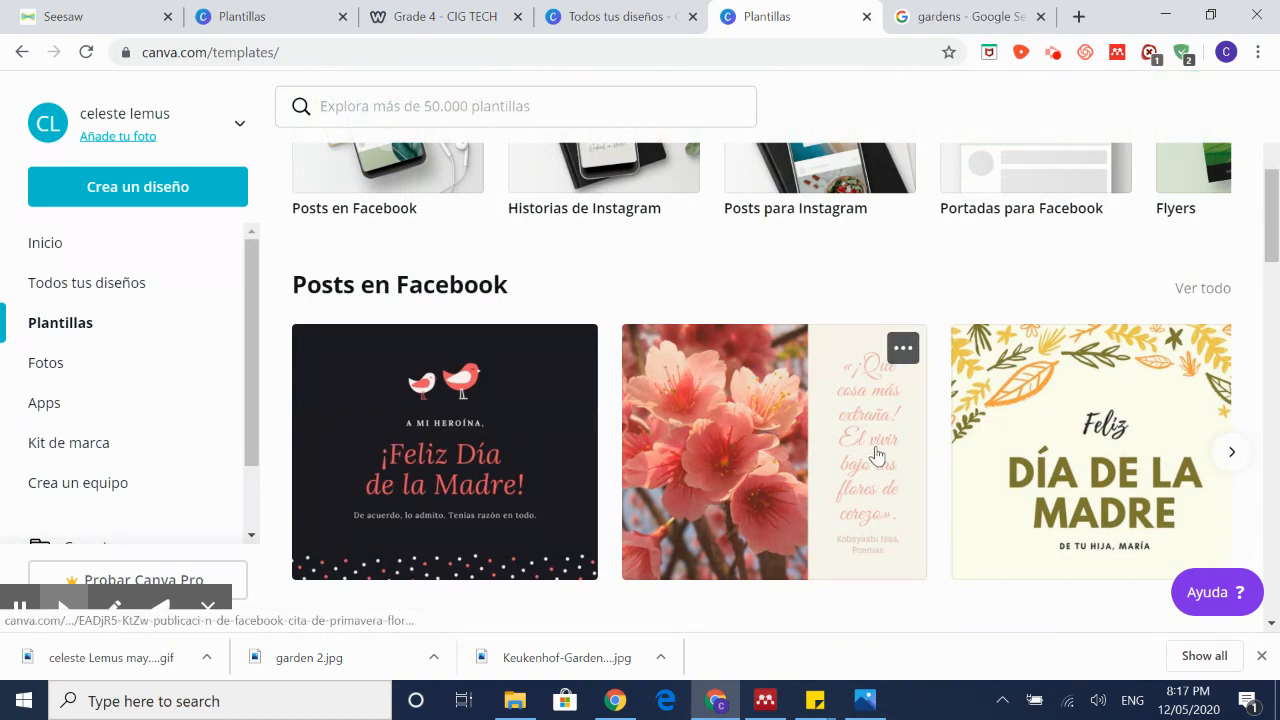
scroll(876, 455, down, 2)
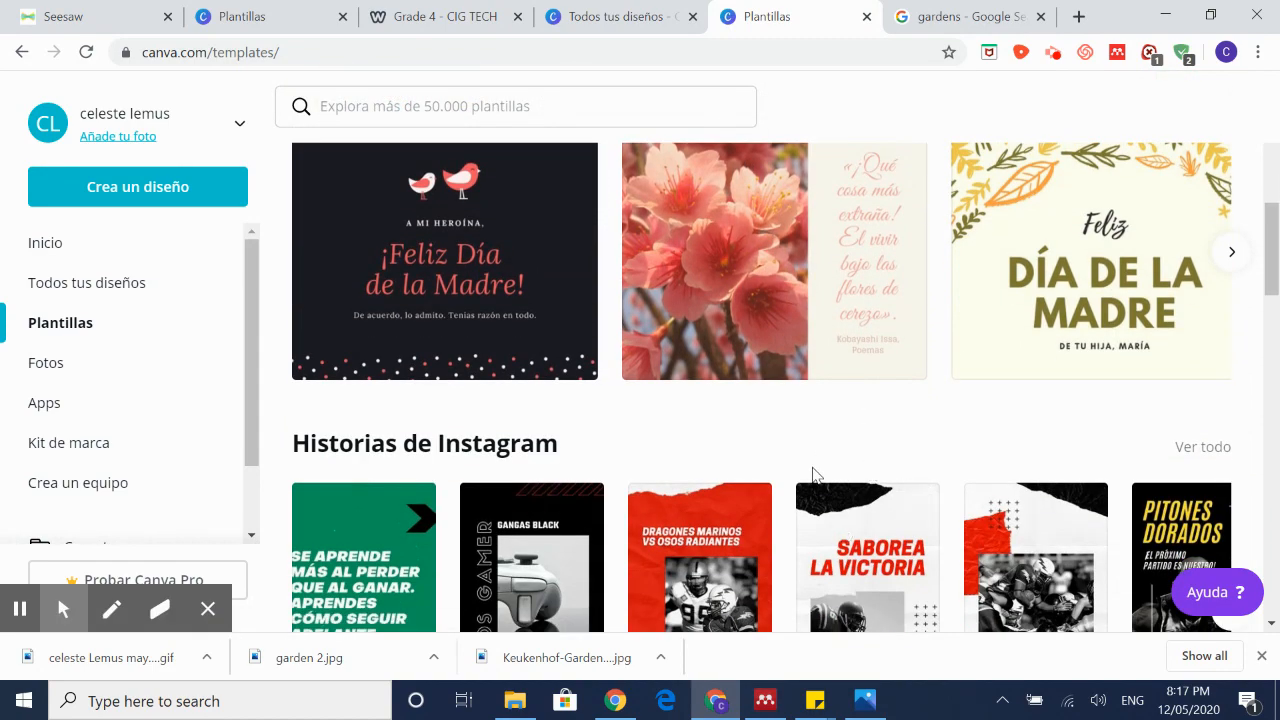
scroll(813, 474, up, 3)
scroll(813, 474, down, 2)
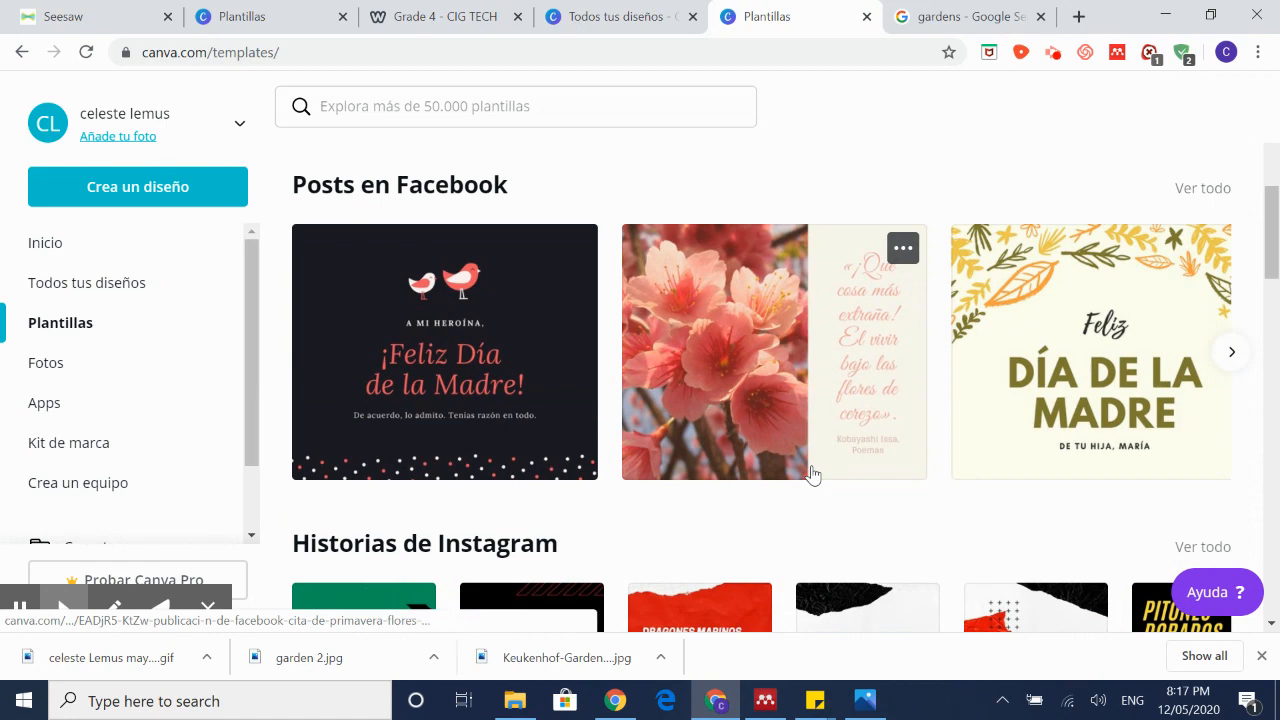